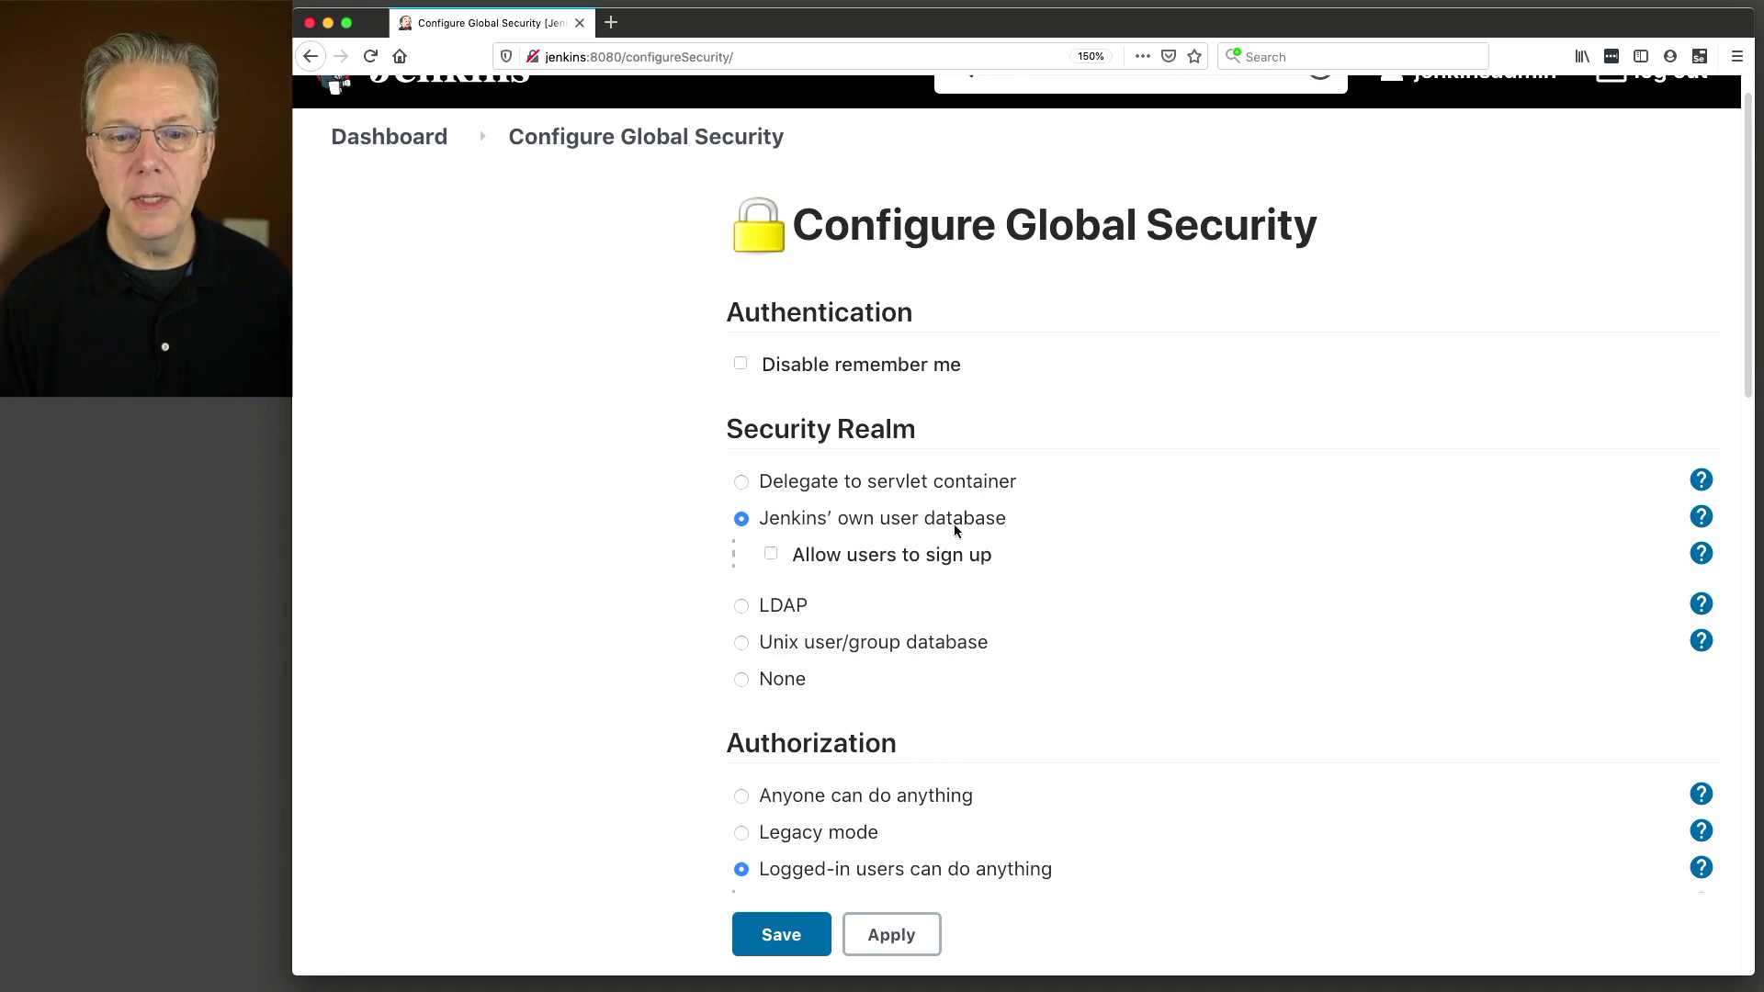
Choose LDAP as the security realm and review the server address syntax hint.
{"action": "left_click", "coordinate": [742, 607]}
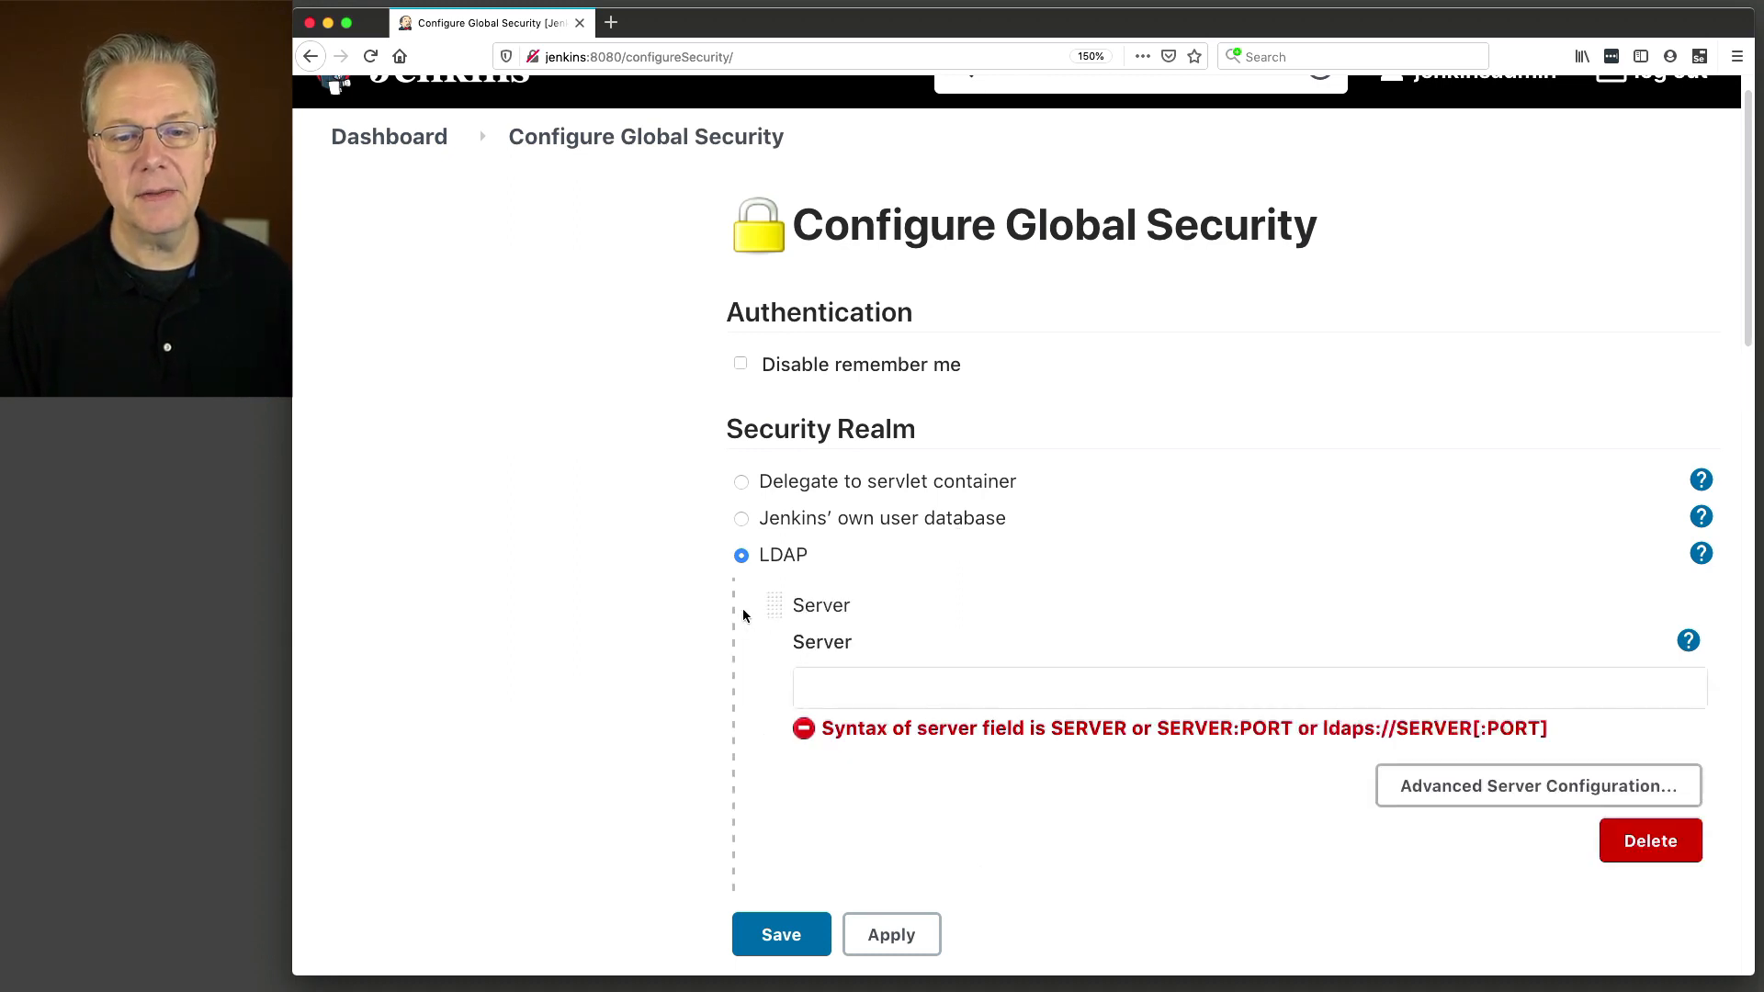
{"action": "scroll", "coordinate": [829, 632], "scroll_direction": "down", "scroll_amount": 3}
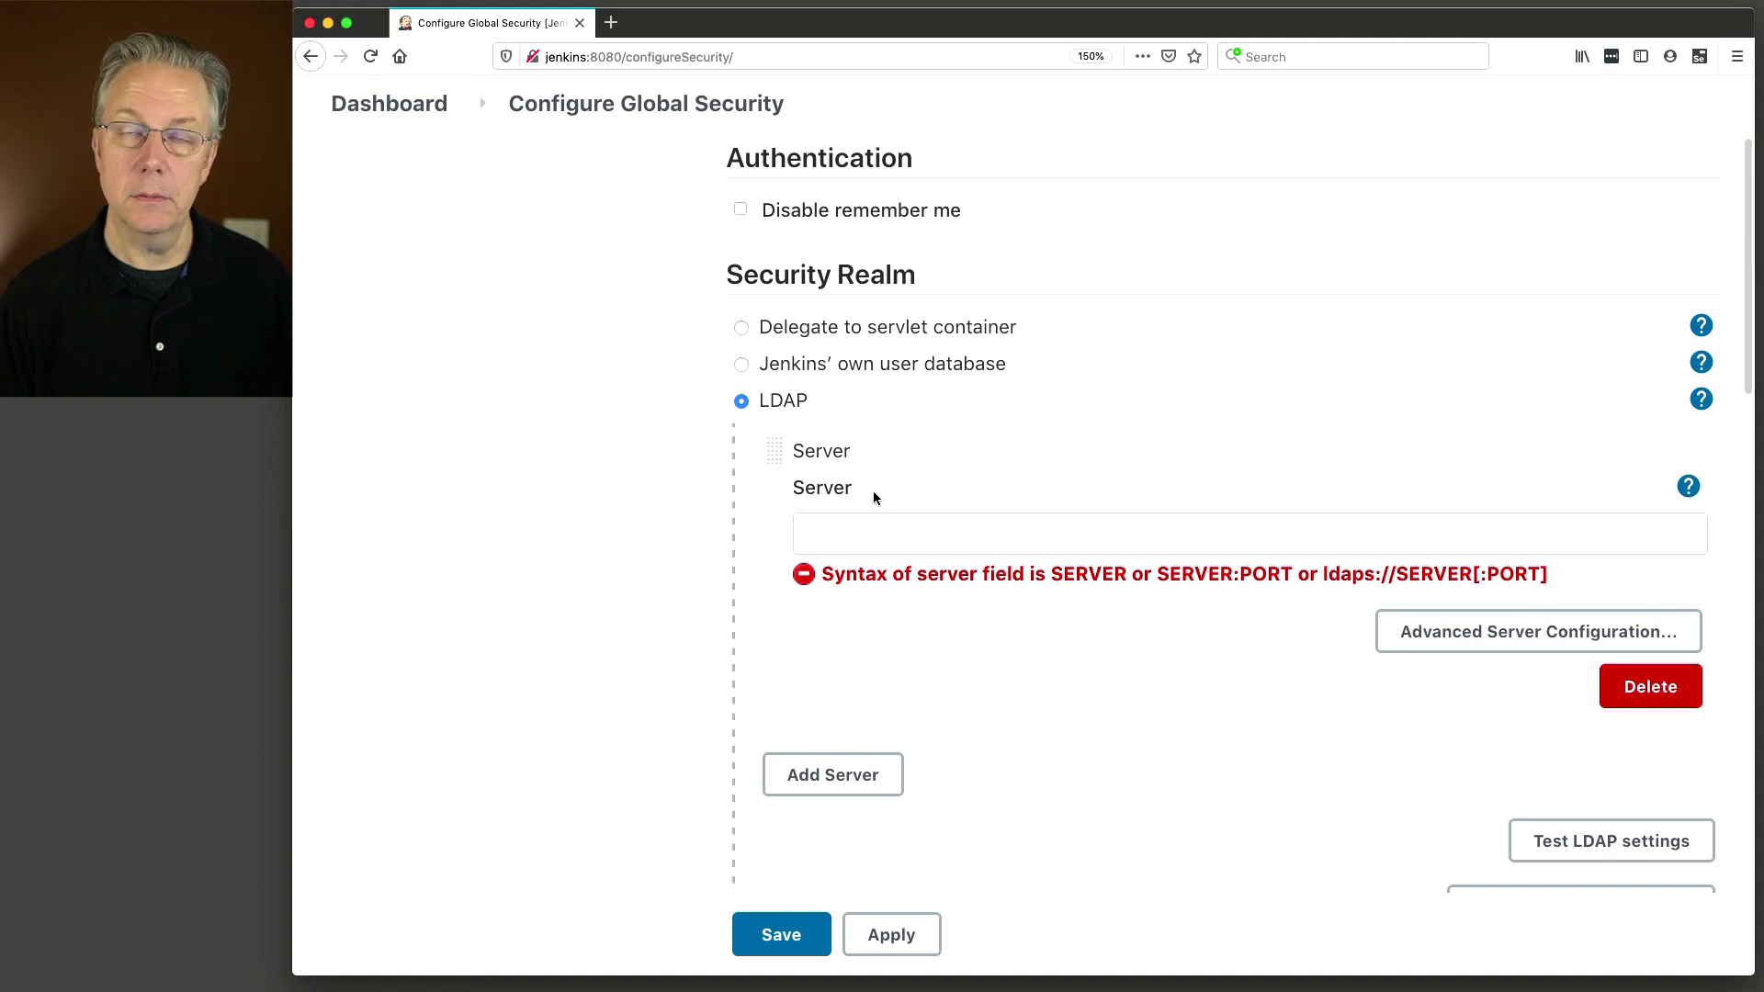
{"action": "double_click", "coordinate": [1092, 573]}
{"action": "left_click_drag", "start_coordinate": [1156, 573], "coordinate": [1298, 573]}
{"action": "left_click", "coordinate": [1329, 572]}
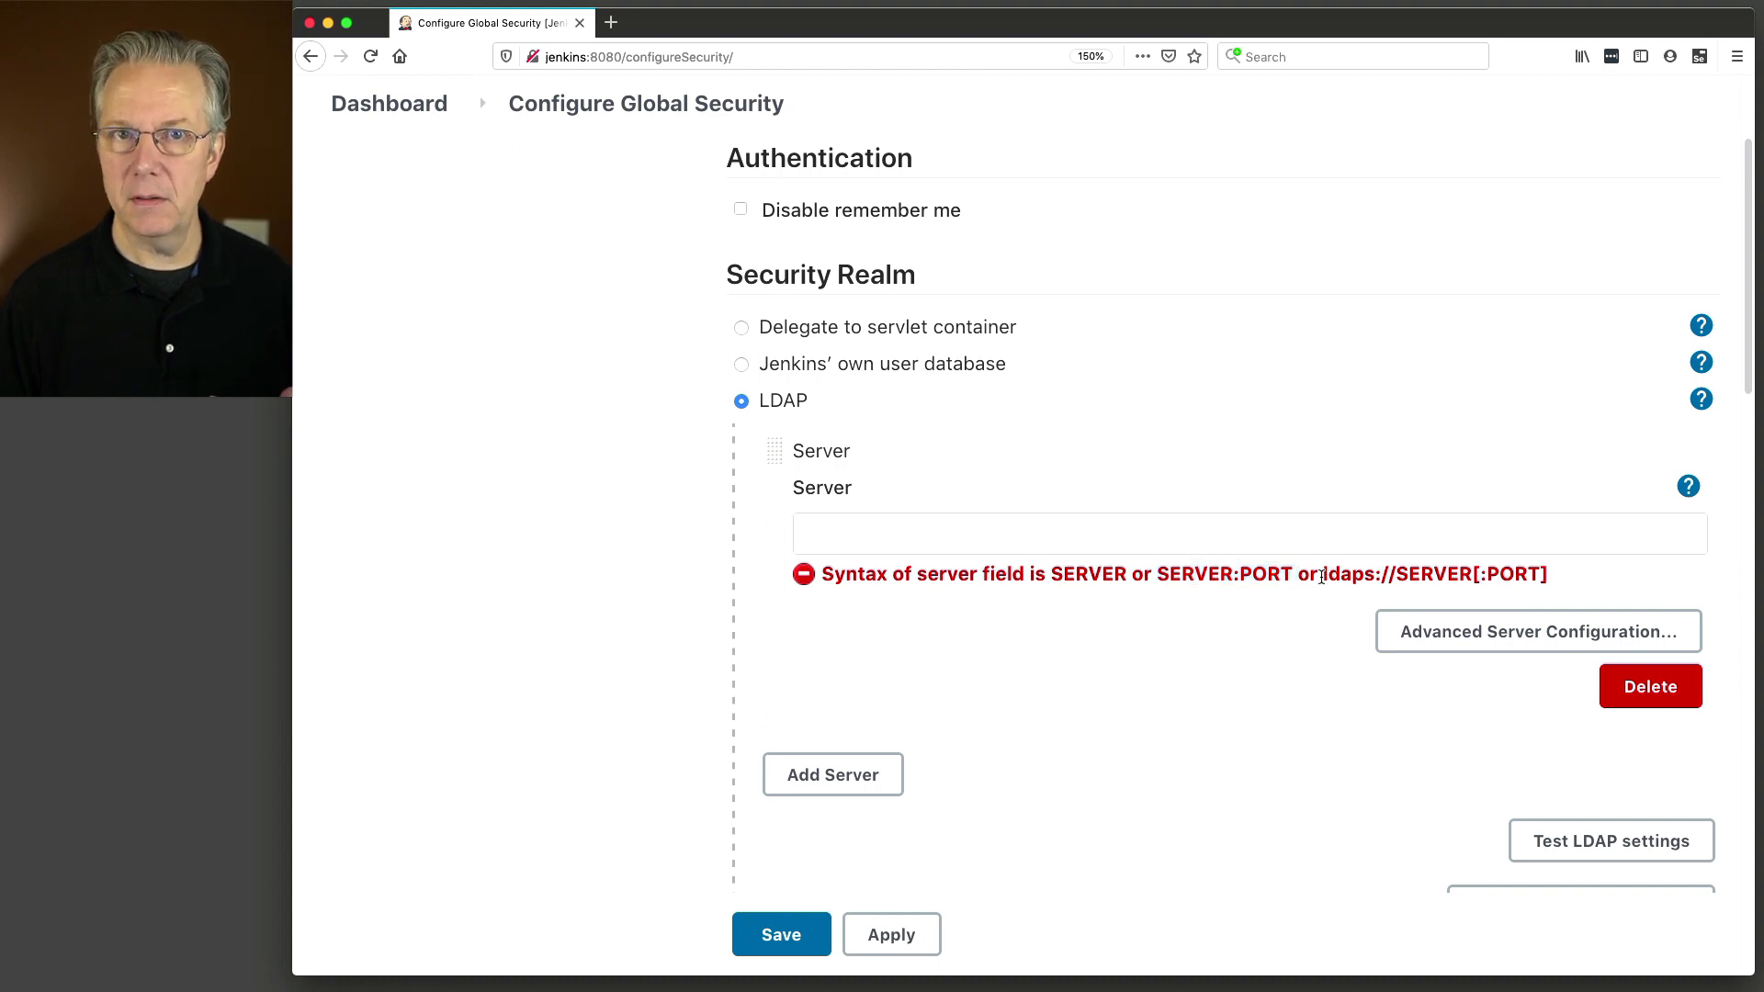
{"action": "left_click_drag", "start_coordinate": [1323, 576], "coordinate": [1550, 580]}
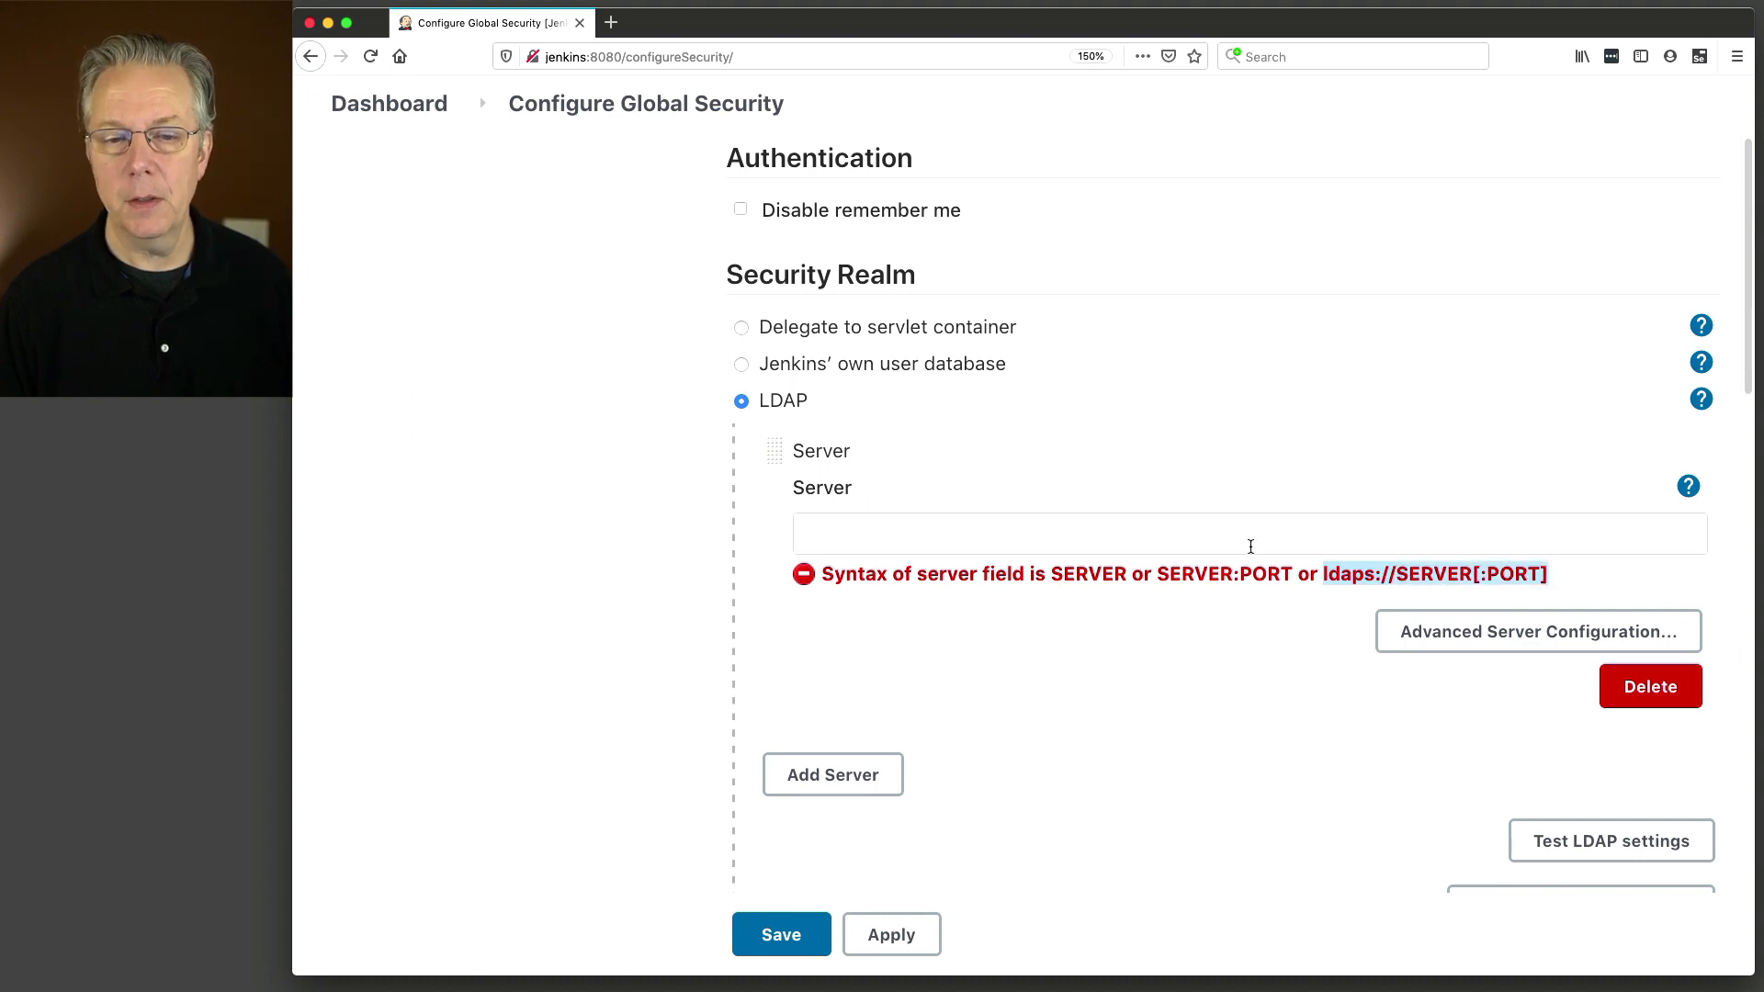
Enter 192.168.1.60 as the LDAP server address.
{"action": "left_click", "coordinate": [1068, 532]}
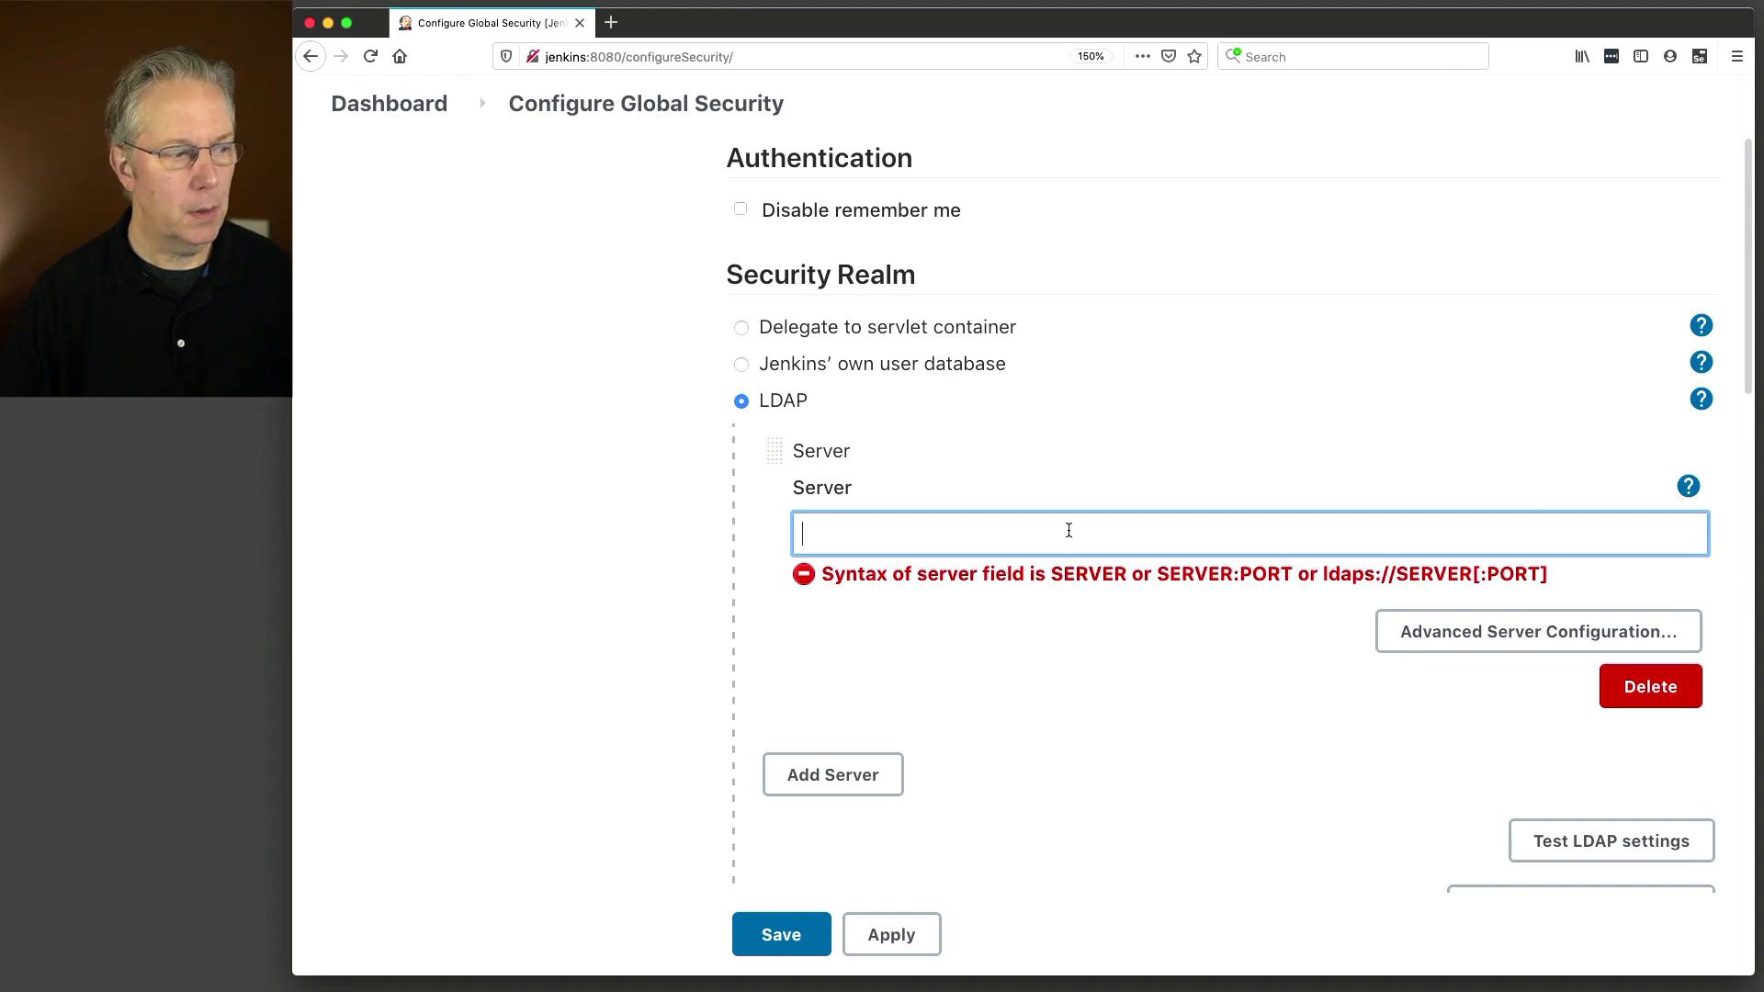
{"action": "type", "text": "192"}
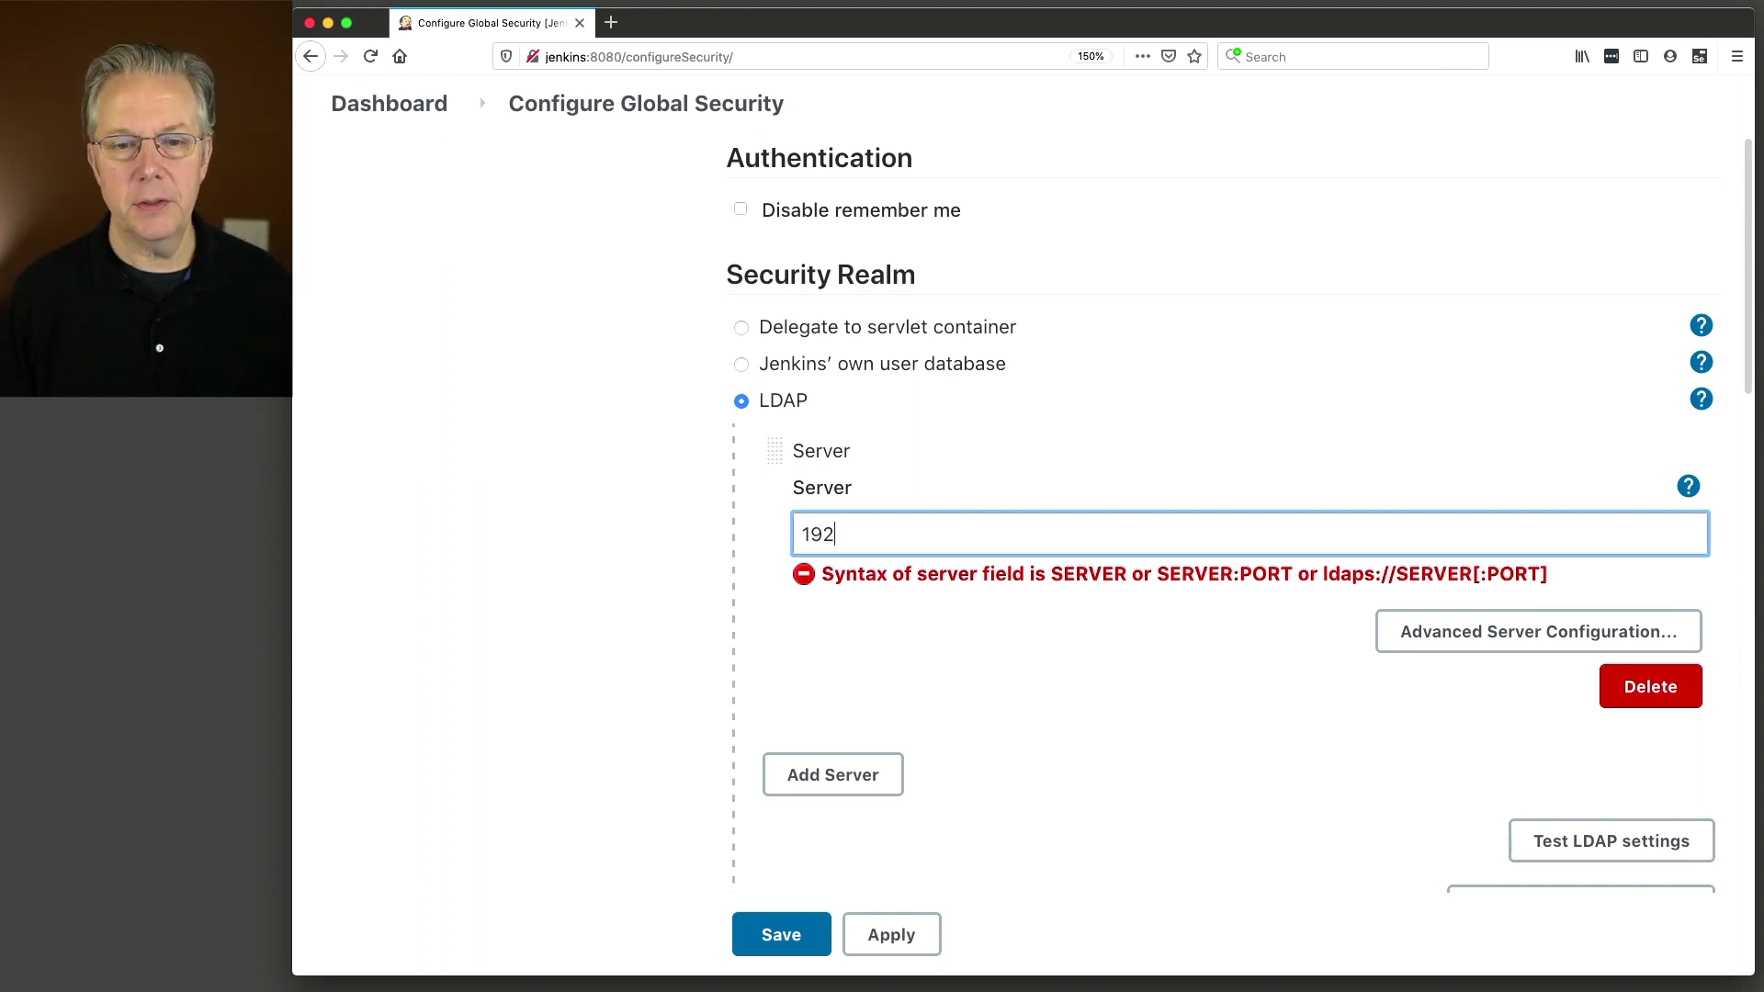
{"action": "type", "text": ".168.1.60"}
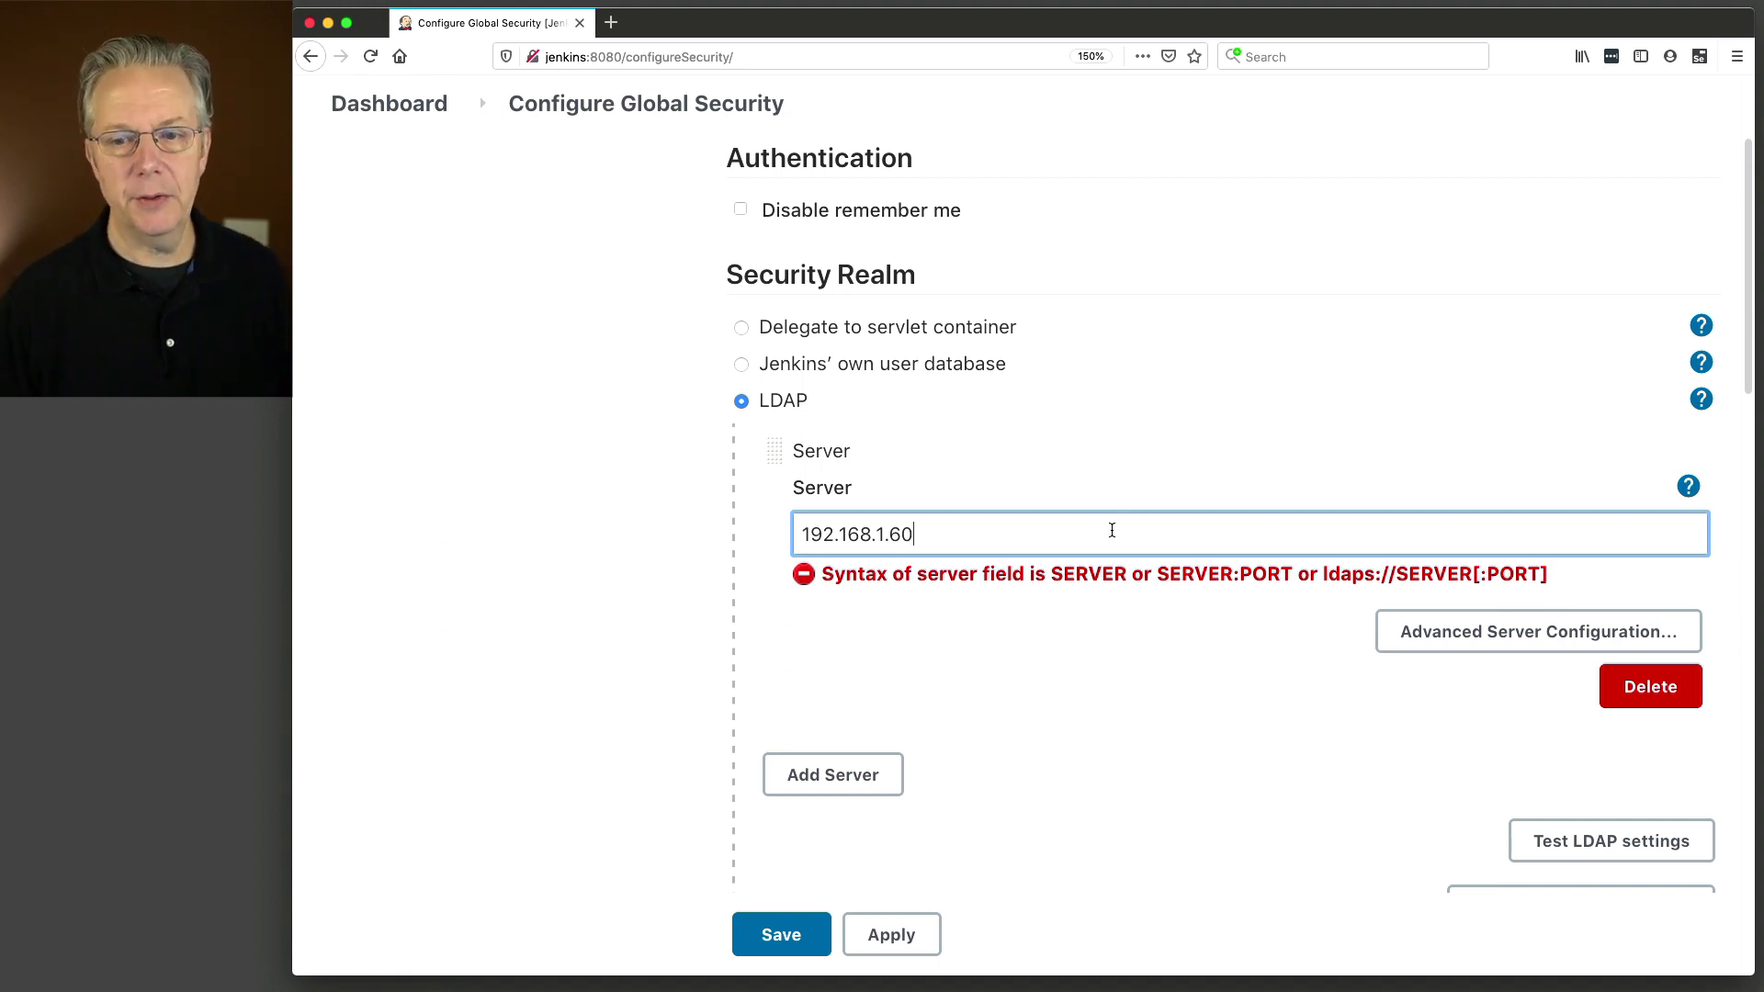
{"action": "scroll", "coordinate": [1129, 598], "scroll_direction": "down", "scroll_amount": 2}
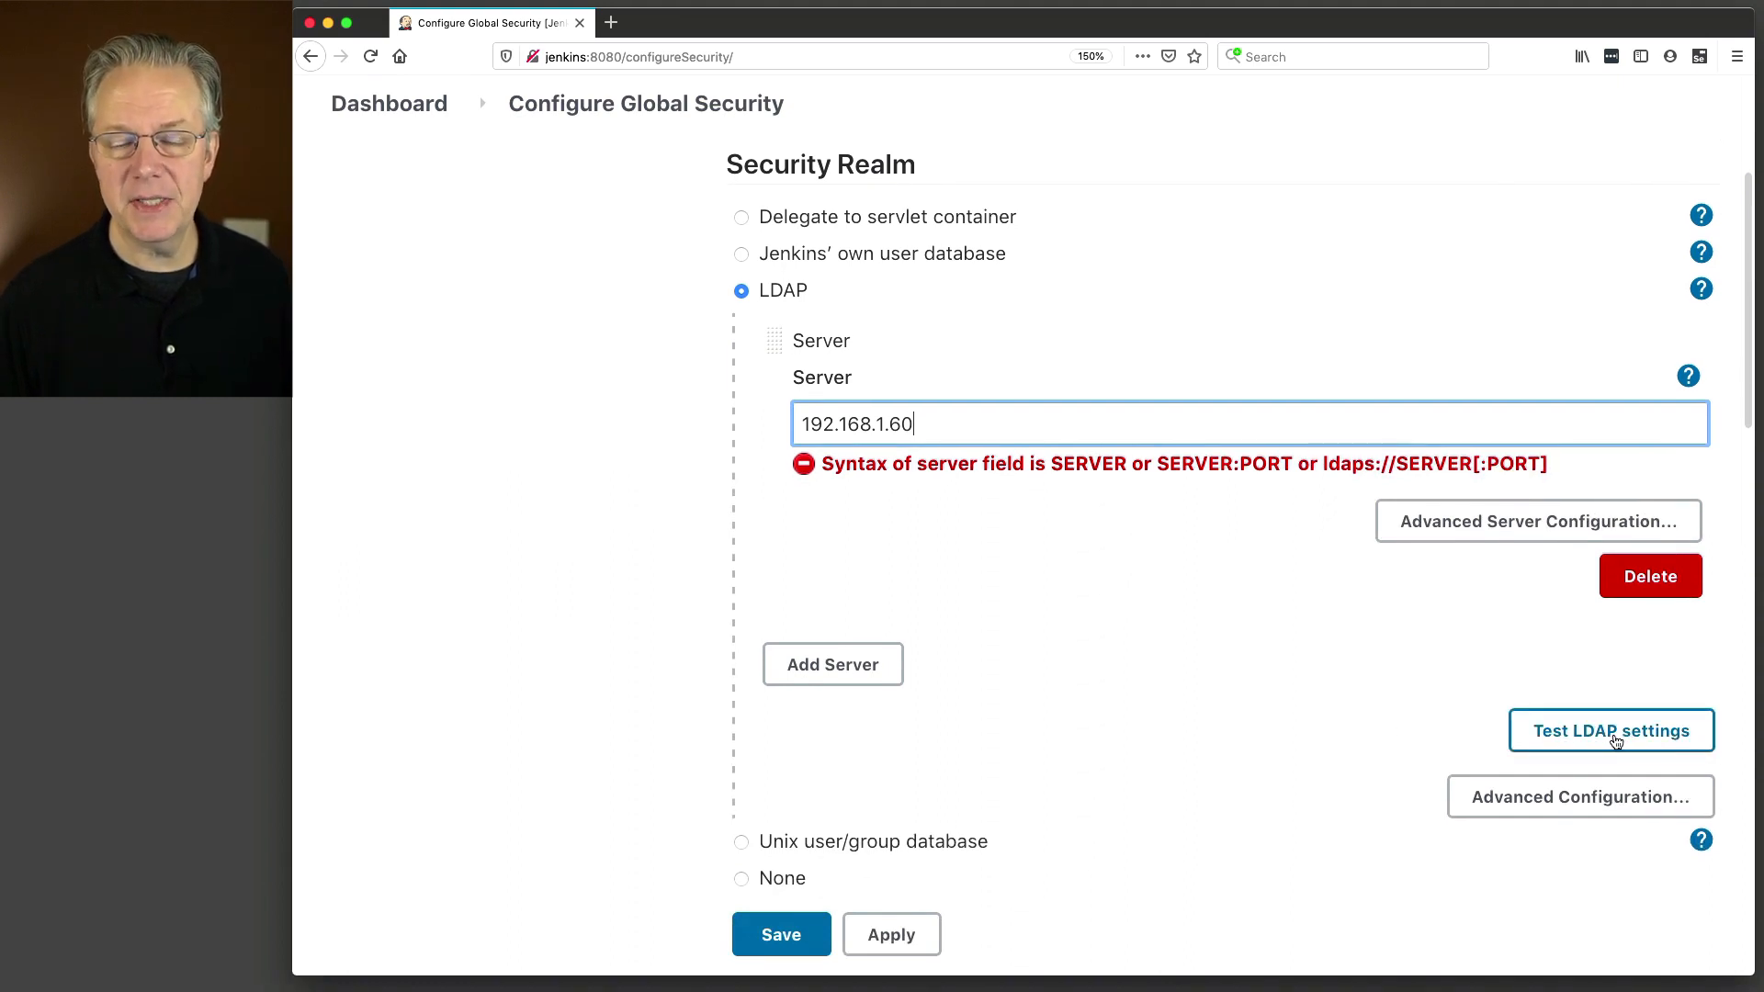
Run the LDAP settings test with the test user's credentials, which reports authentication failed.
{"action": "left_click", "coordinate": [1615, 741]}
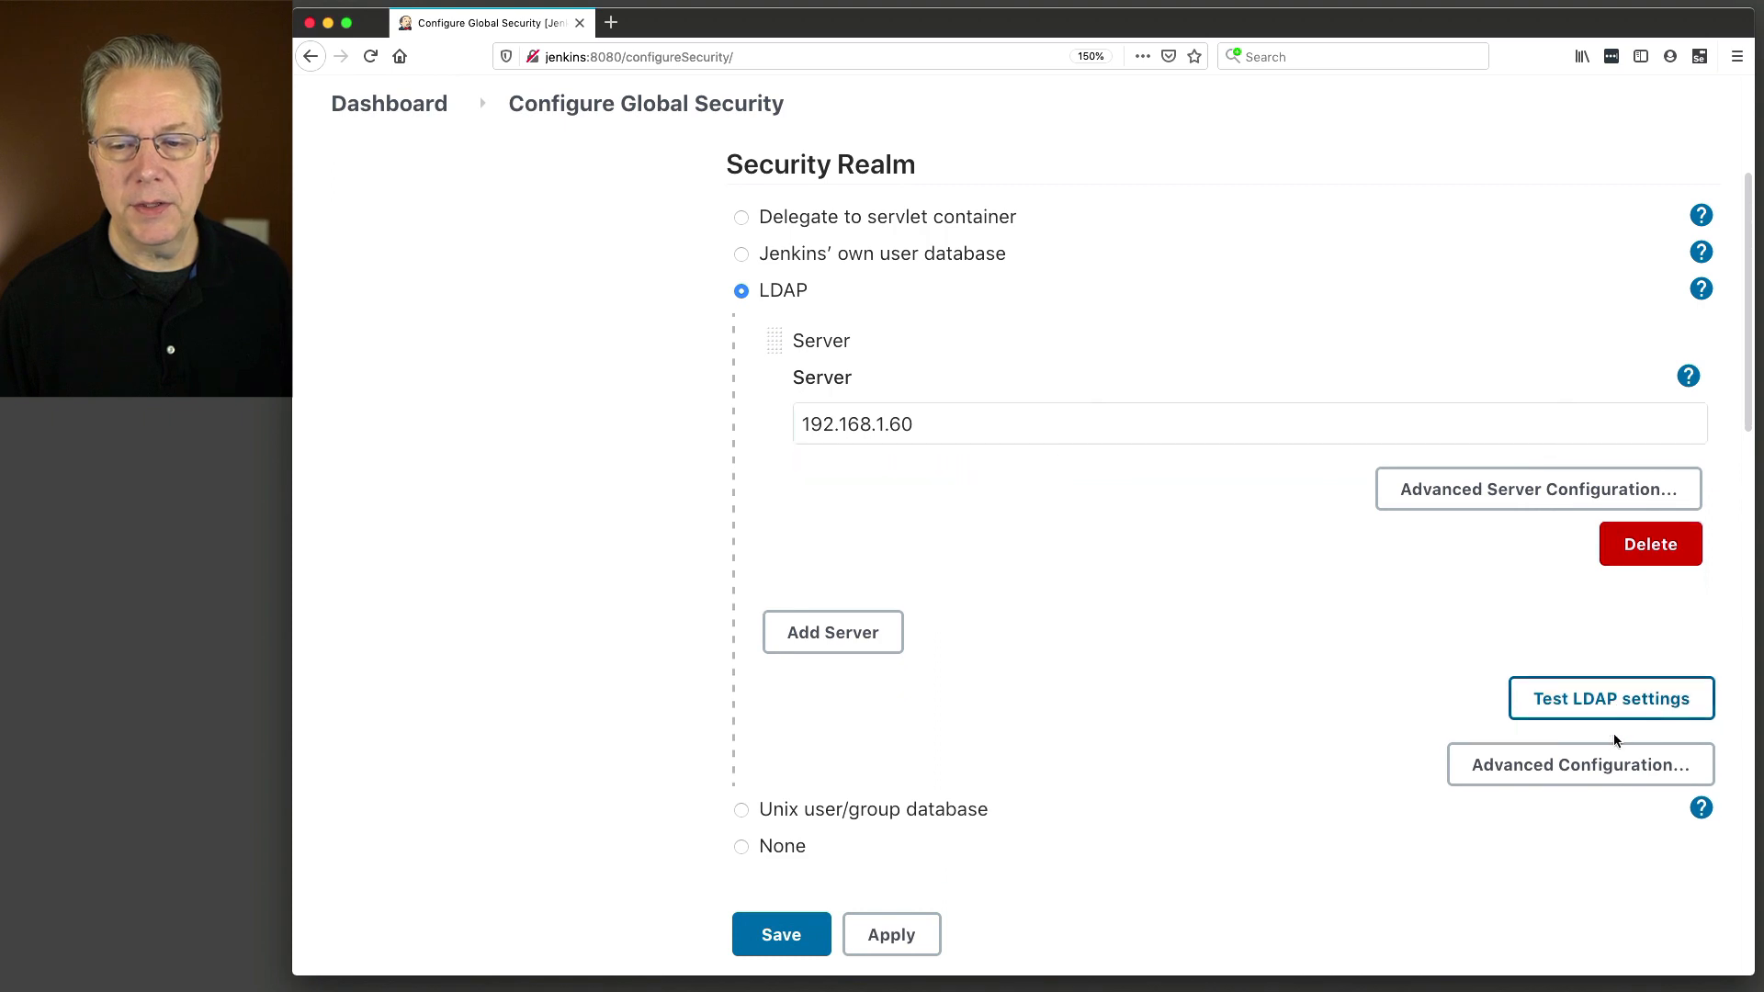
{"action": "left_click", "coordinate": [1613, 708]}
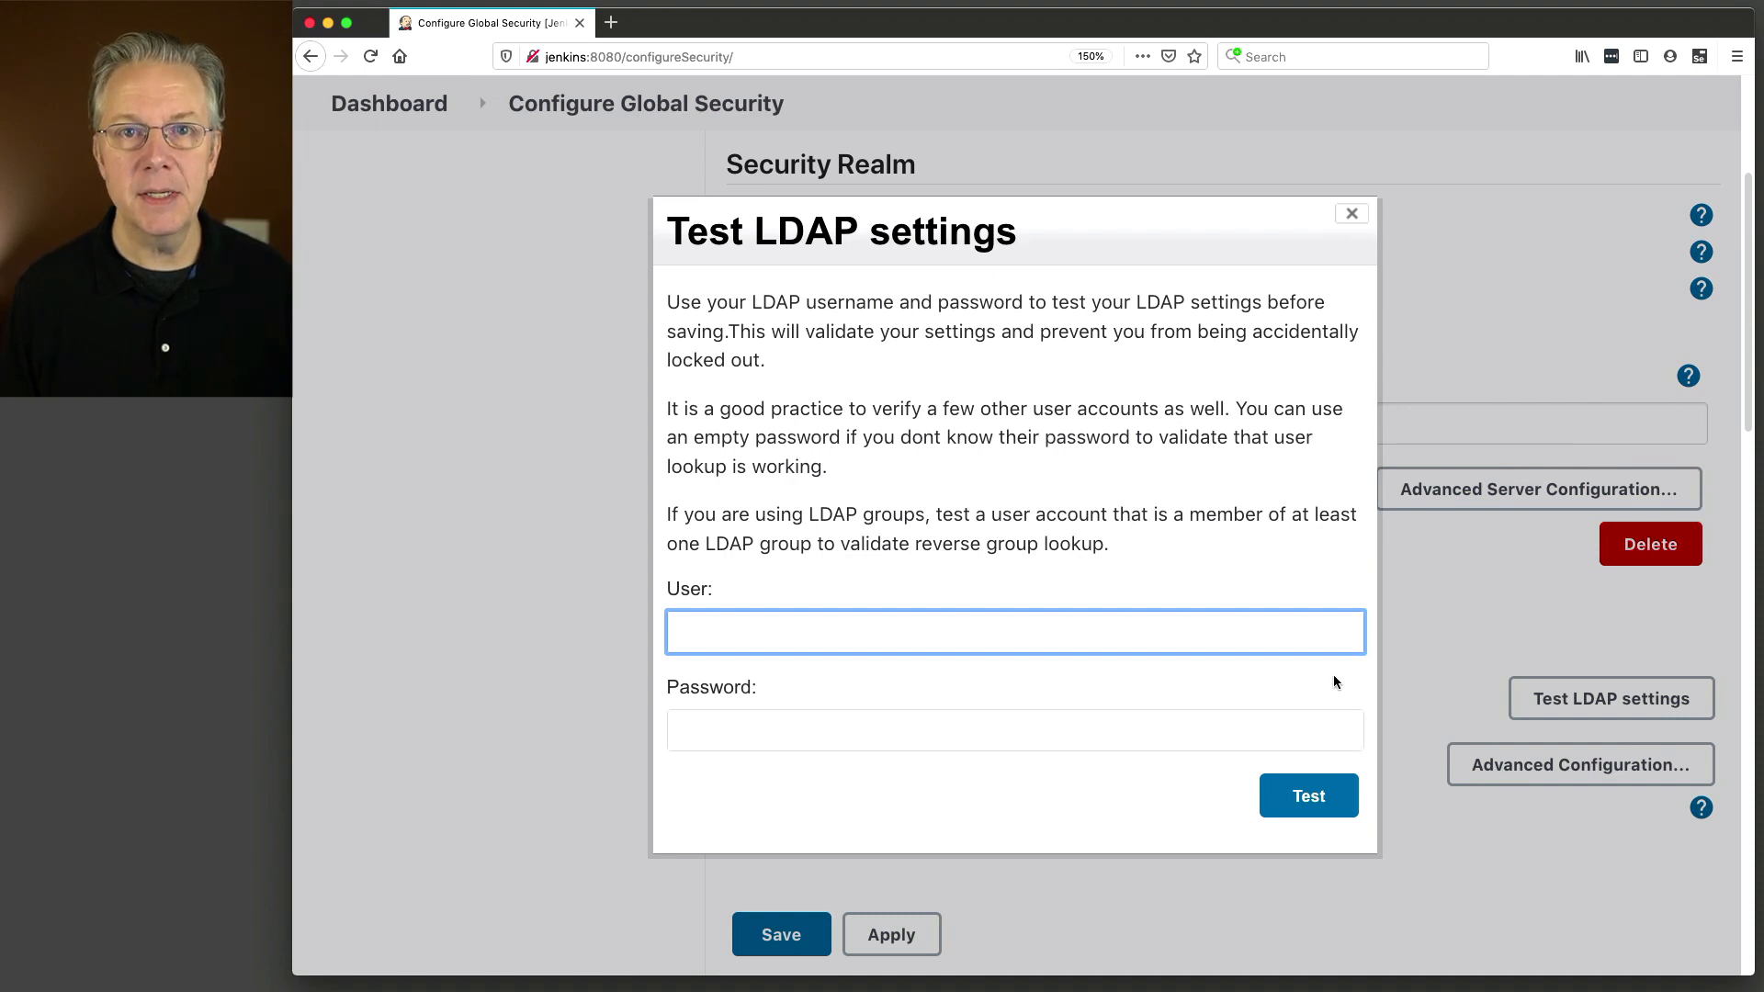
{"action": "type", "text": "sam"}
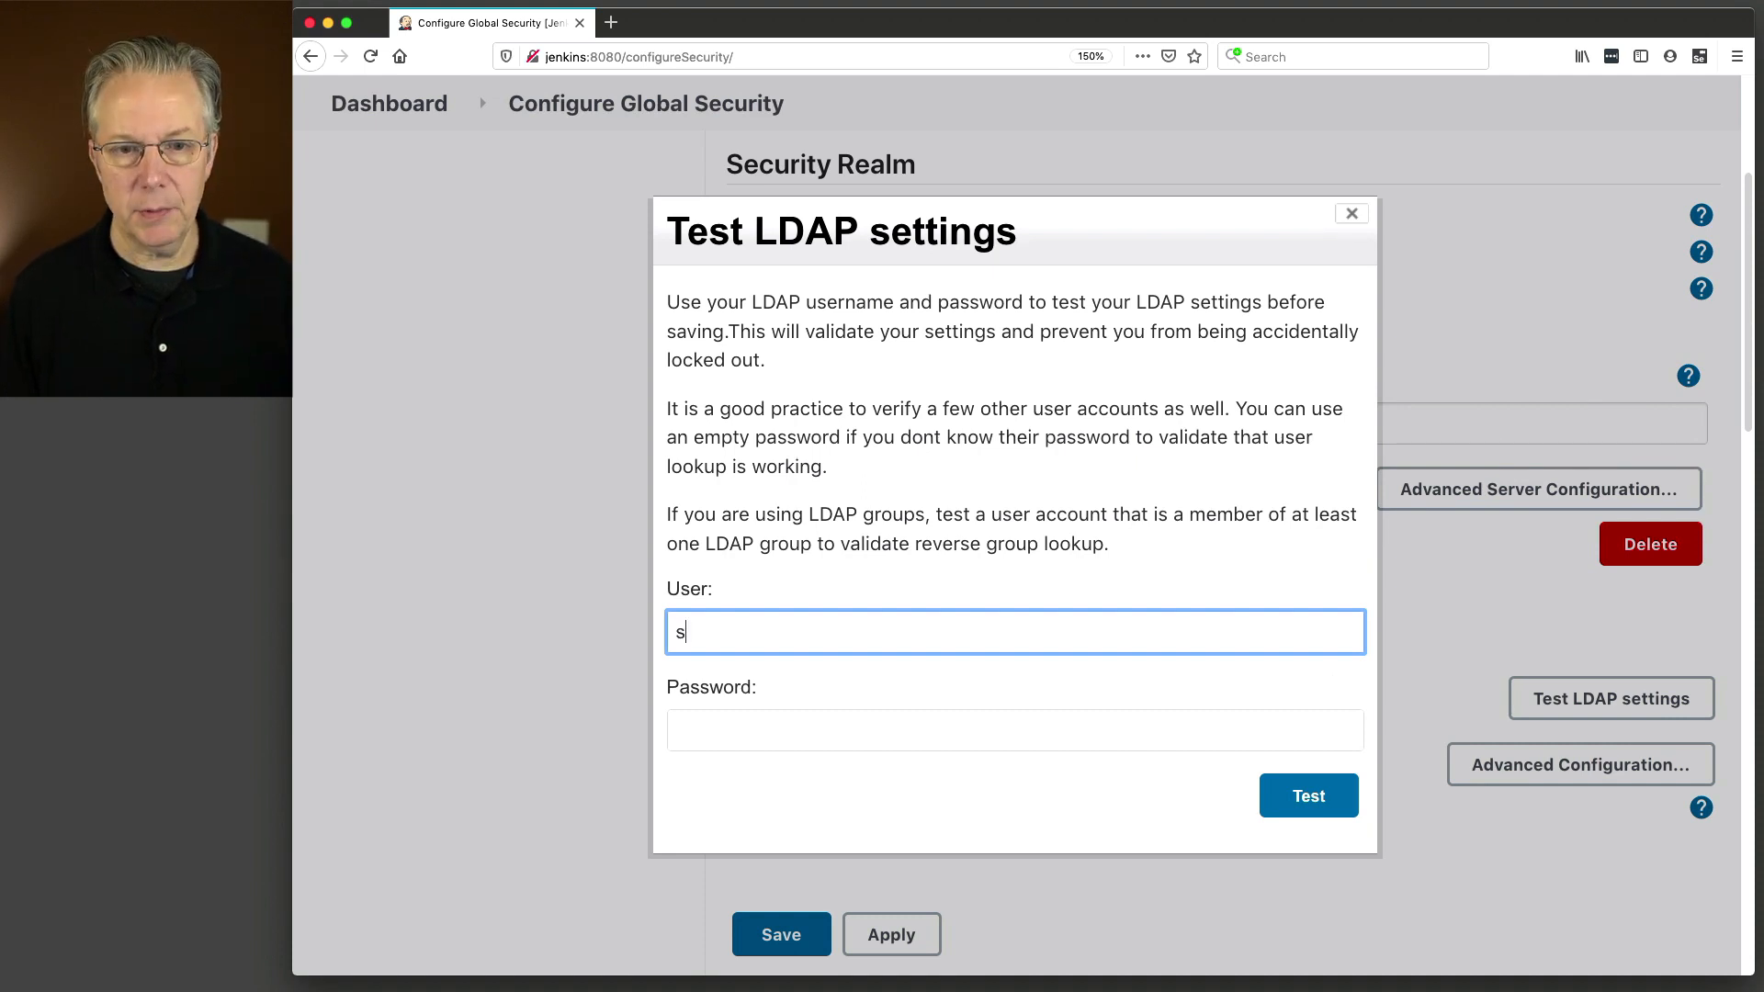
{"action": "key", "text": "Tab"}
{"action": "type", "text": "••"}
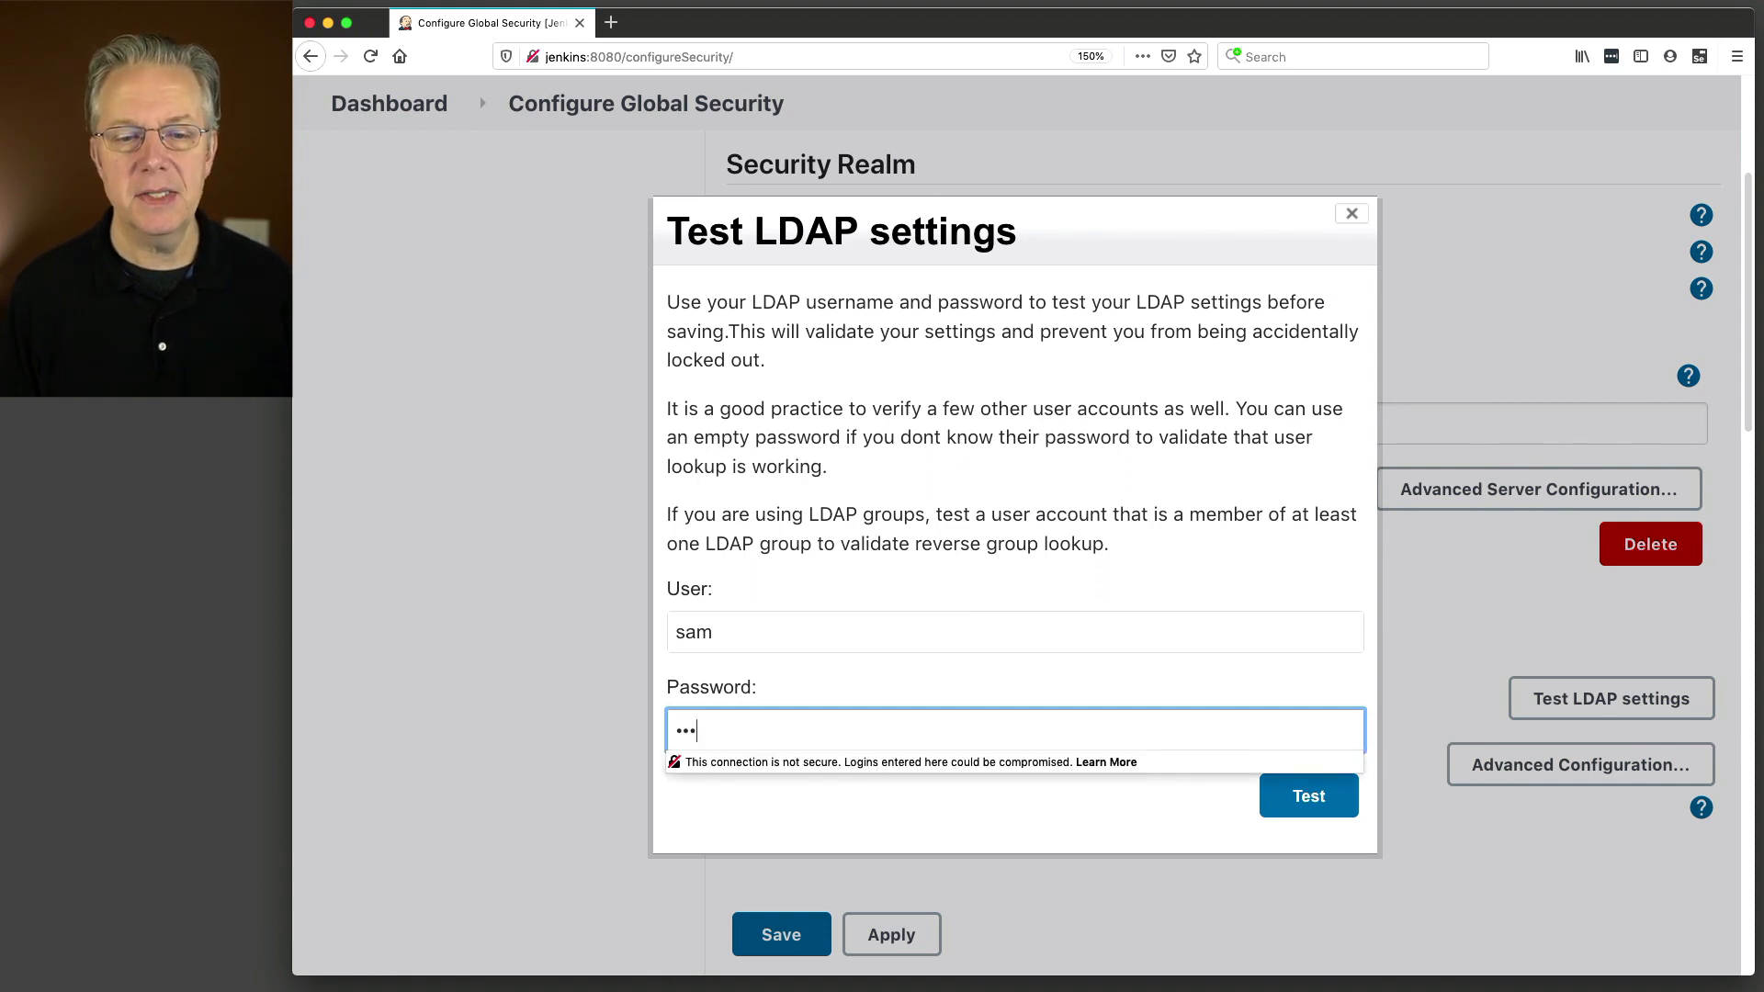
{"action": "key", "text": "Tab"}
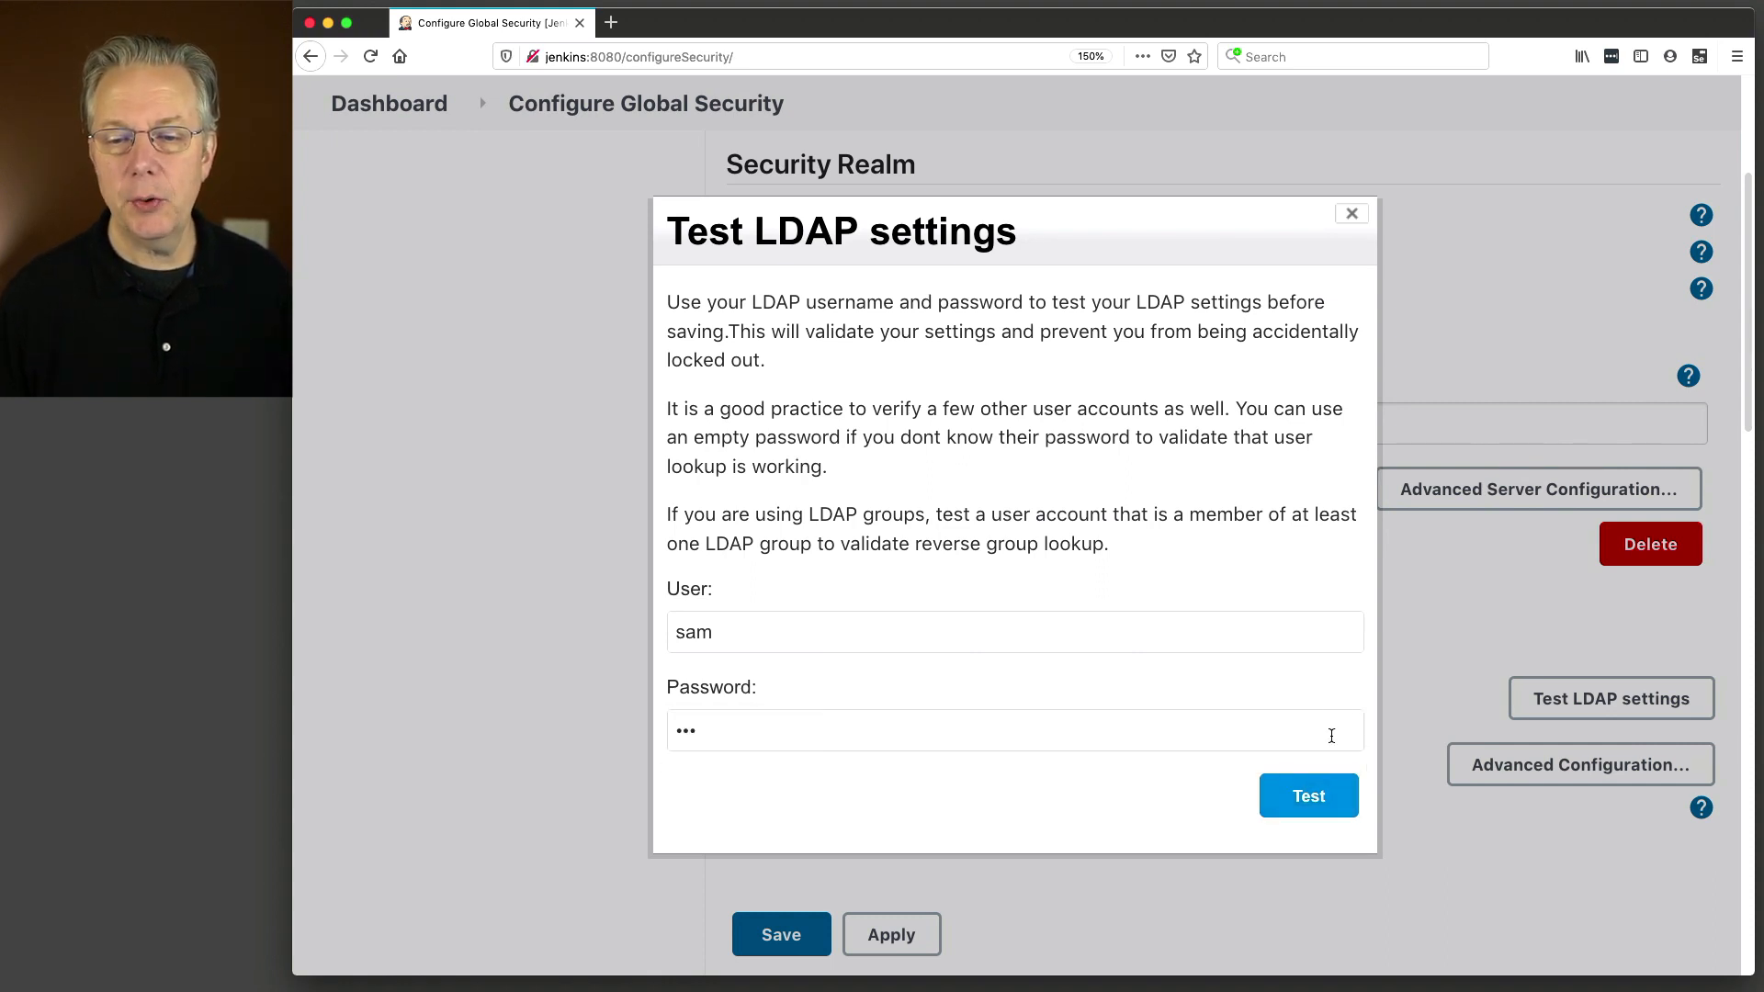
{"action": "left_click", "coordinate": [1305, 799]}
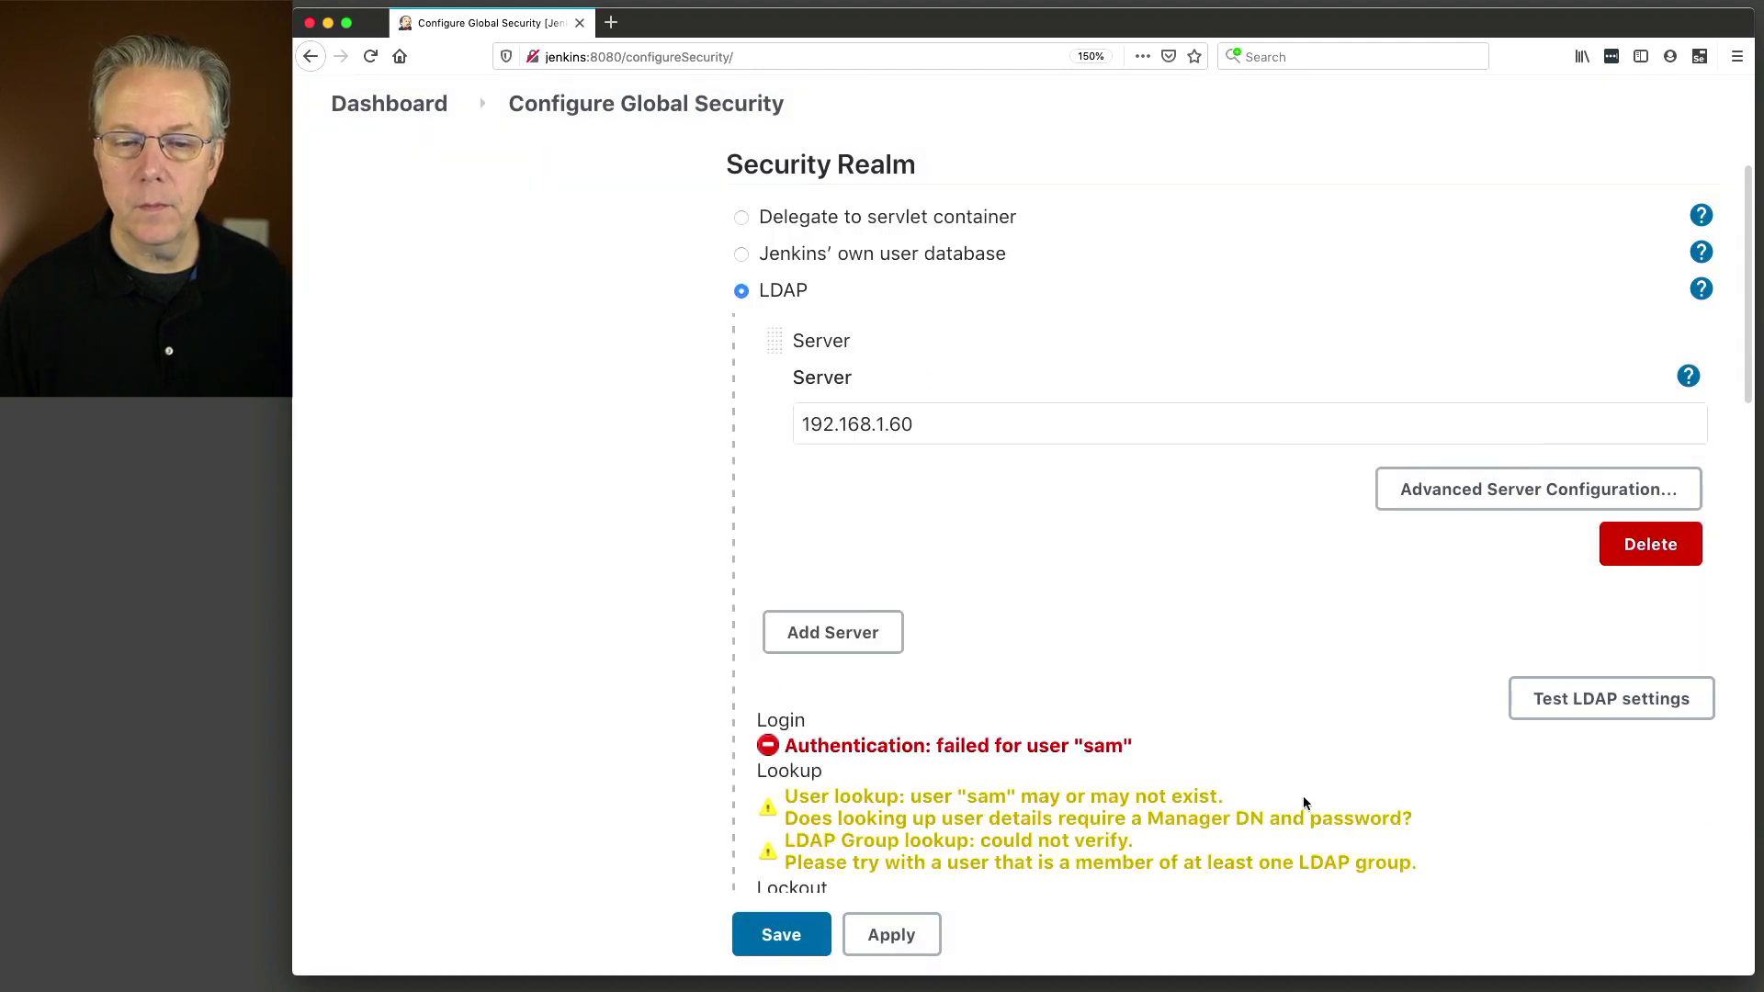
Read the Manager DN and password lookup warnings, then expand Advanced Server Configuration.
{"action": "scroll", "coordinate": [1299, 780], "scroll_direction": "down", "scroll_amount": 6}
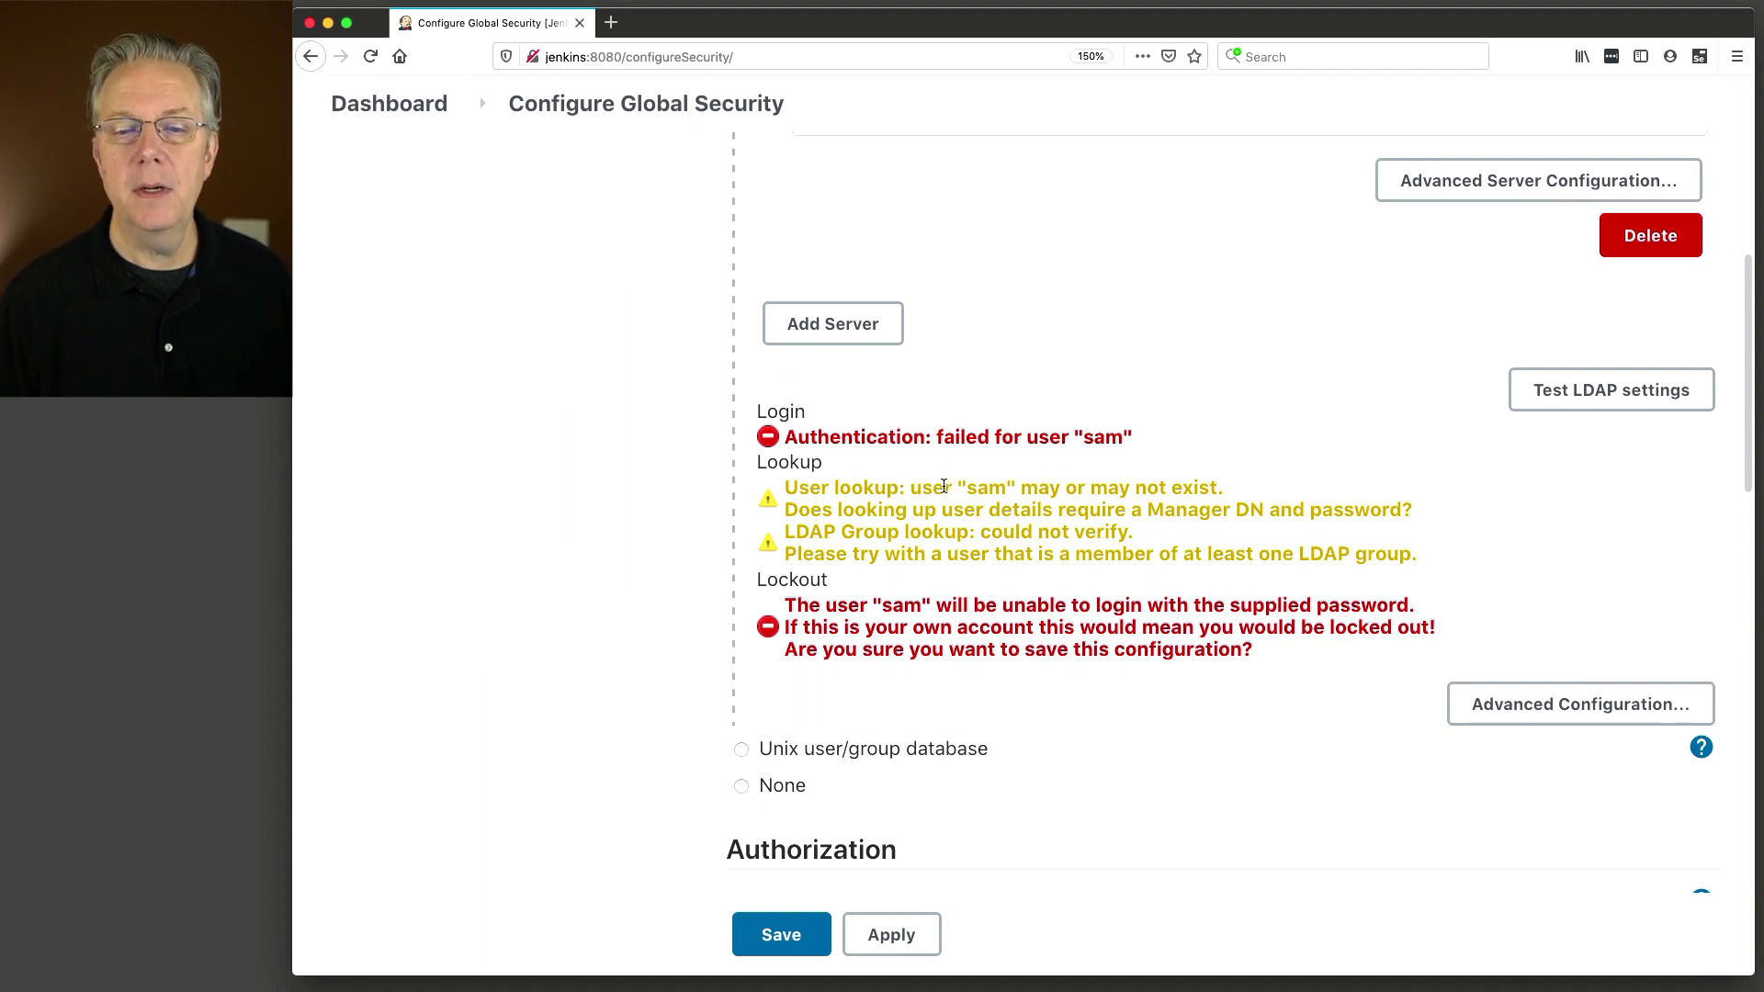
{"action": "left_click_drag", "start_coordinate": [839, 489], "coordinate": [1087, 493]}
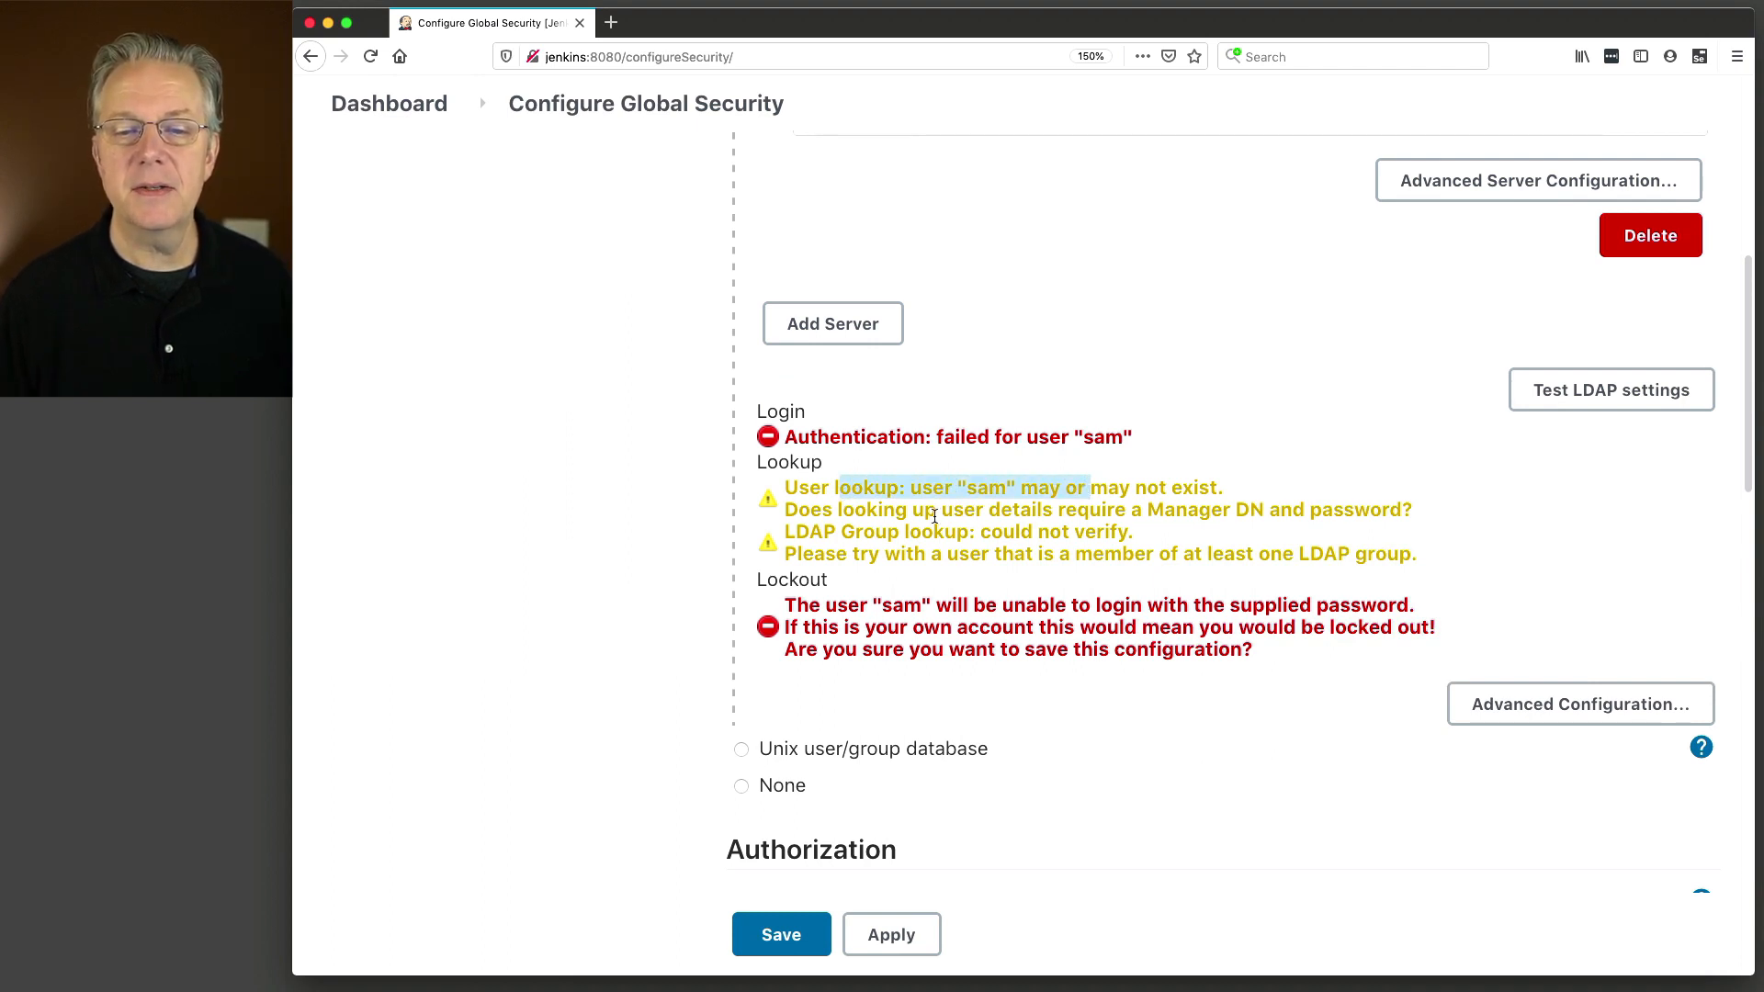
{"action": "left_click_drag", "start_coordinate": [894, 511], "coordinate": [1048, 515]}
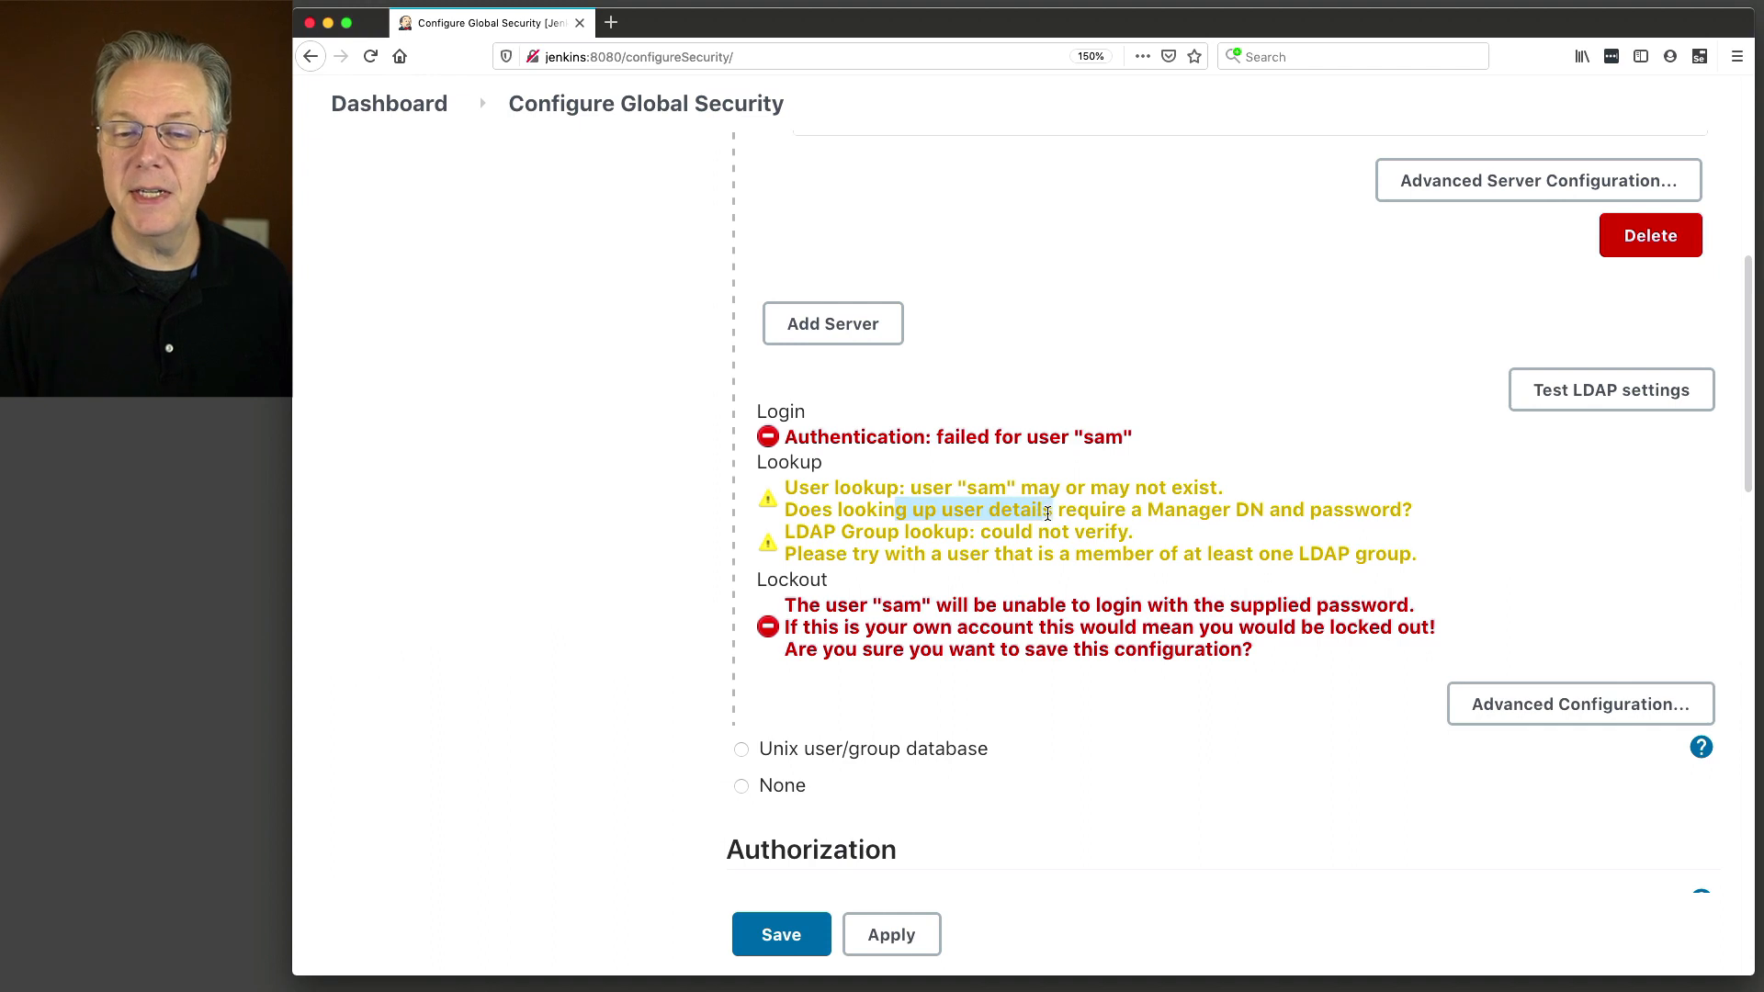
{"action": "left_click_drag", "start_coordinate": [1161, 511], "coordinate": [1395, 512]}
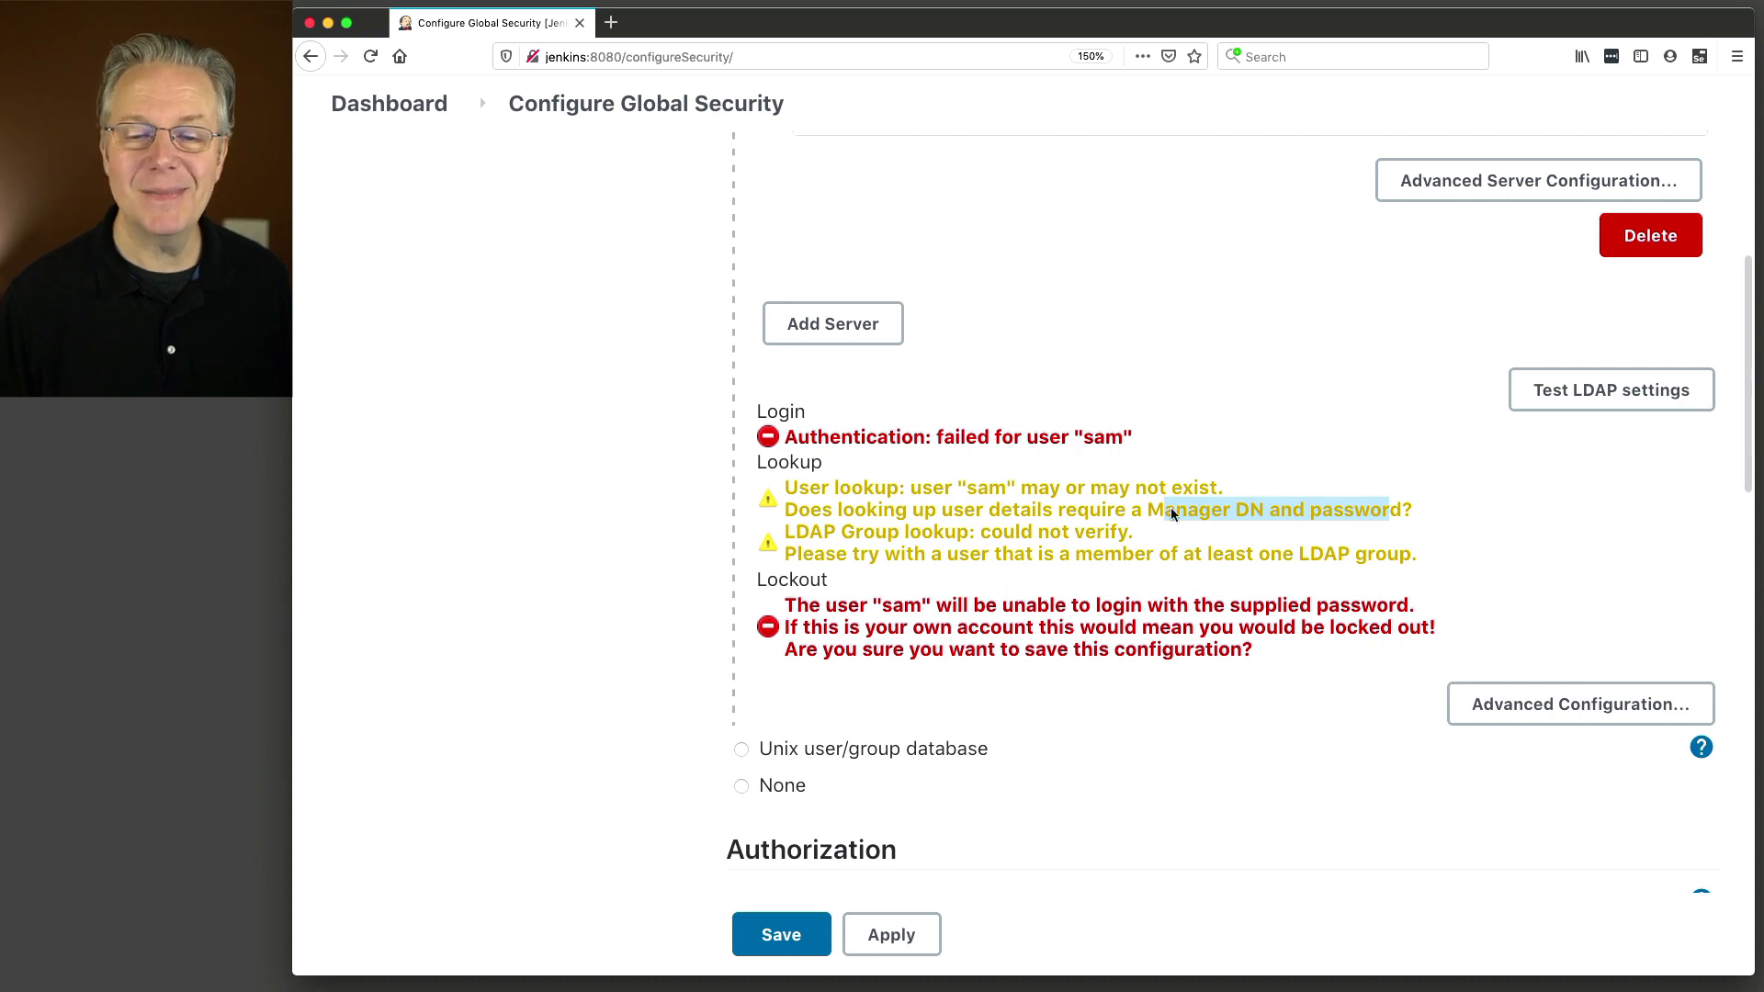
{"action": "scroll", "coordinate": [1141, 549], "scroll_direction": "up", "scroll_amount": 5}
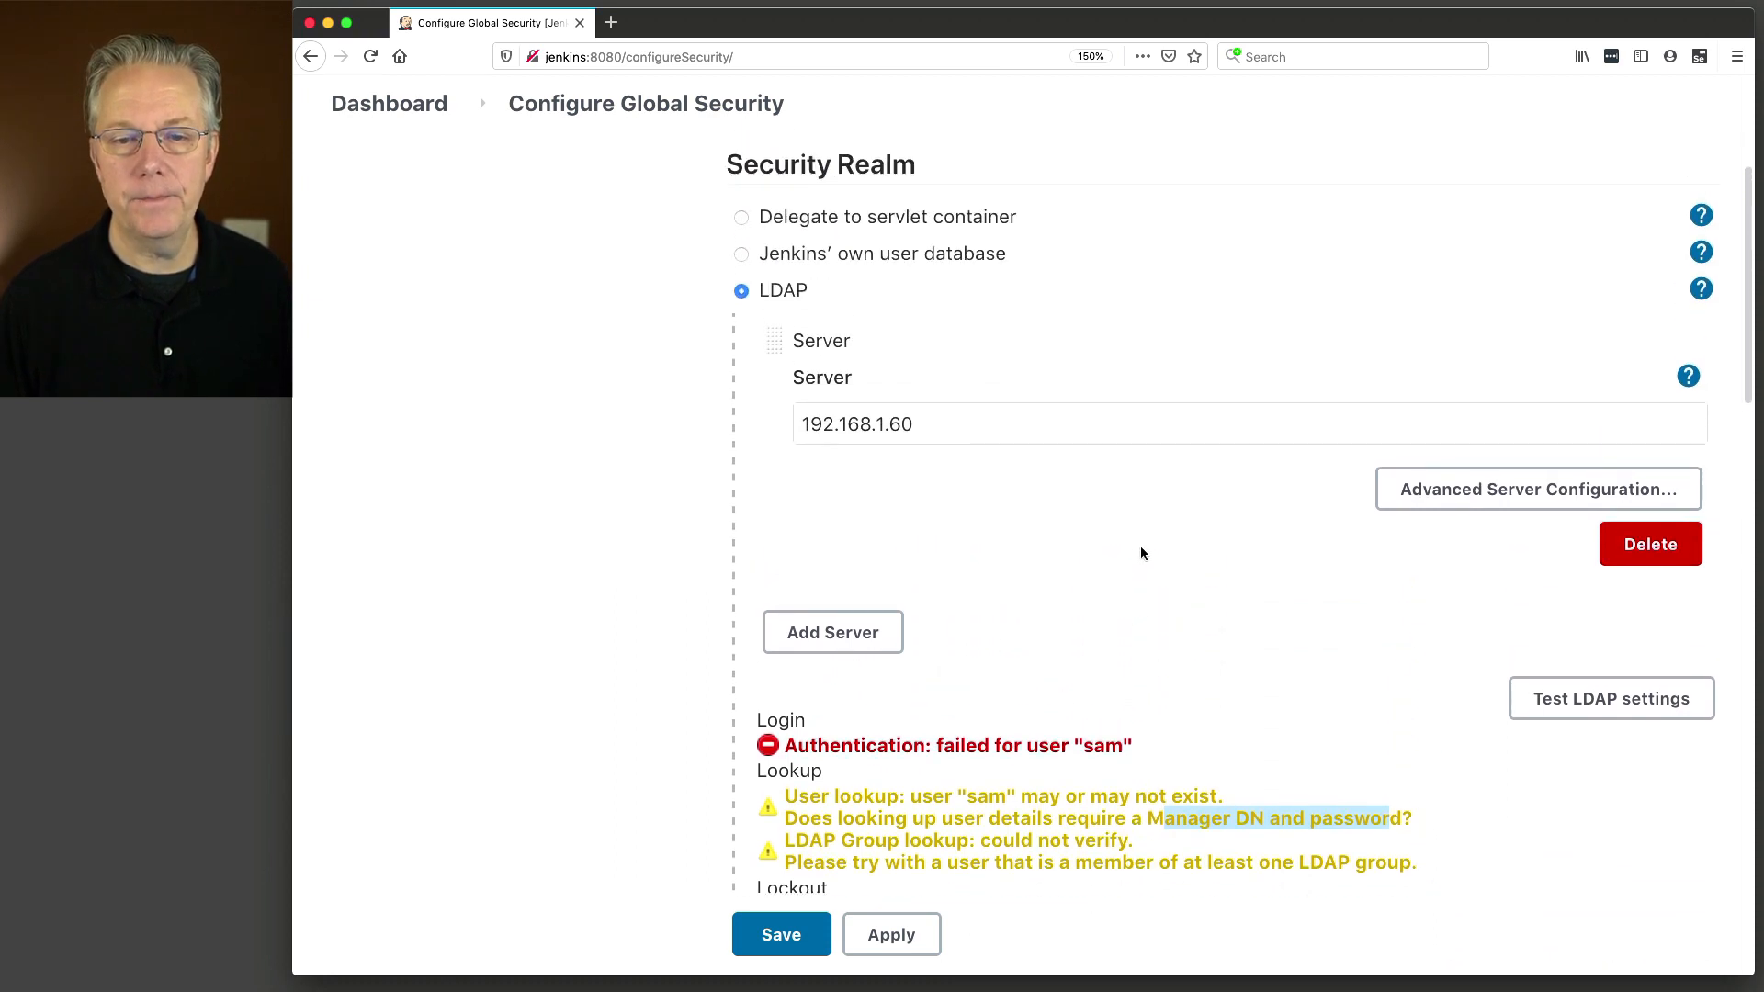
{"action": "left_click", "coordinate": [1435, 497]}
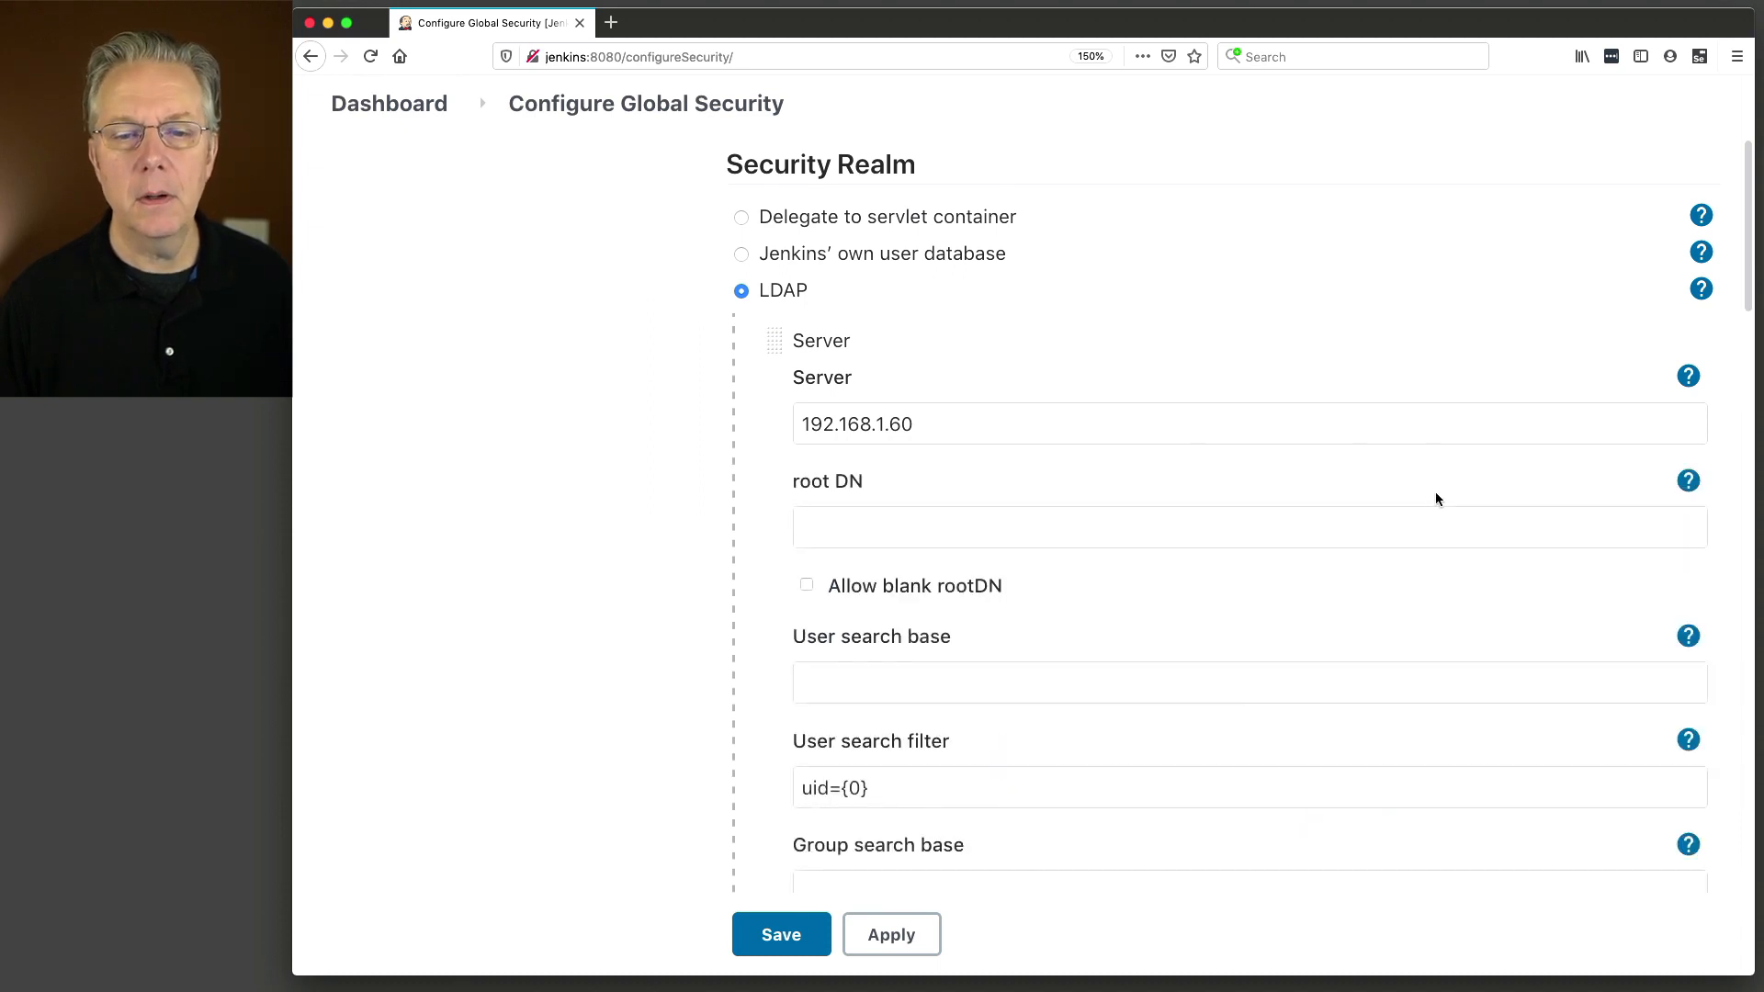
Paste dc=rpipro,dc=example,dc=com into the root DN field.
{"action": "scroll", "coordinate": [1429, 501], "scroll_direction": "down", "scroll_amount": 2}
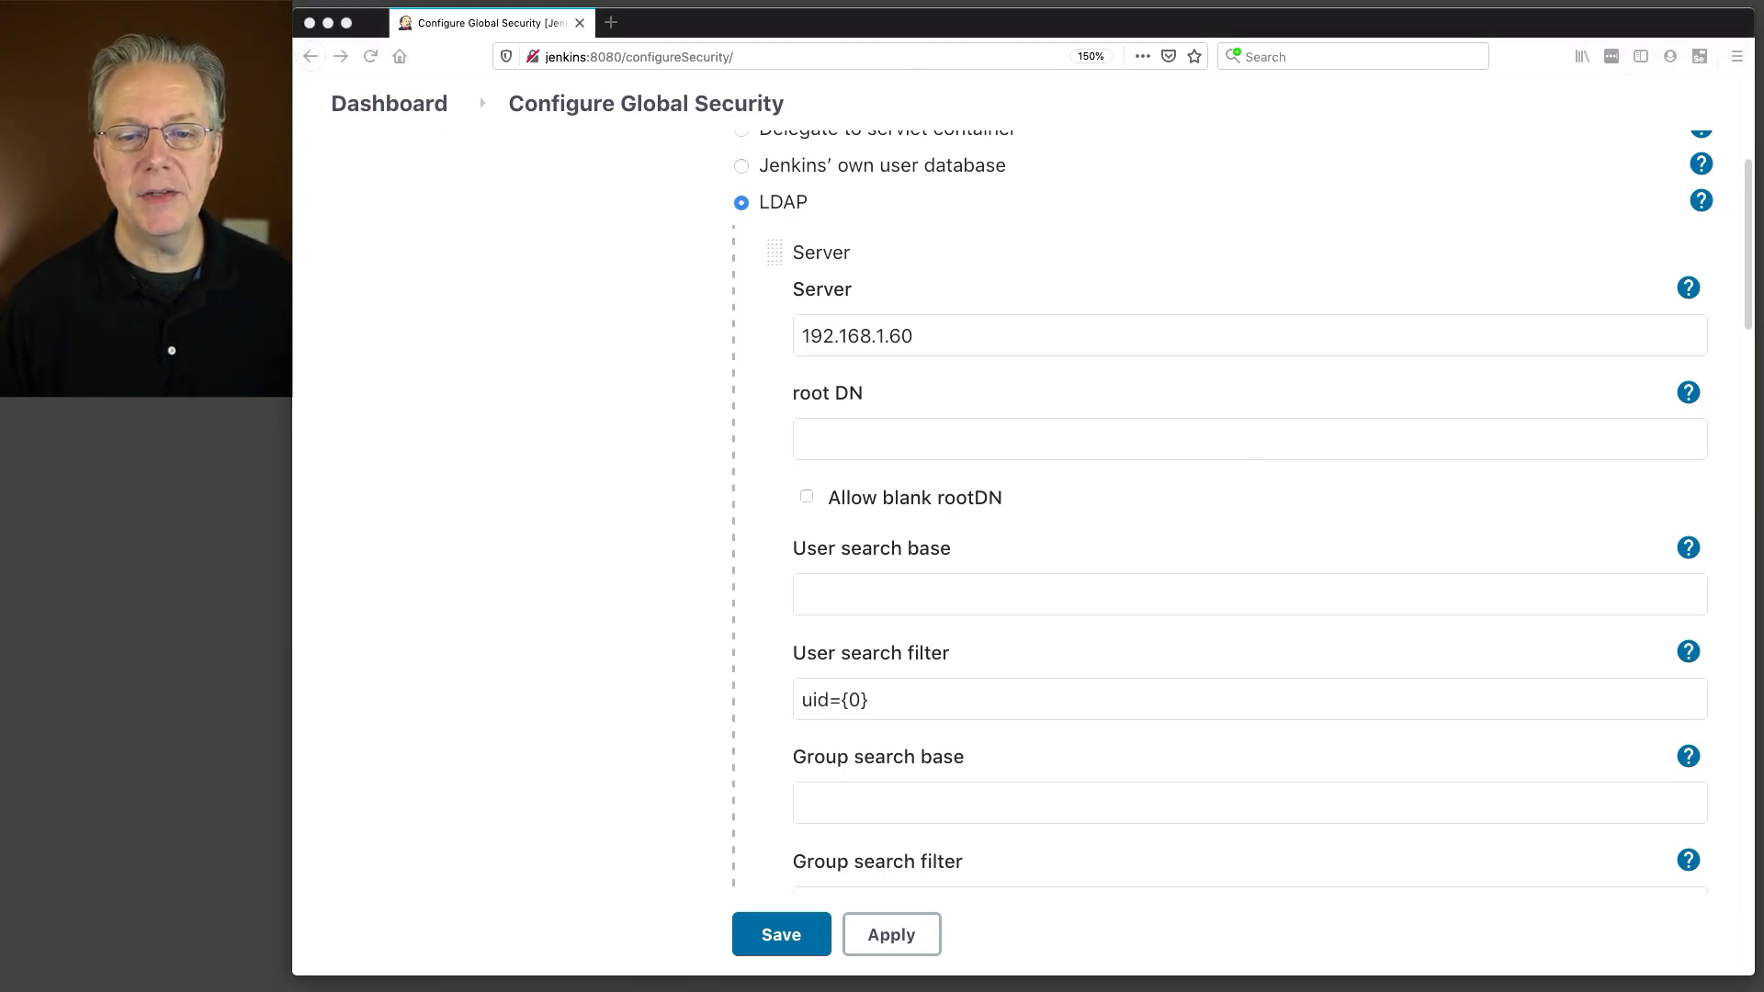
{"action": "left_click", "coordinate": [851, 439]}
{"action": "type", "text": "dc=rpipro,dc=example,dc=com"}
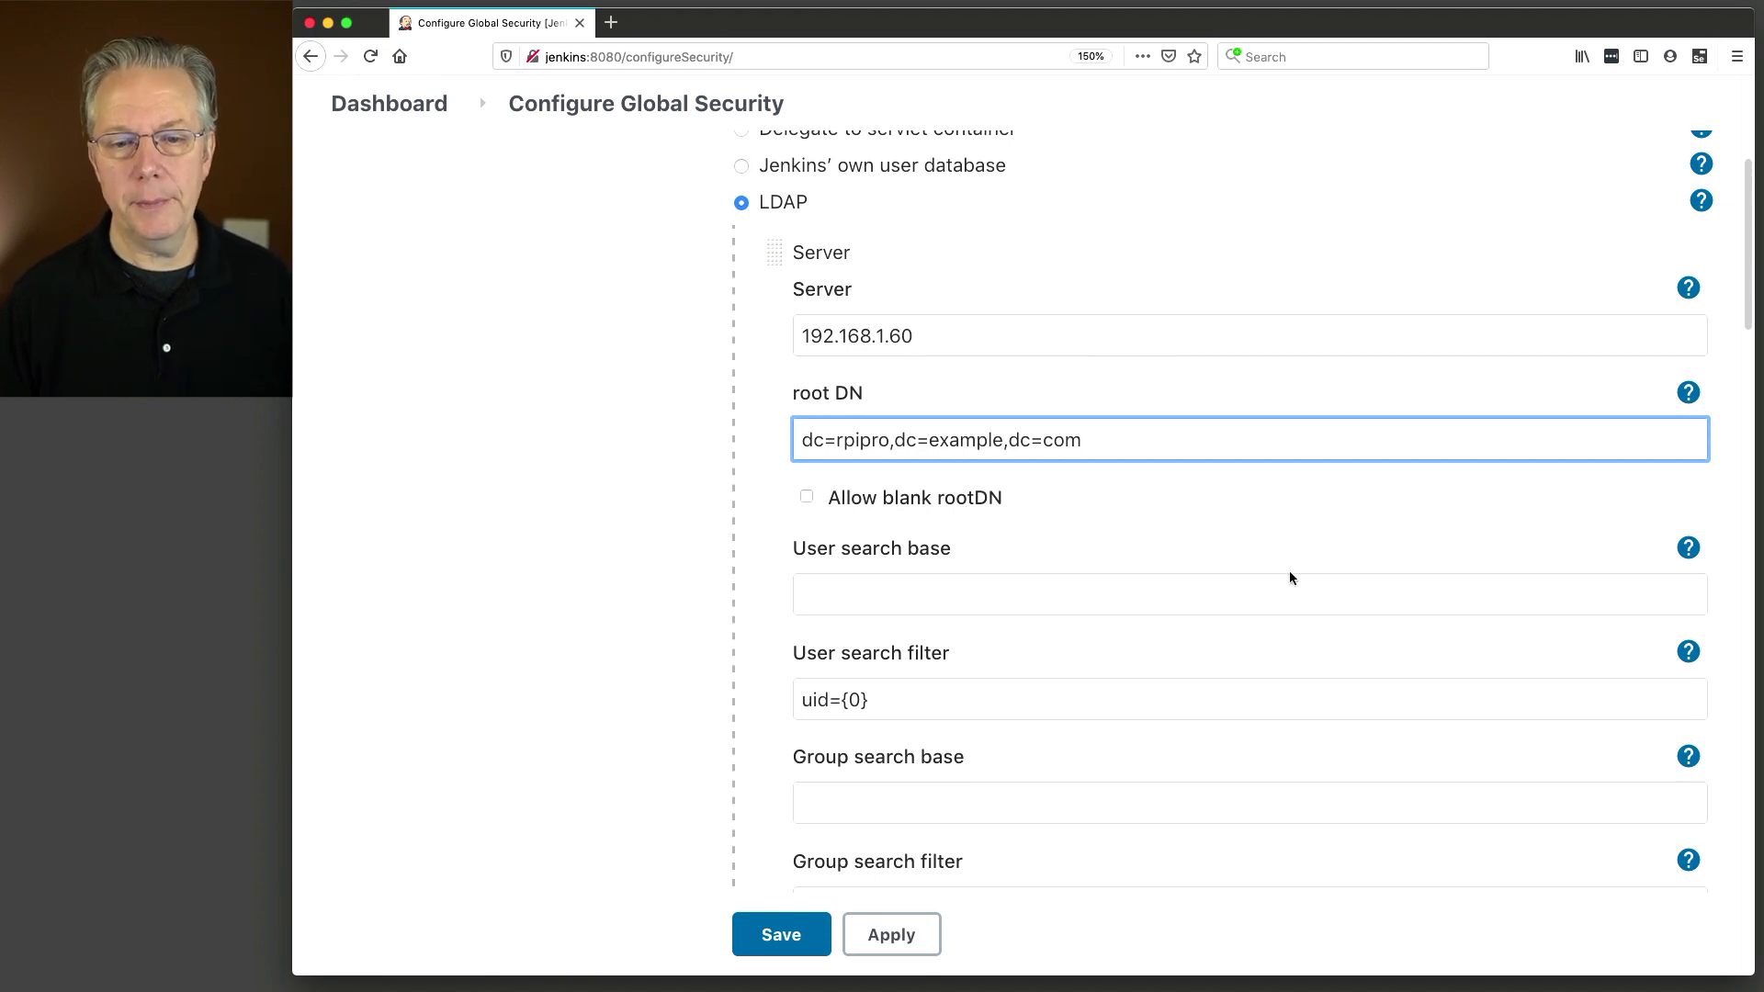
{"action": "scroll", "coordinate": [1288, 572], "scroll_direction": "down", "scroll_amount": 2}
{"action": "scroll", "coordinate": [1289, 573], "scroll_direction": "down", "scroll_amount": 10}
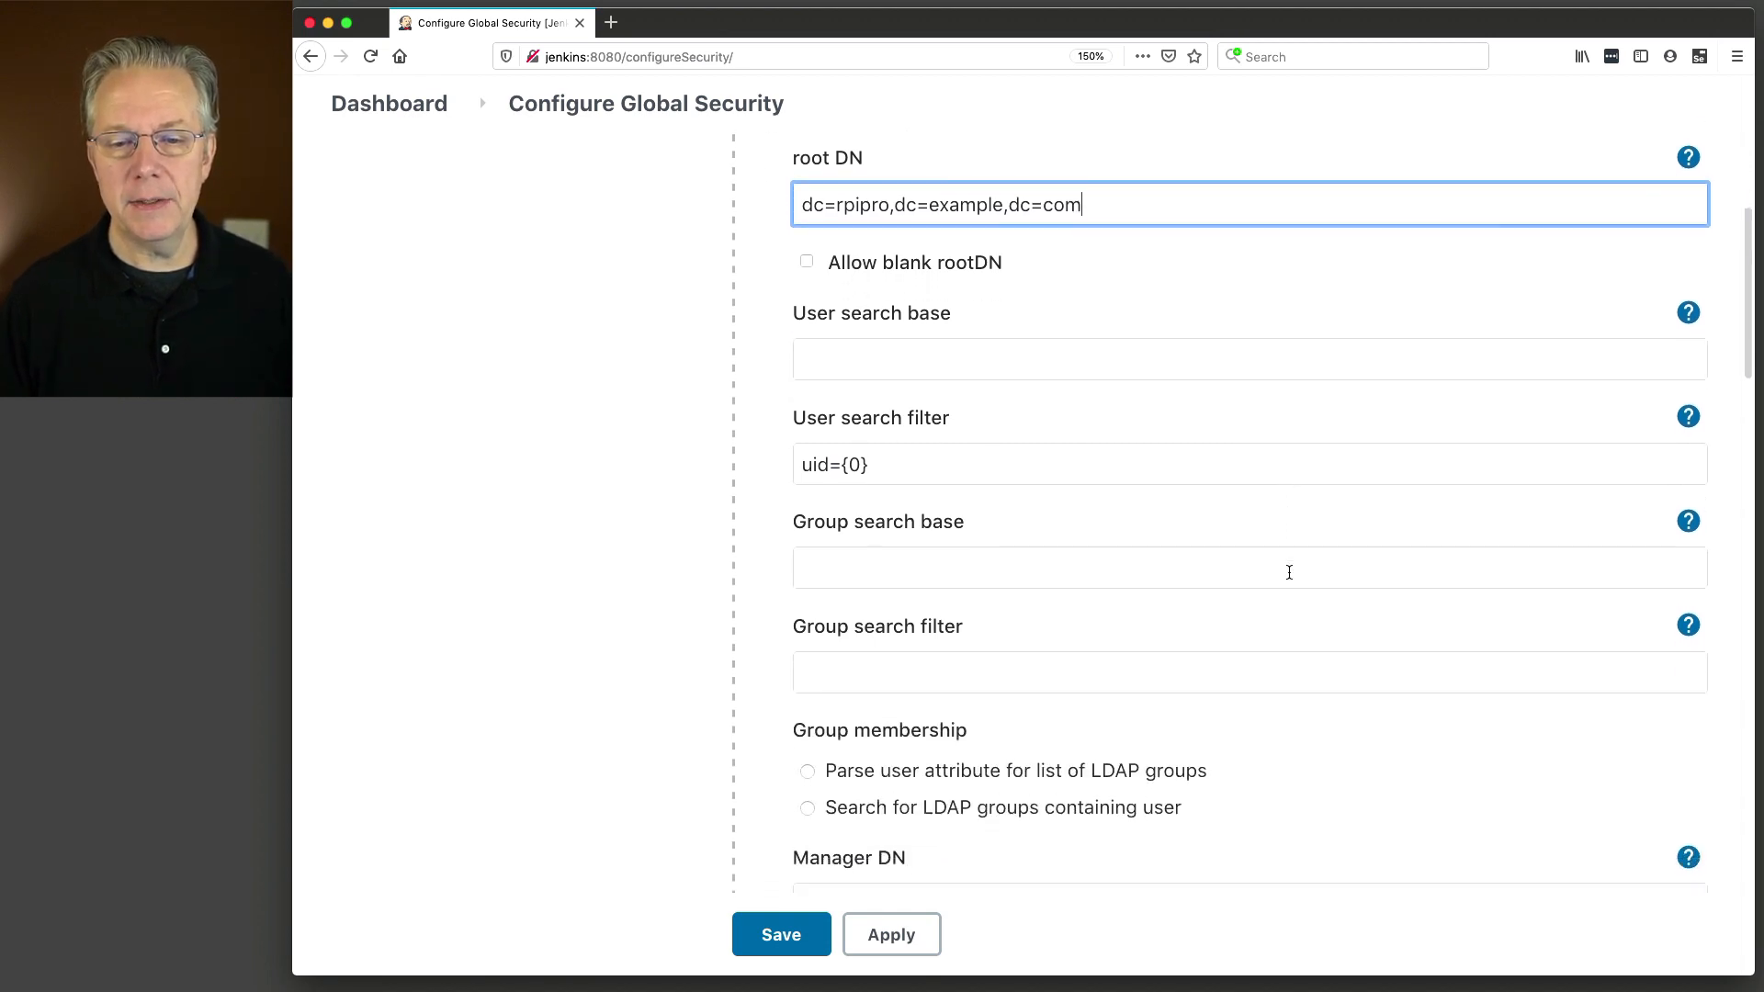
{"action": "scroll", "coordinate": [1288, 573], "scroll_direction": "down", "scroll_amount": 9}
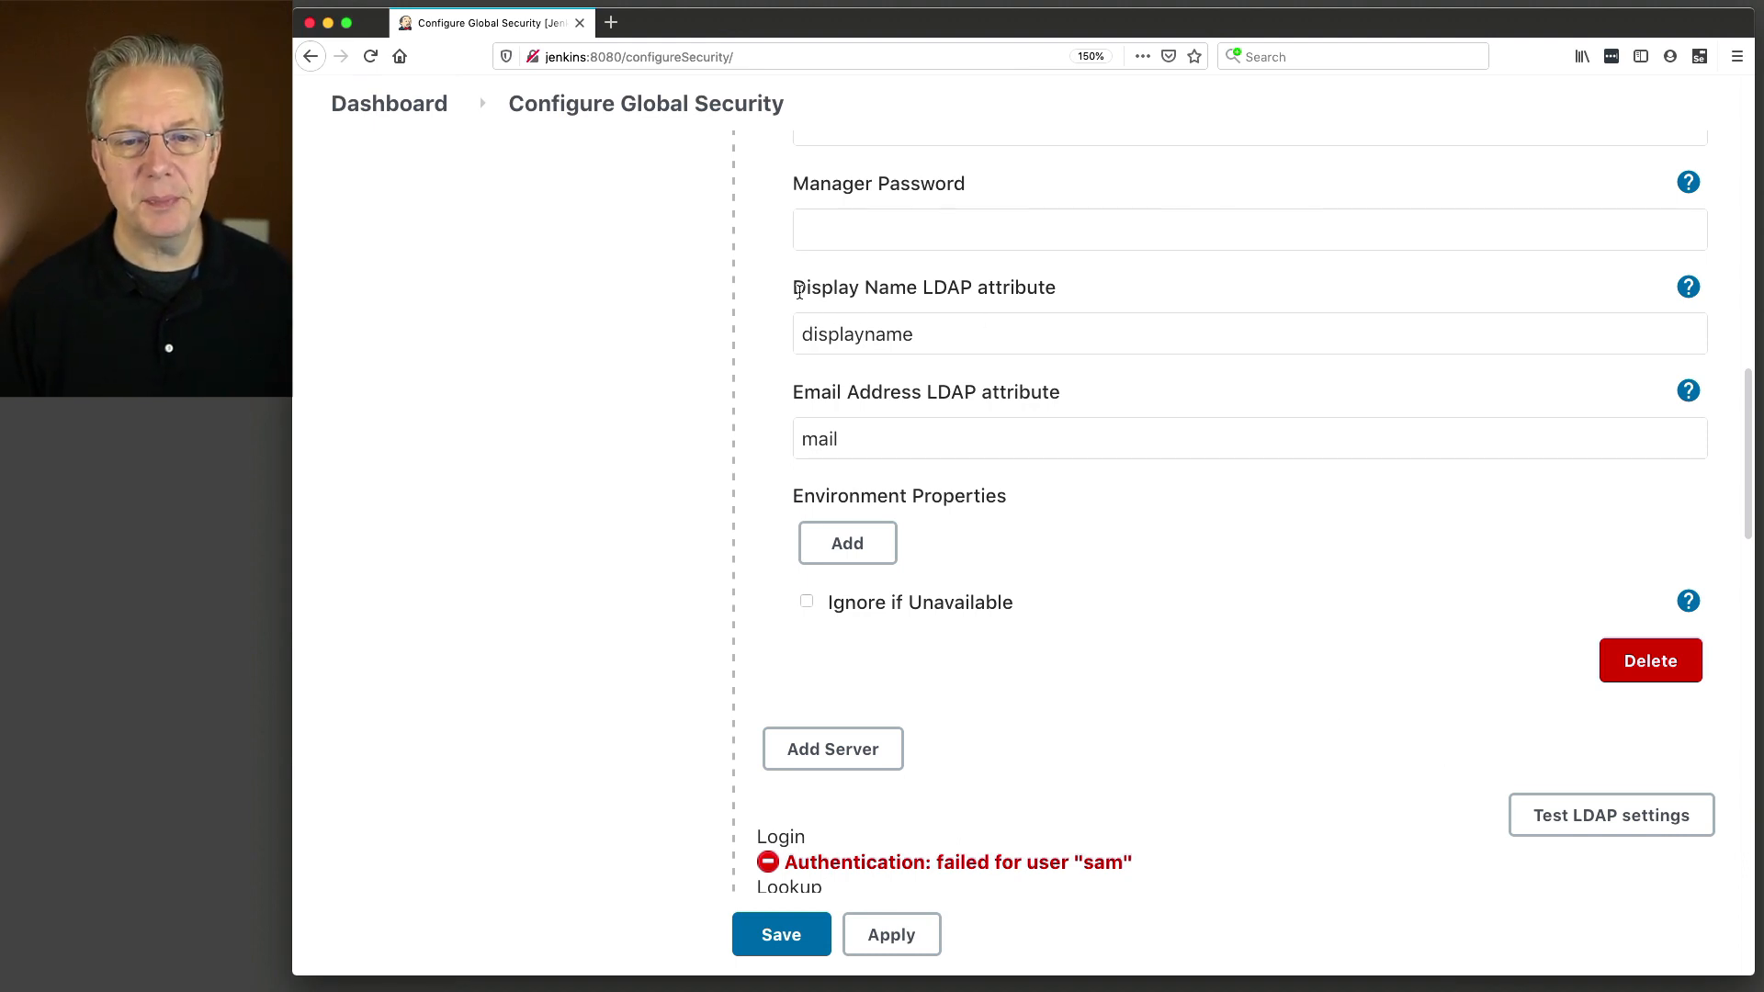
Inspect the Display Name (displayname) and Email Address (mail) LDAP attribute fields.
{"action": "left_click_drag", "start_coordinate": [793, 293], "coordinate": [938, 296]}
{"action": "left_click_drag", "start_coordinate": [796, 394], "coordinate": [942, 386]}
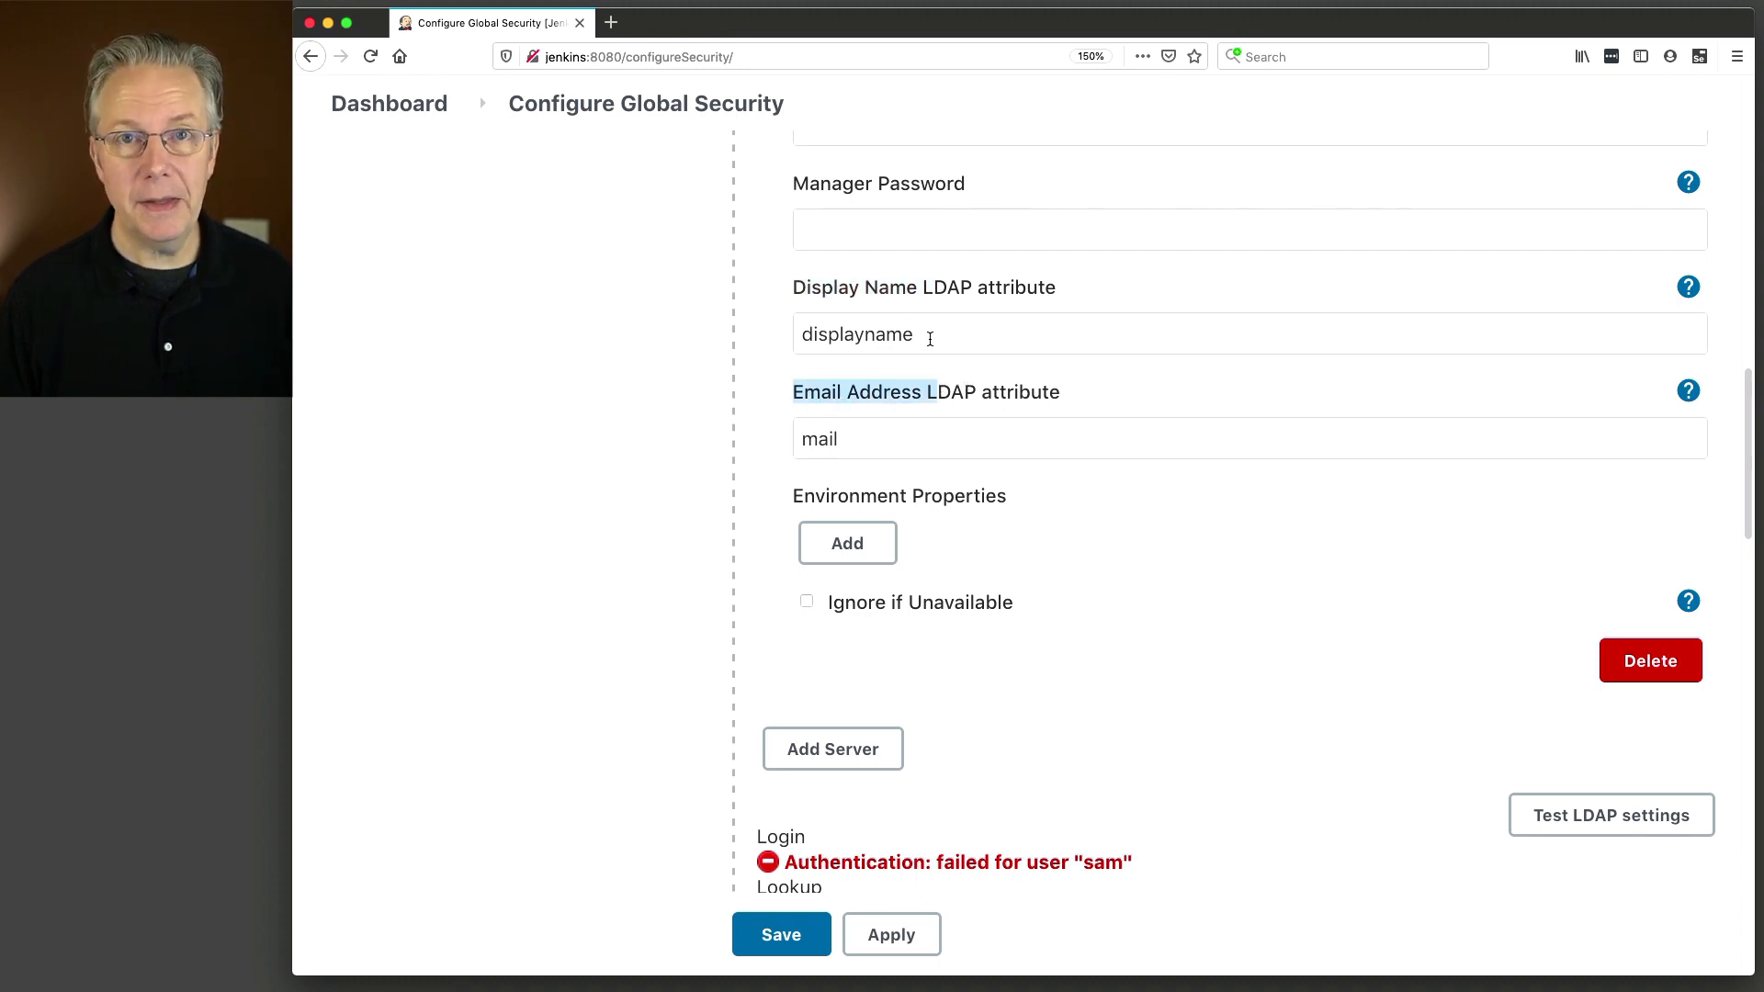
{"action": "left_click_drag", "start_coordinate": [929, 339], "coordinate": [787, 328]}
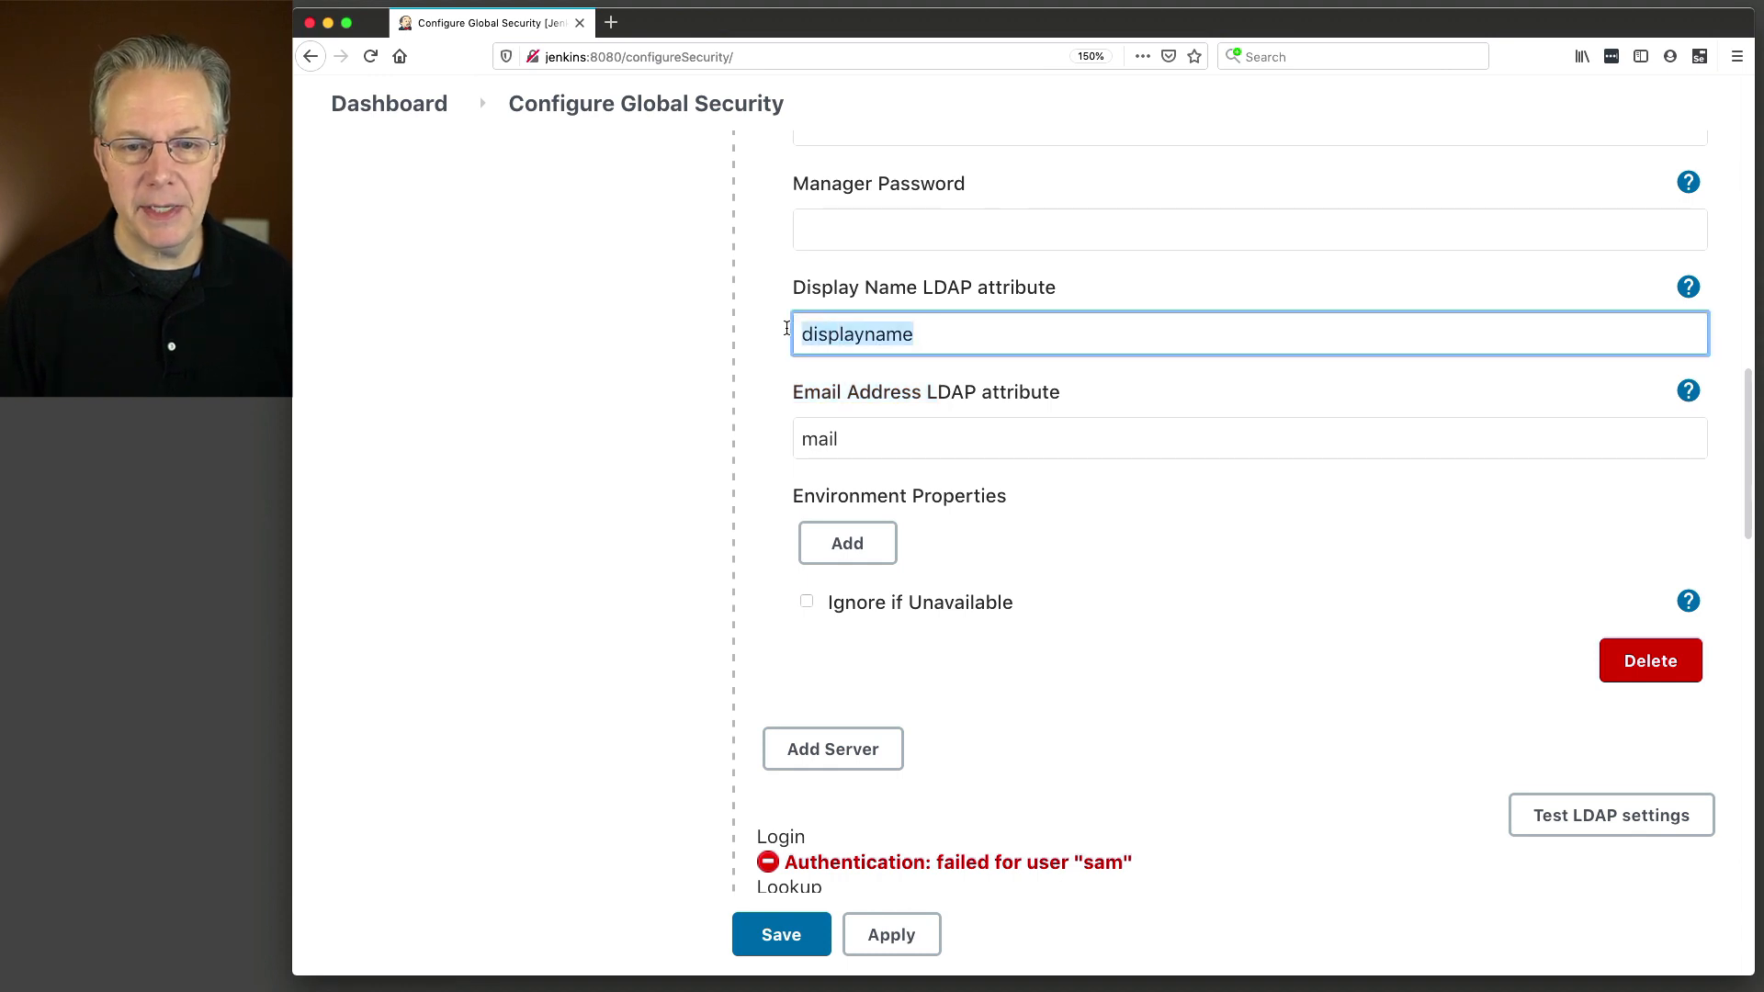
{"action": "left_click_drag", "start_coordinate": [879, 440], "coordinate": [783, 424]}
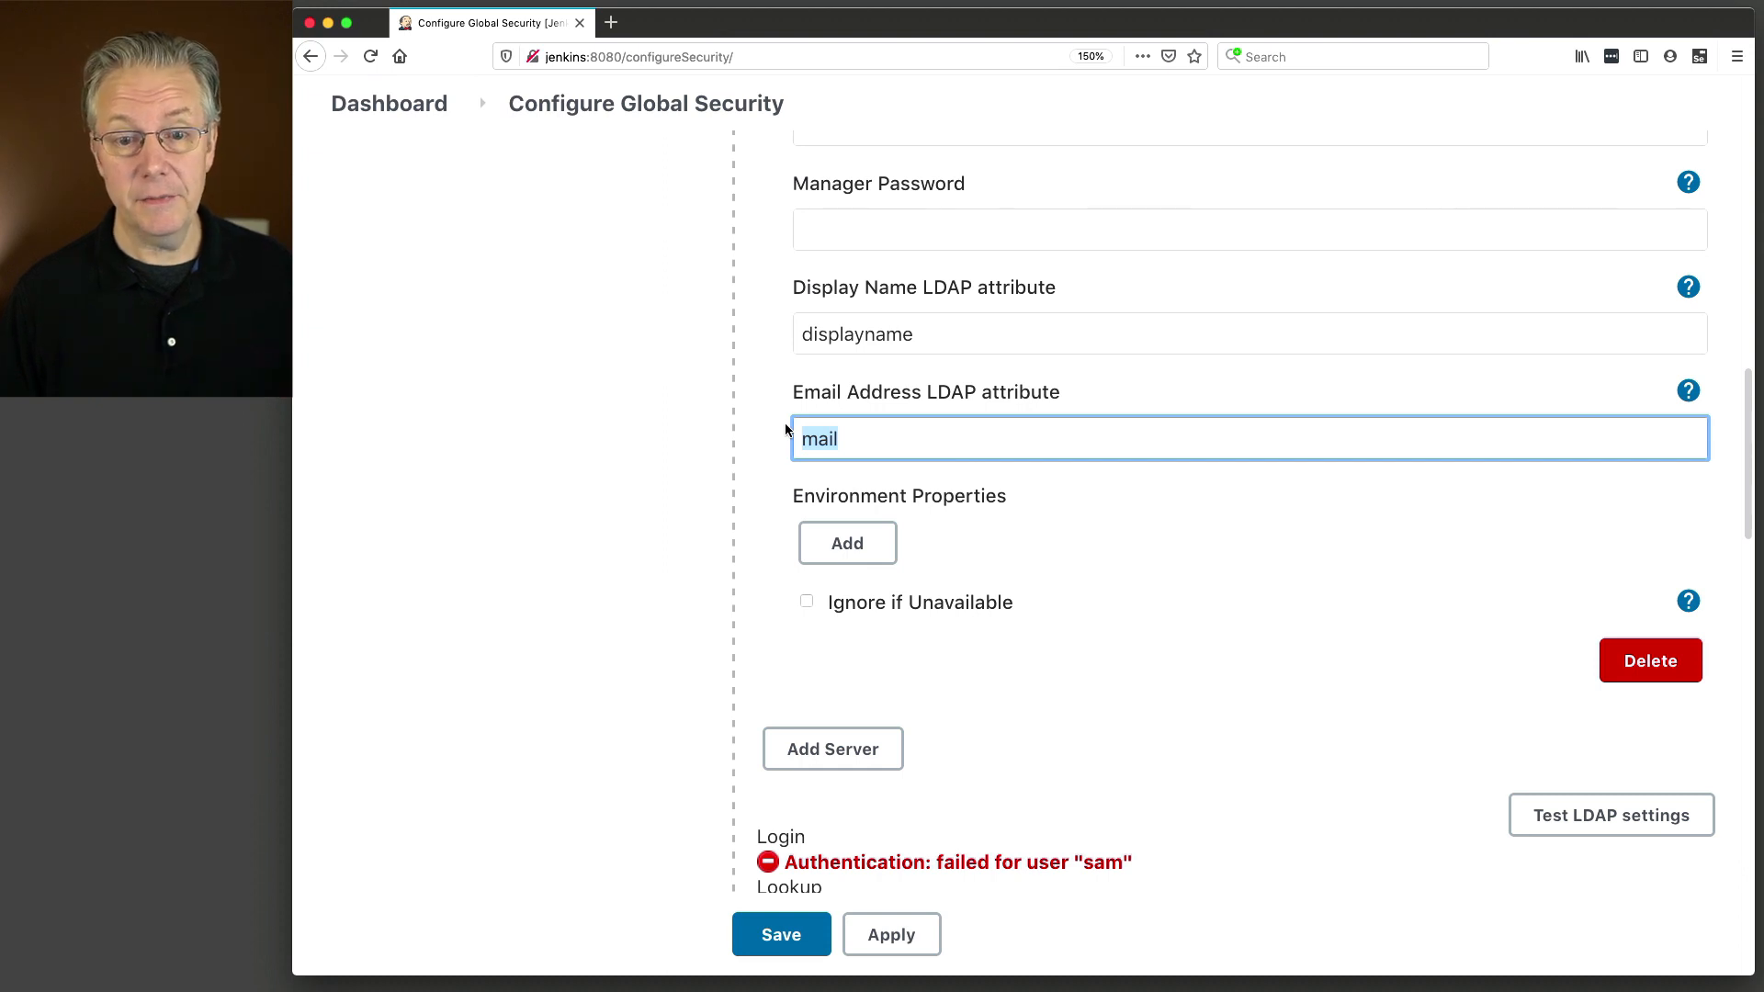
{"action": "left_click_drag", "start_coordinate": [917, 336], "coordinate": [799, 335]}
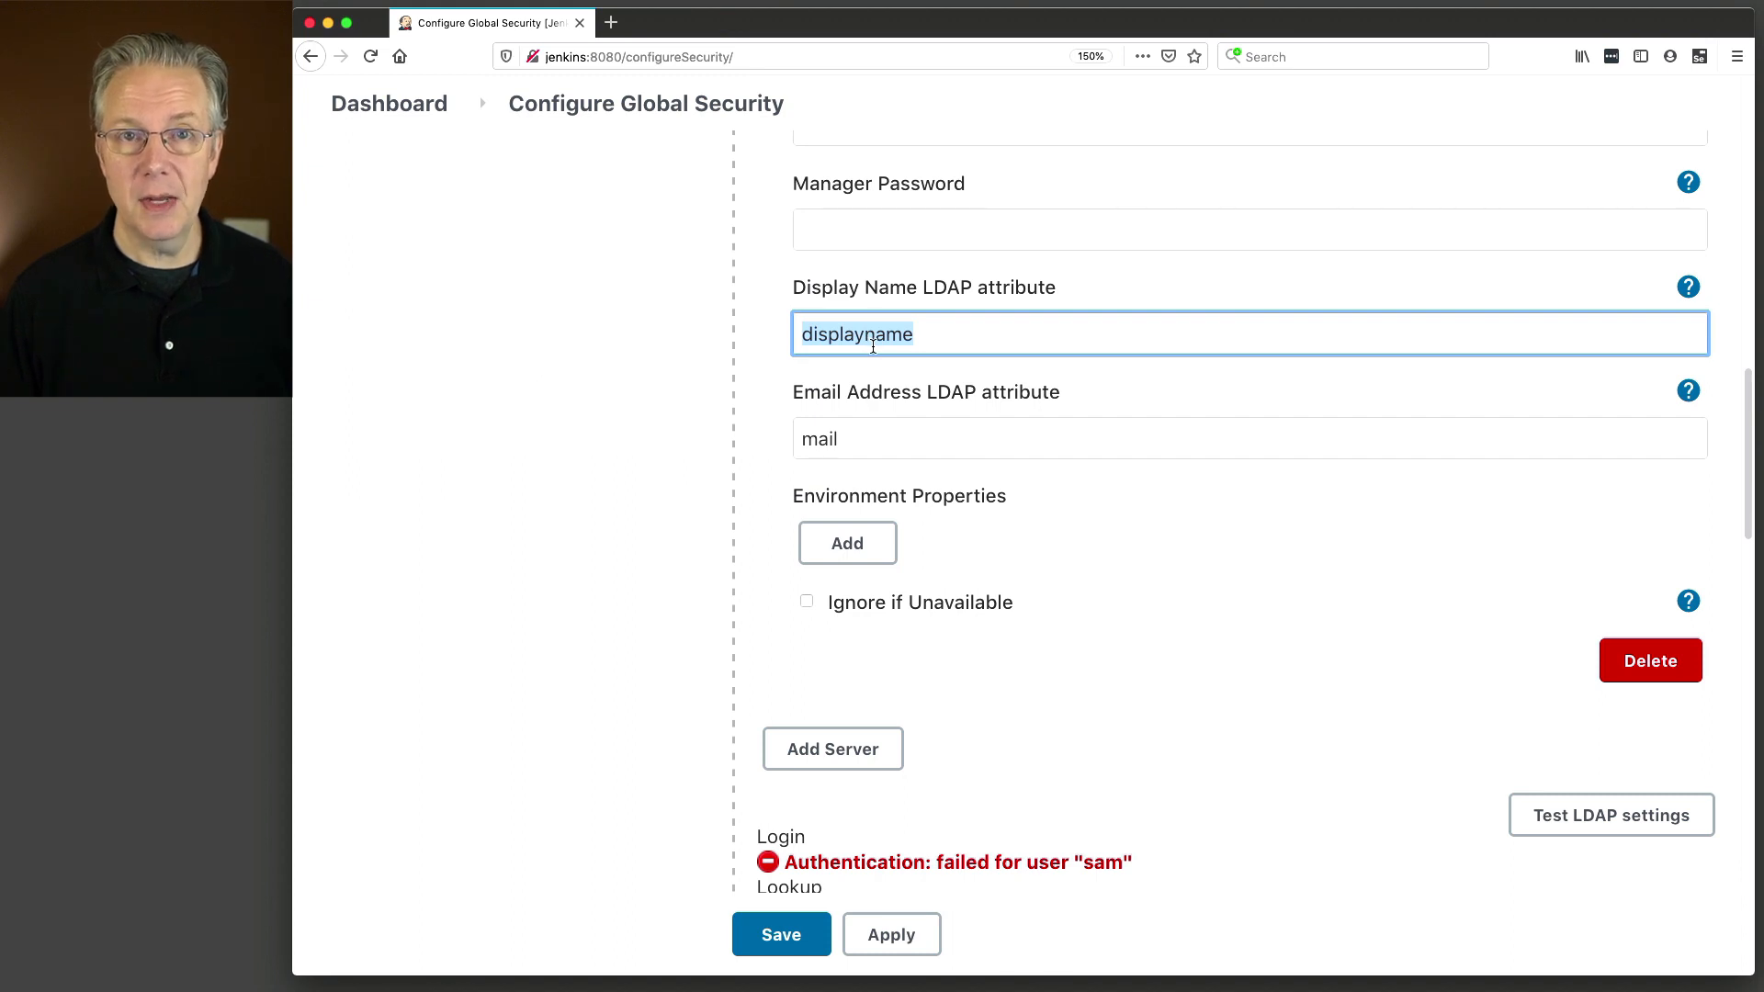
{"action": "left_click", "coordinate": [977, 336]}
{"action": "left_click_drag", "start_coordinate": [977, 336], "coordinate": [793, 325]}
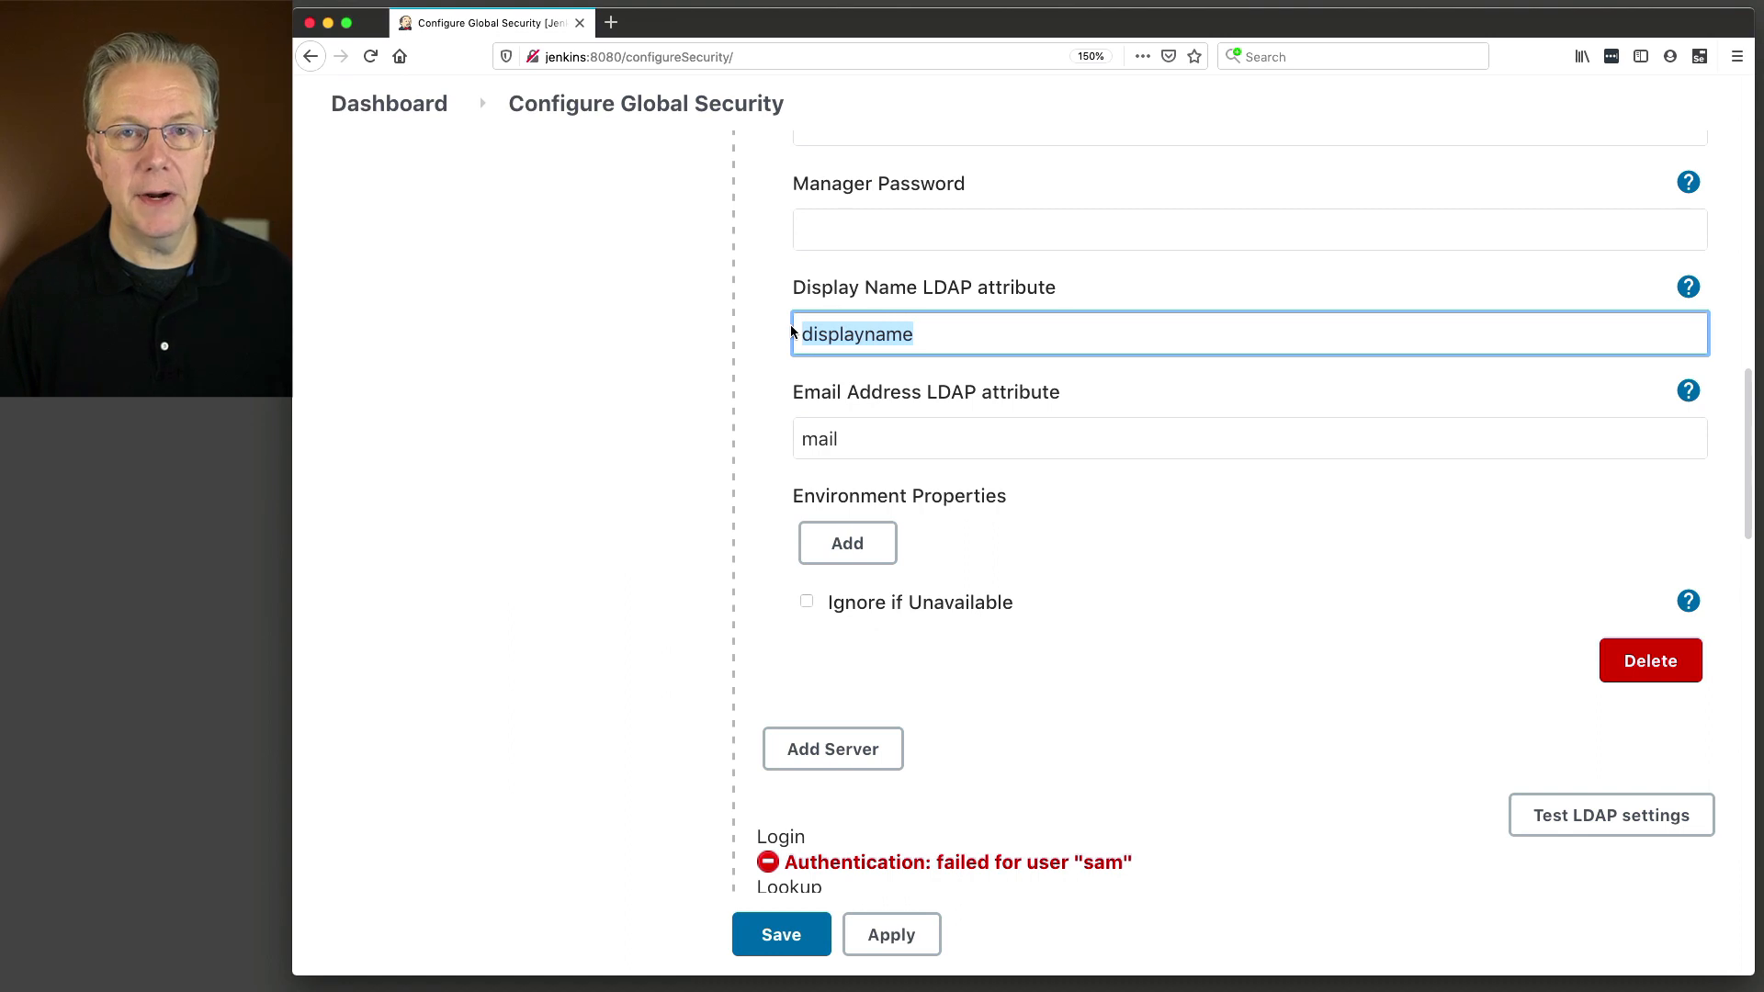
Try changing the Display Name attribute to displayName, then revert it to displayname.
{"action": "left_click", "coordinate": [888, 336]}
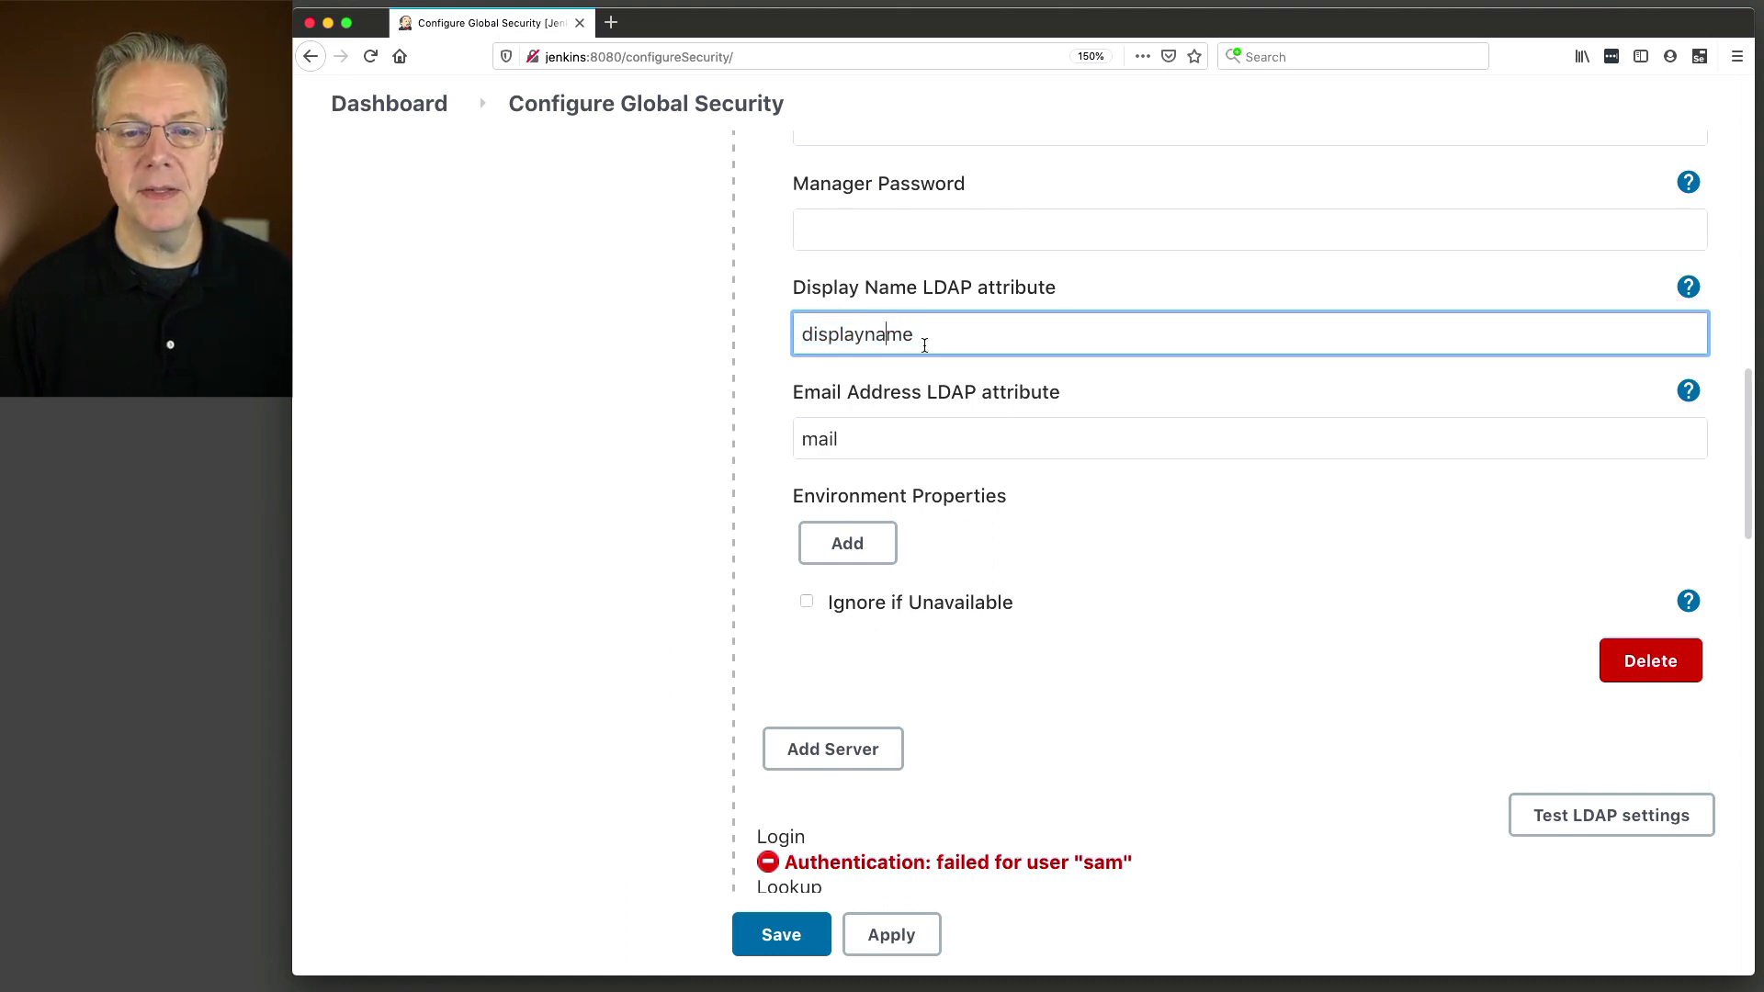
{"action": "key", "text": "Left"}
{"action": "key", "text": "shift+Left"}
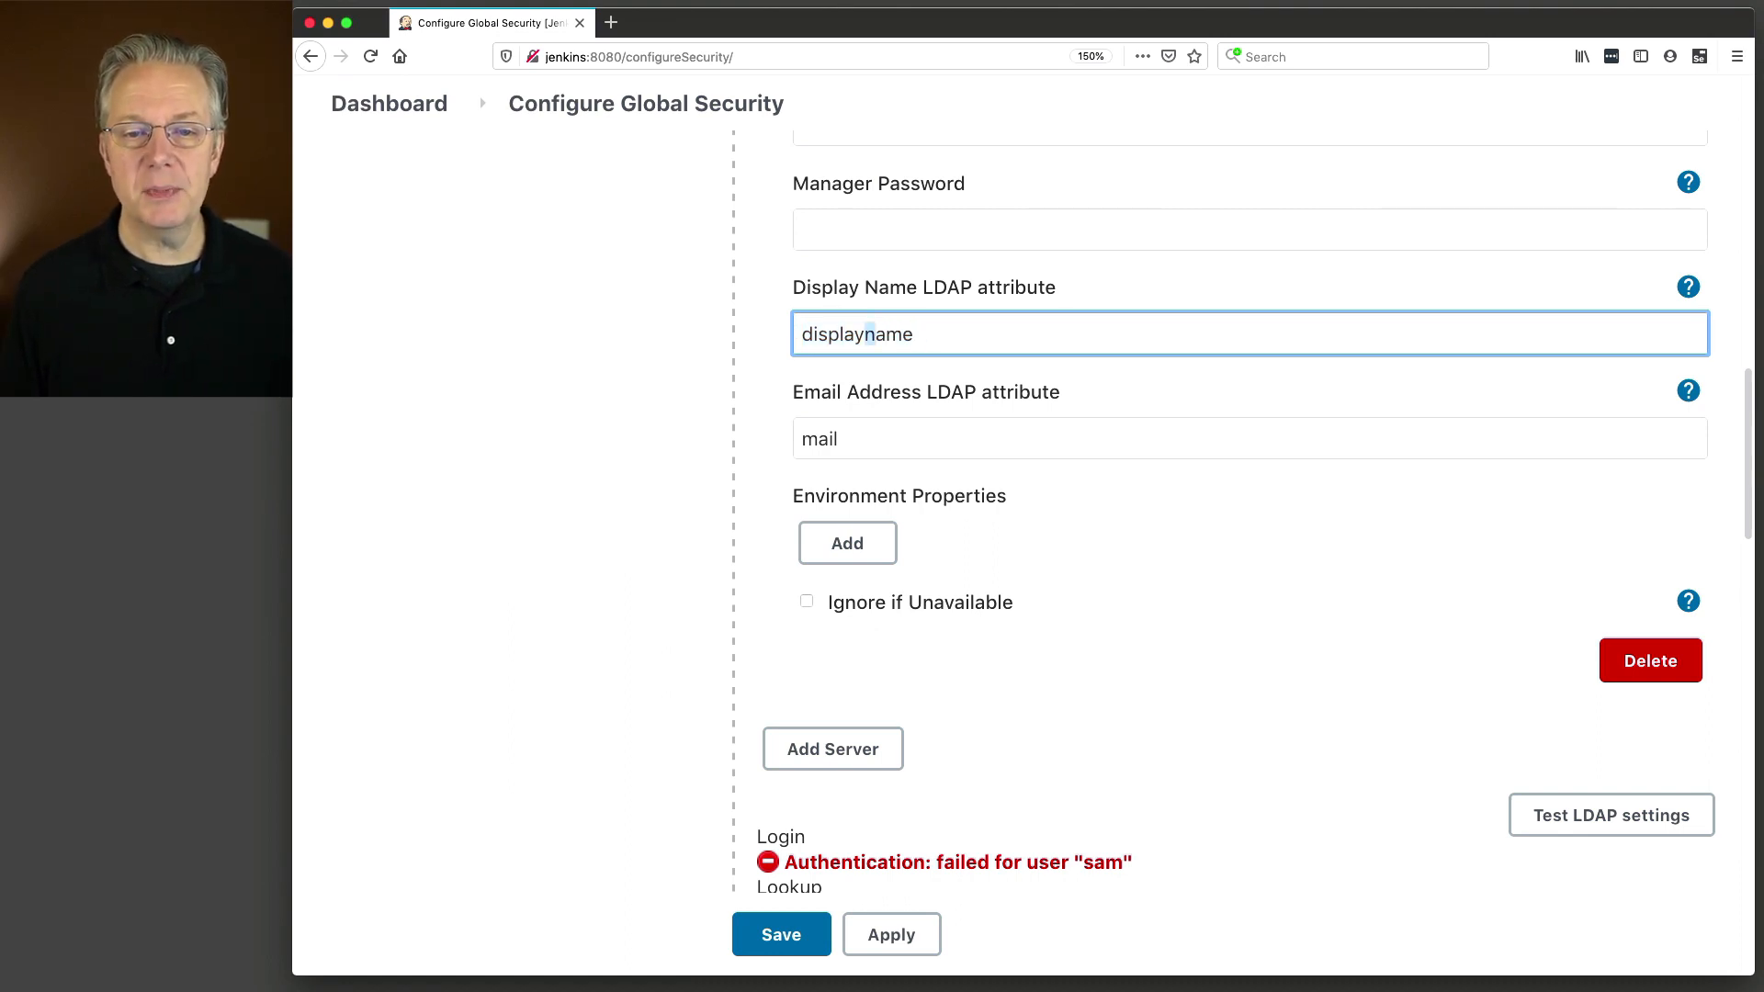
{"action": "type", "text": "N"}
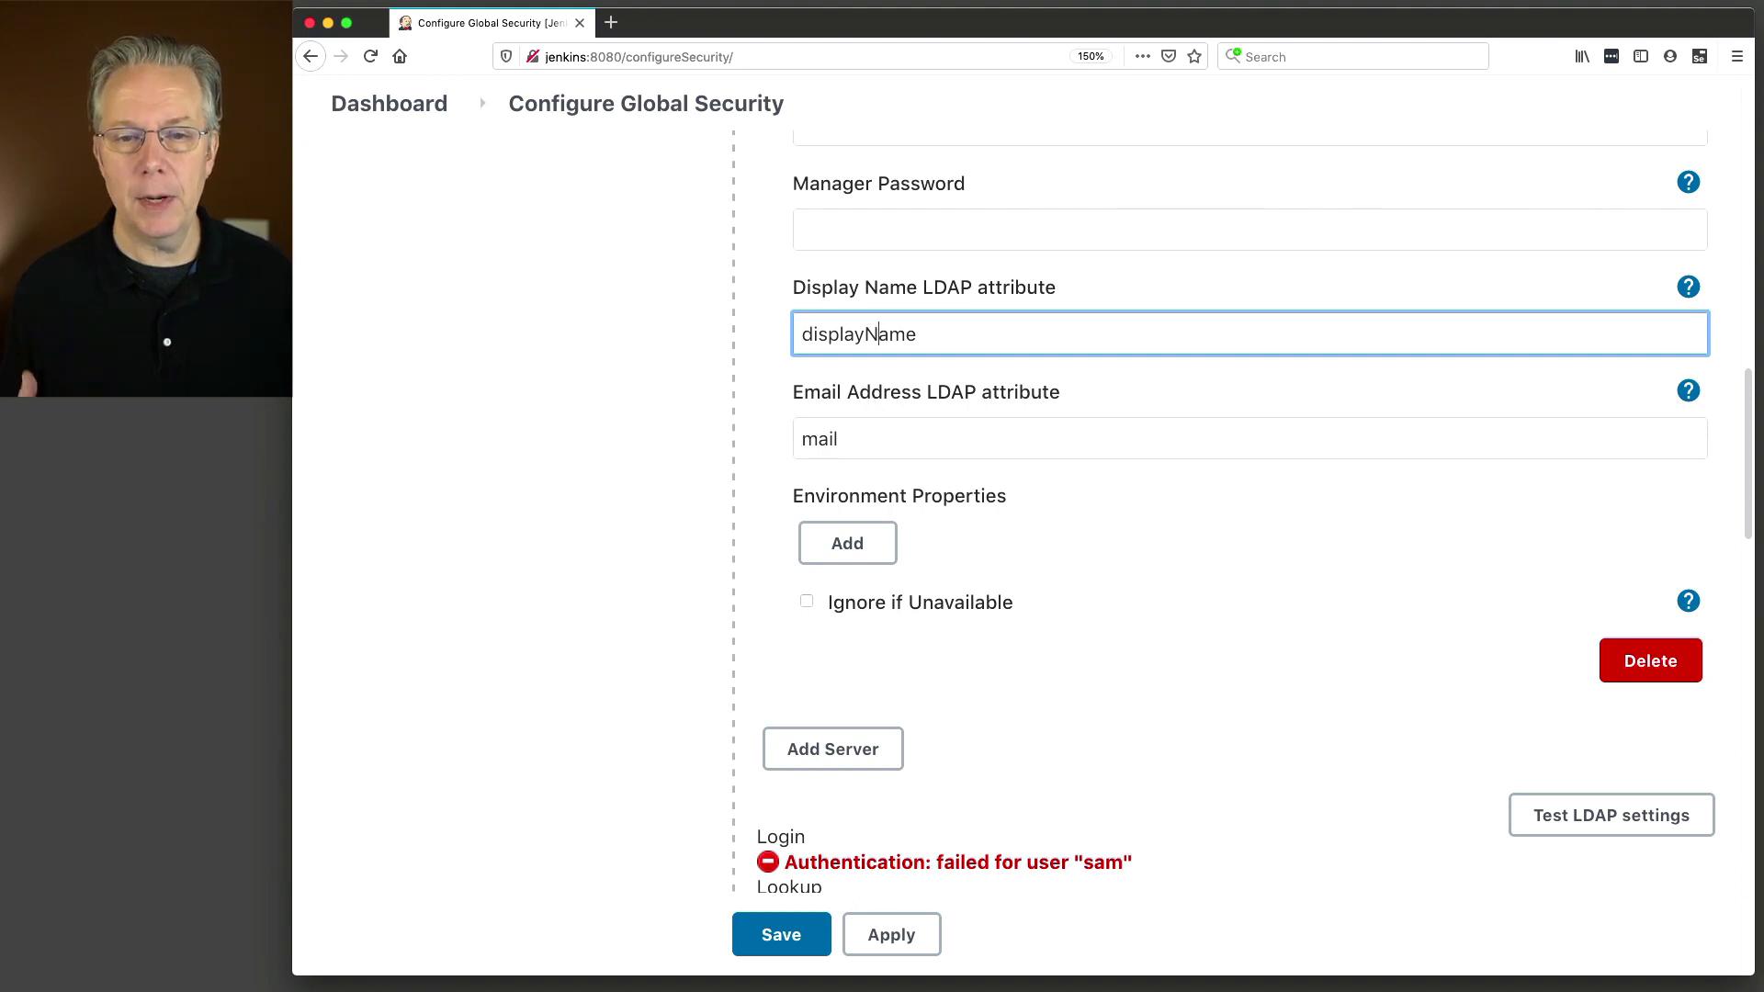
{"action": "type", "text": "n"}
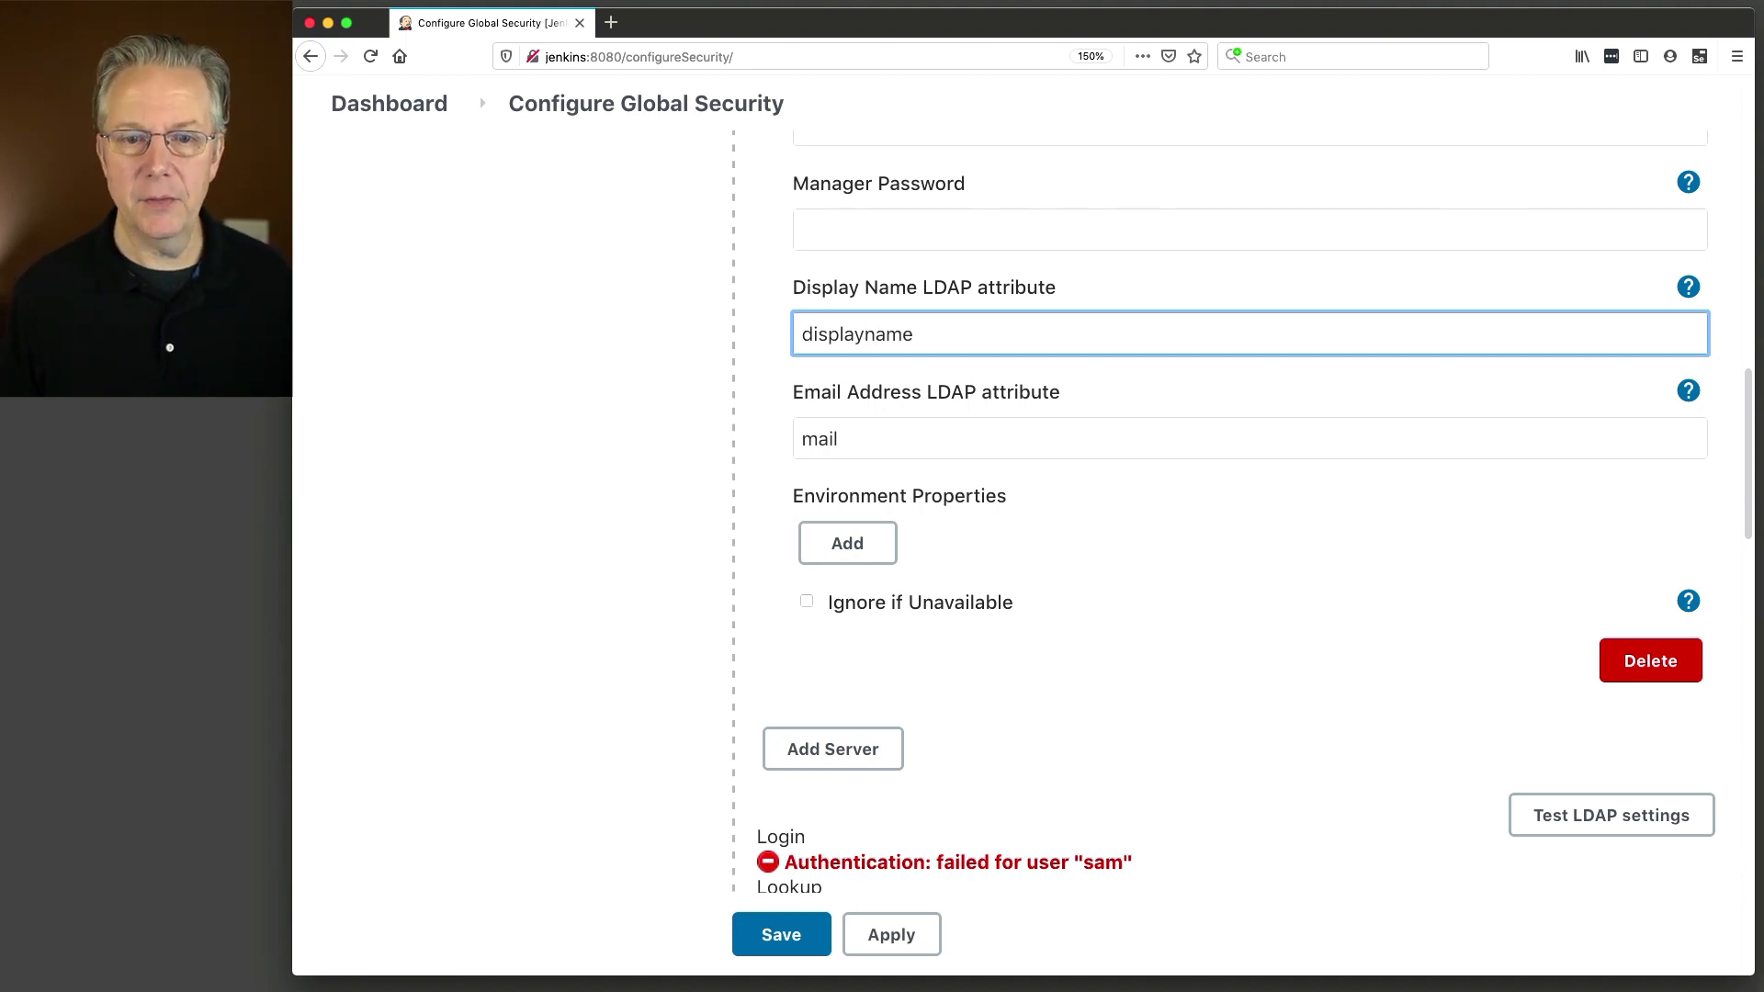
{"action": "double_click", "coordinate": [899, 332]}
{"action": "double_click", "coordinate": [828, 442]}
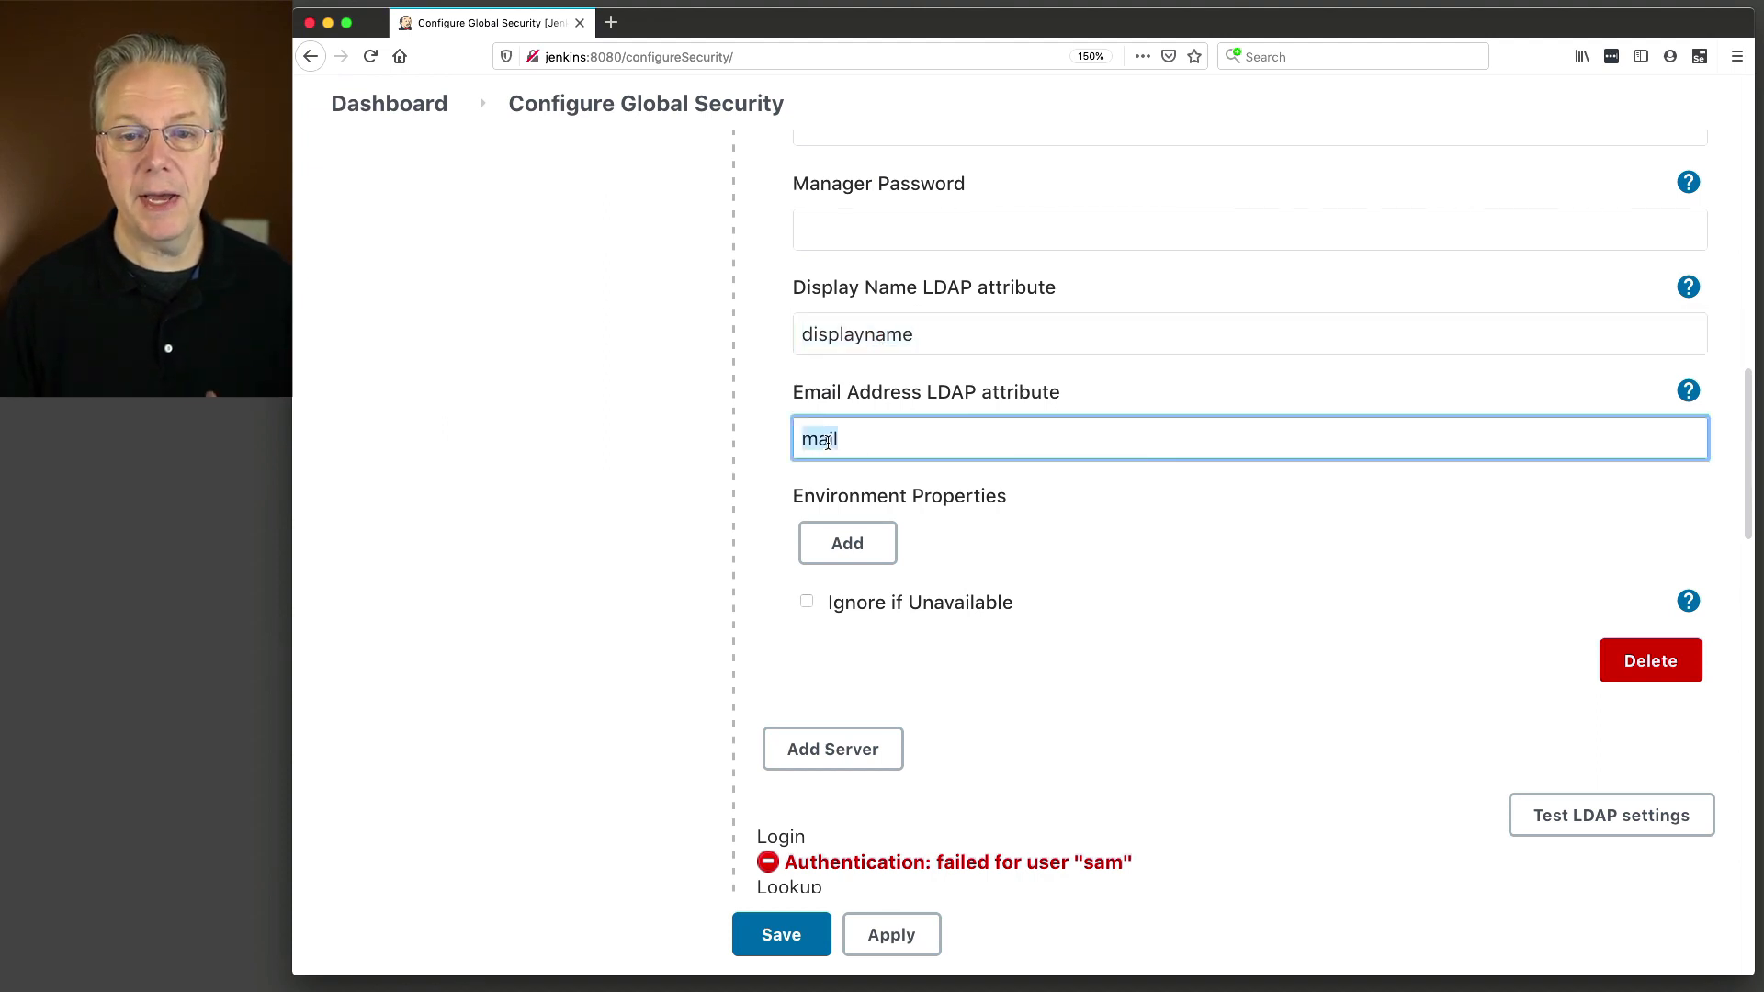
{"action": "scroll", "coordinate": [1100, 574], "scroll_direction": "up", "scroll_amount": 1}
{"action": "scroll", "coordinate": [1103, 577], "scroll_direction": "up", "scroll_amount": 1}
{"action": "scroll", "coordinate": [1406, 772], "scroll_direction": "down", "scroll_amount": 1}
Rerun the LDAP settings test with the test user's username and password.
{"action": "left_click", "coordinate": [1583, 862]}
{"action": "key", "text": "Tab"}
{"action": "key", "text": "Tab"}
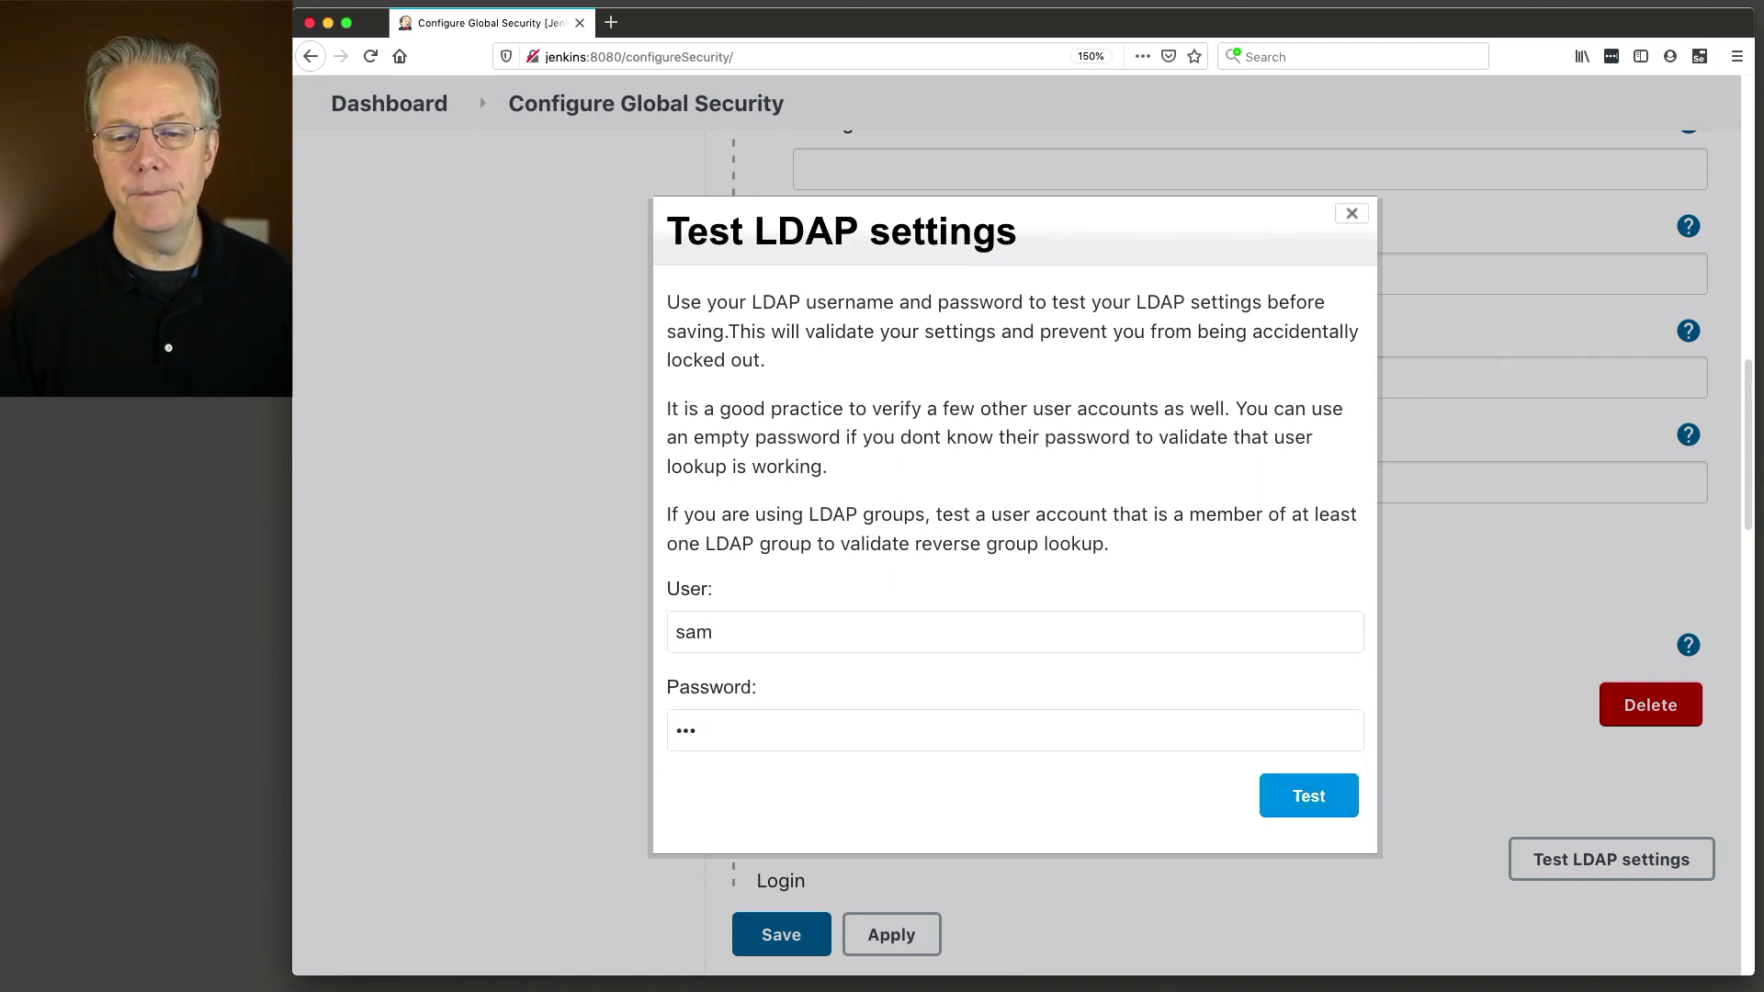
{"action": "left_click", "coordinate": [1314, 798]}
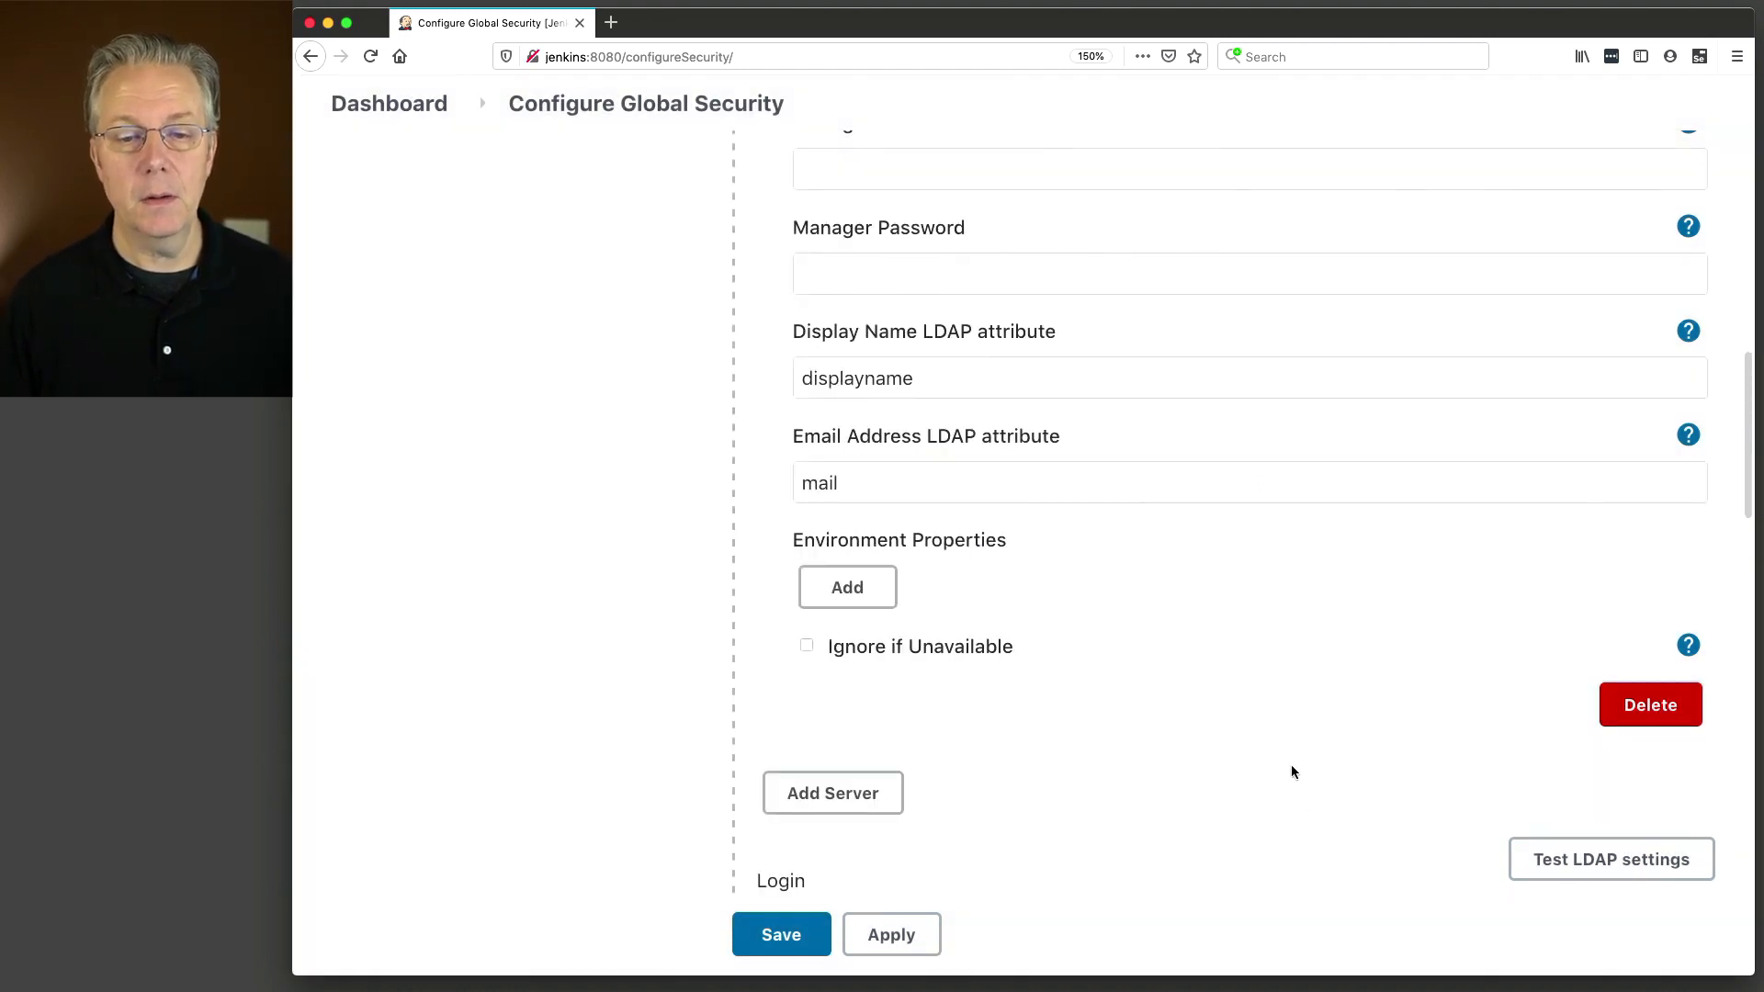
Review the passing results: the user's DN, display name and net-device-users group.
{"action": "scroll", "coordinate": [1287, 763], "scroll_direction": "down", "scroll_amount": 1}
{"action": "scroll", "coordinate": [1268, 751], "scroll_direction": "down", "scroll_amount": 5}
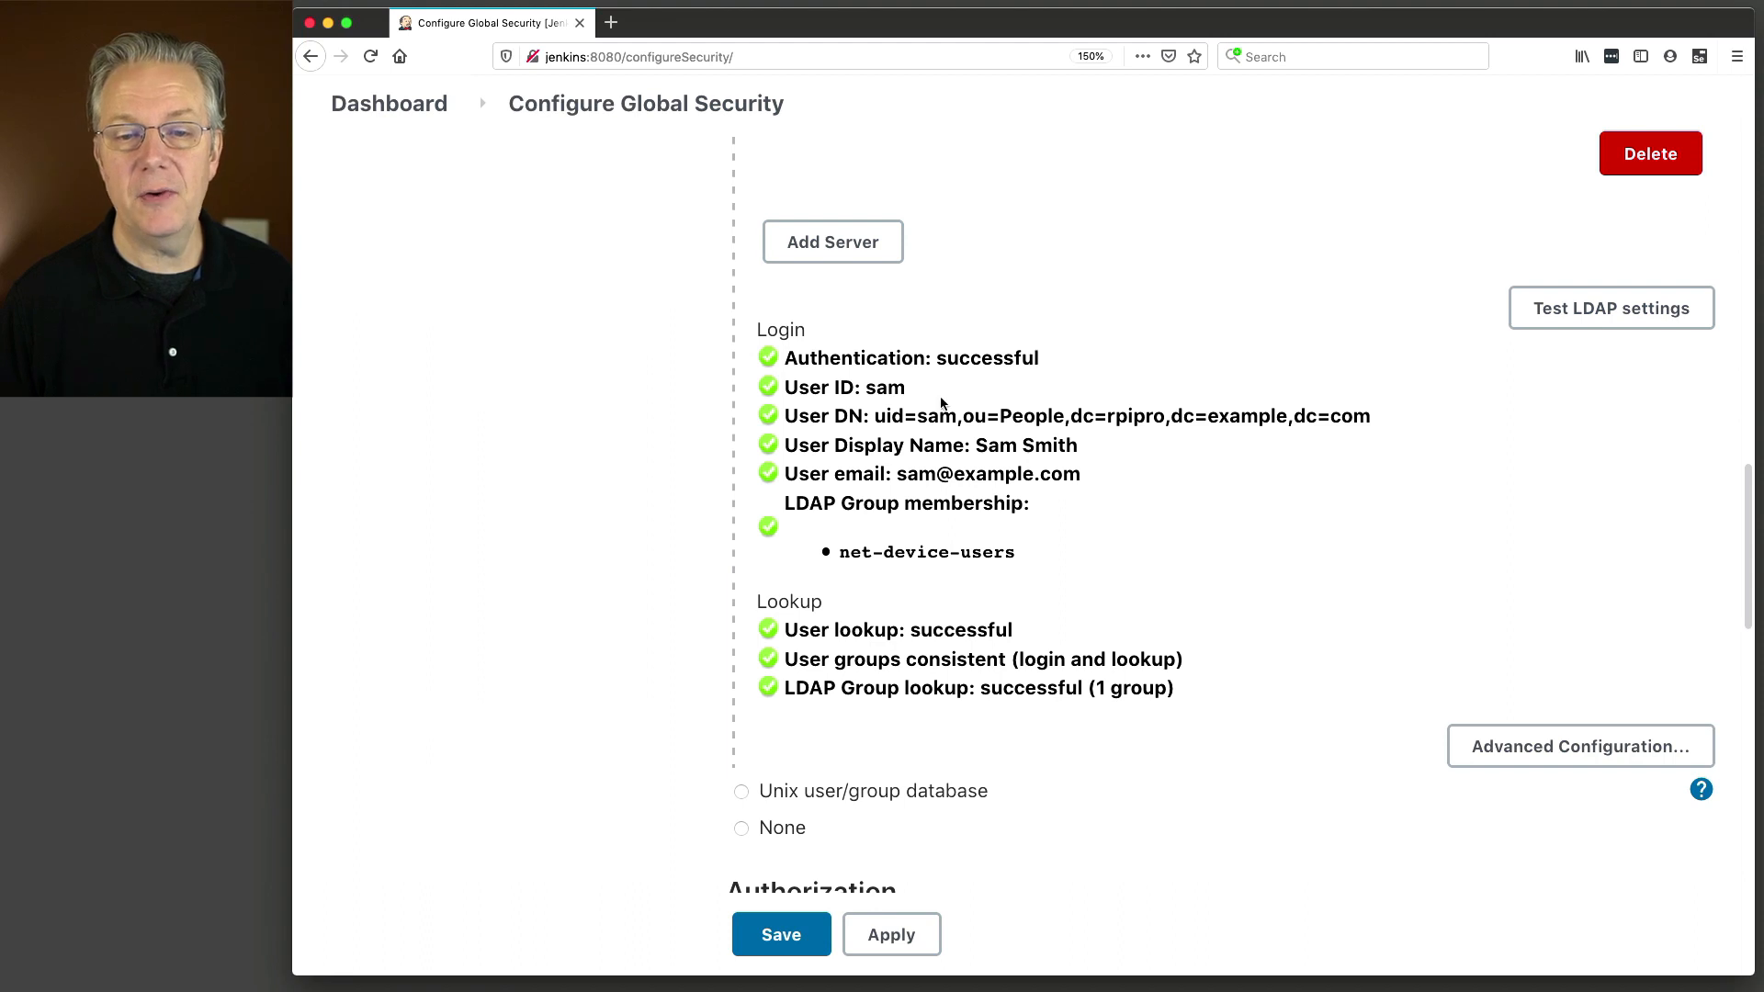
{"action": "left_click_drag", "start_coordinate": [787, 416], "coordinate": [1253, 424]}
{"action": "left_click_drag", "start_coordinate": [875, 458], "coordinate": [1016, 572]}
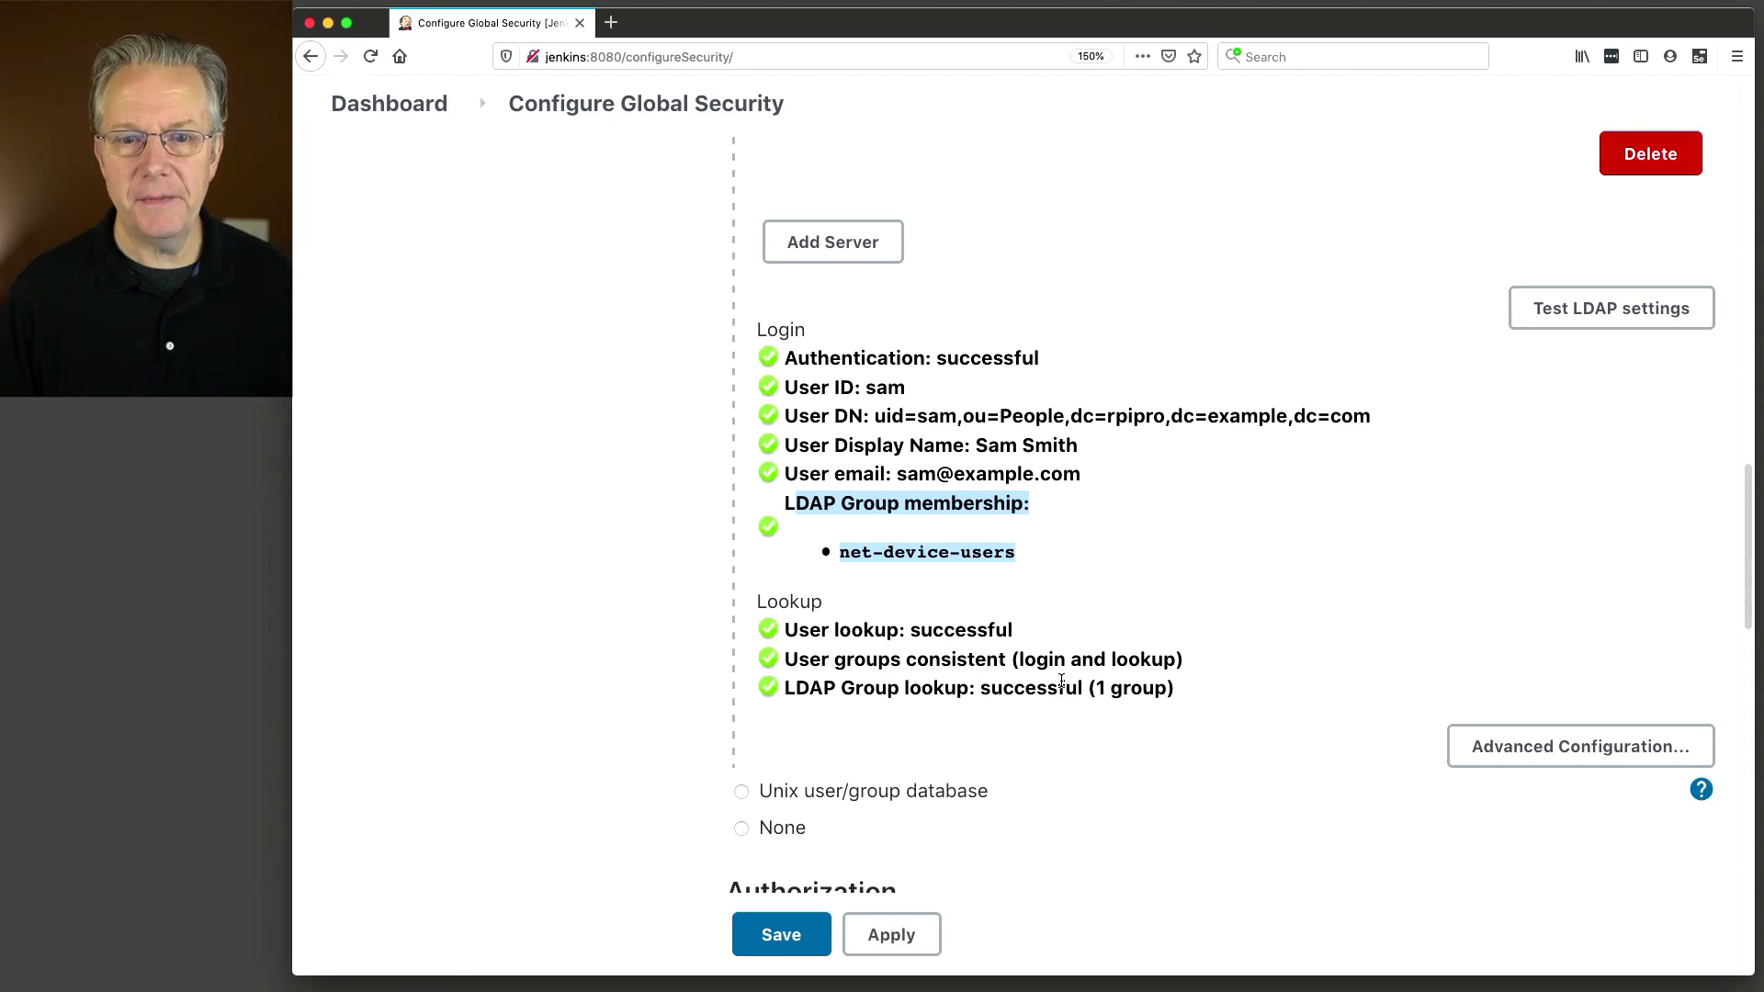
{"action": "scroll", "coordinate": [1061, 682], "scroll_direction": "up", "scroll_amount": 4}
{"action": "scroll", "coordinate": [1060, 685], "scroll_direction": "up", "scroll_amount": 20}
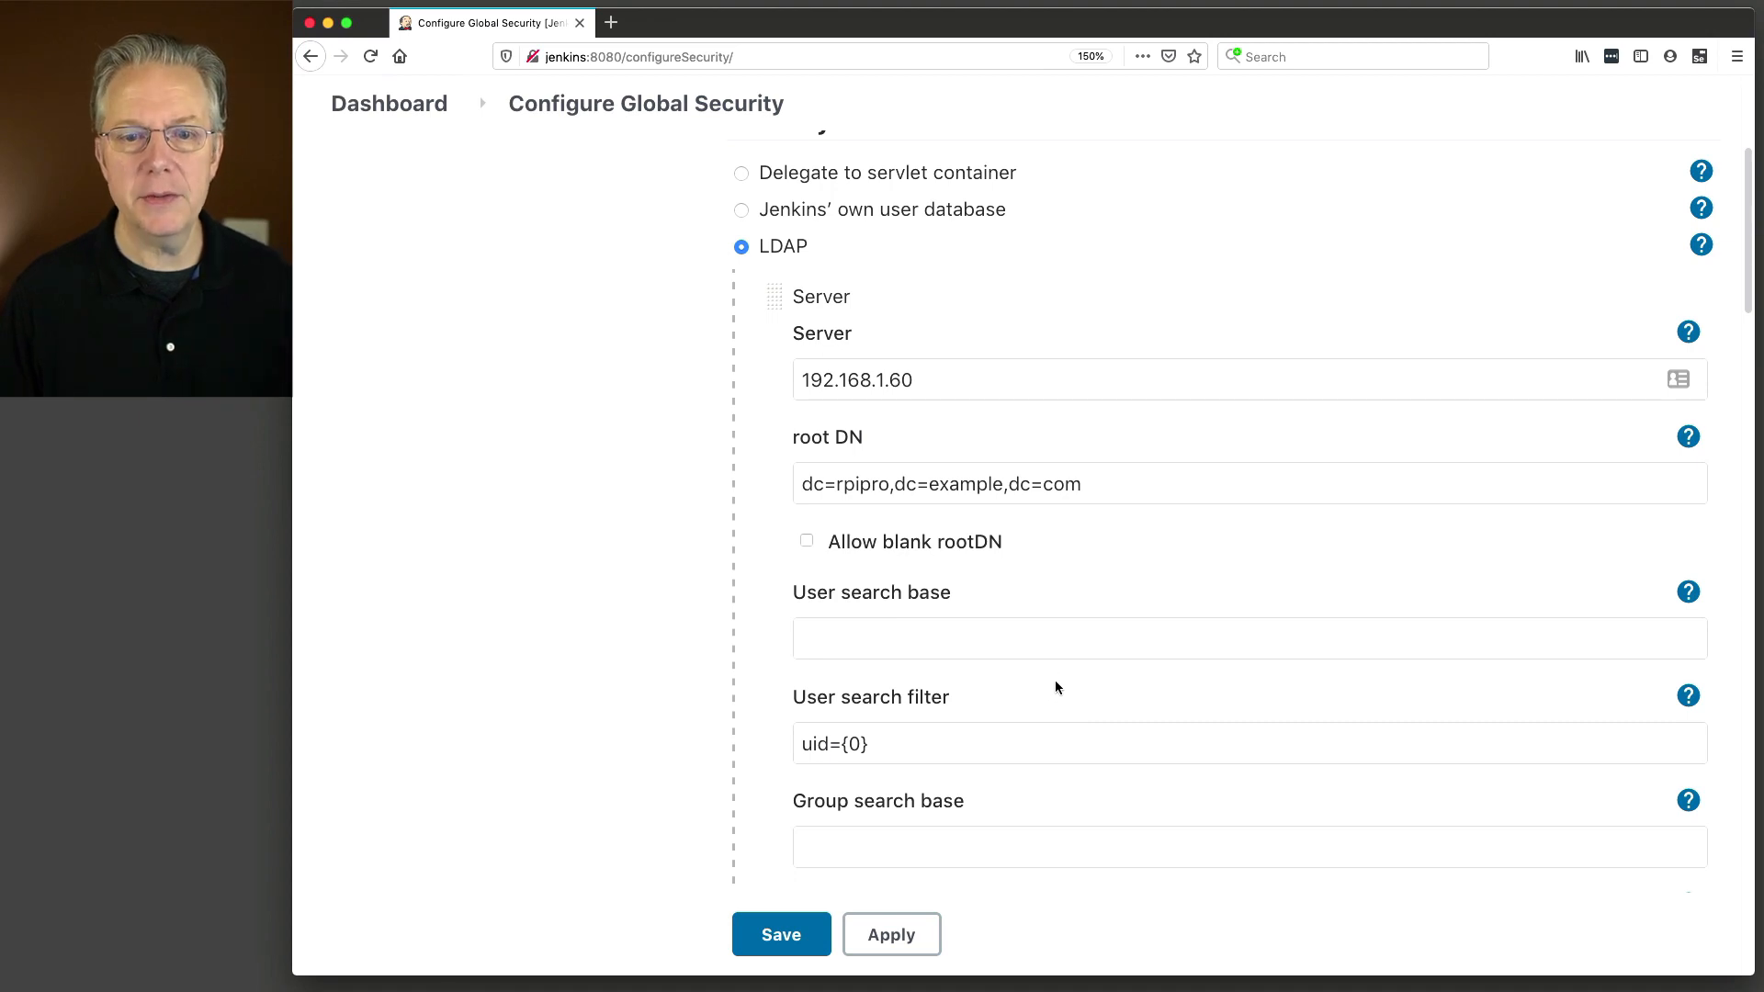
{"action": "left_click", "coordinate": [939, 381]}
{"action": "left_click_drag", "start_coordinate": [938, 380], "coordinate": [778, 381]}
{"action": "left_click_drag", "start_coordinate": [1112, 488], "coordinate": [754, 476]}
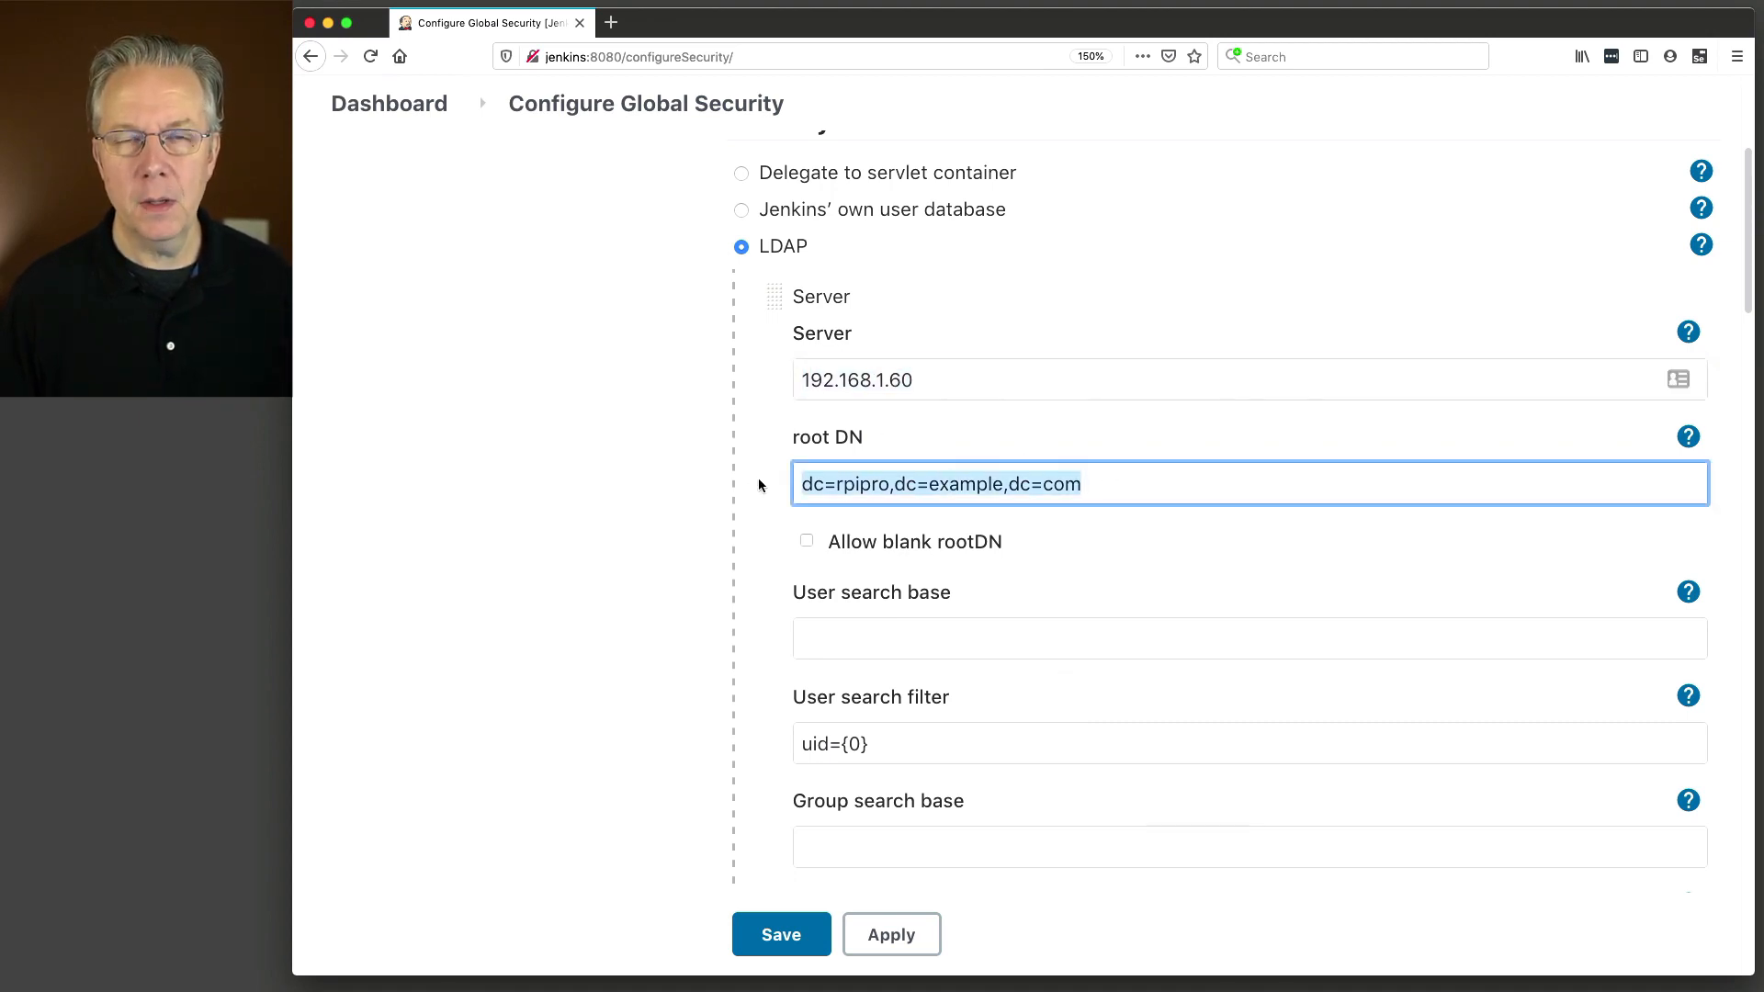
{"action": "scroll", "coordinate": [759, 476], "scroll_direction": "up", "scroll_amount": 1}
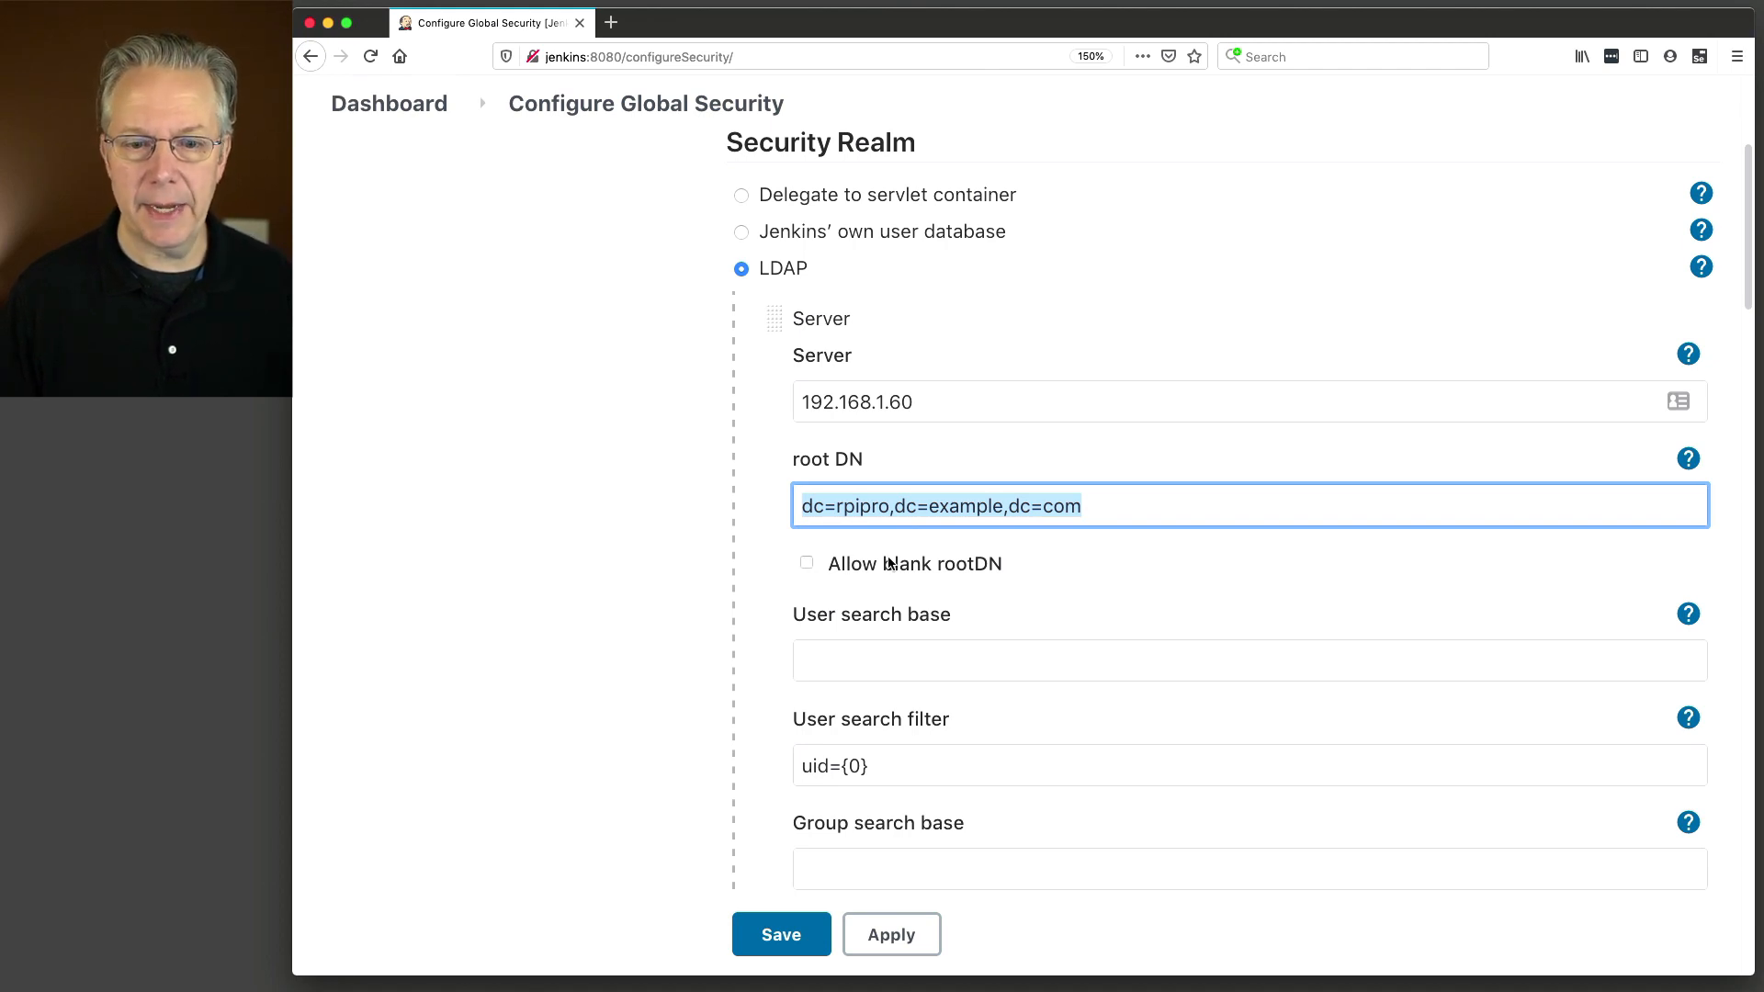
{"action": "scroll", "coordinate": [845, 555], "scroll_direction": "down", "scroll_amount": 3}
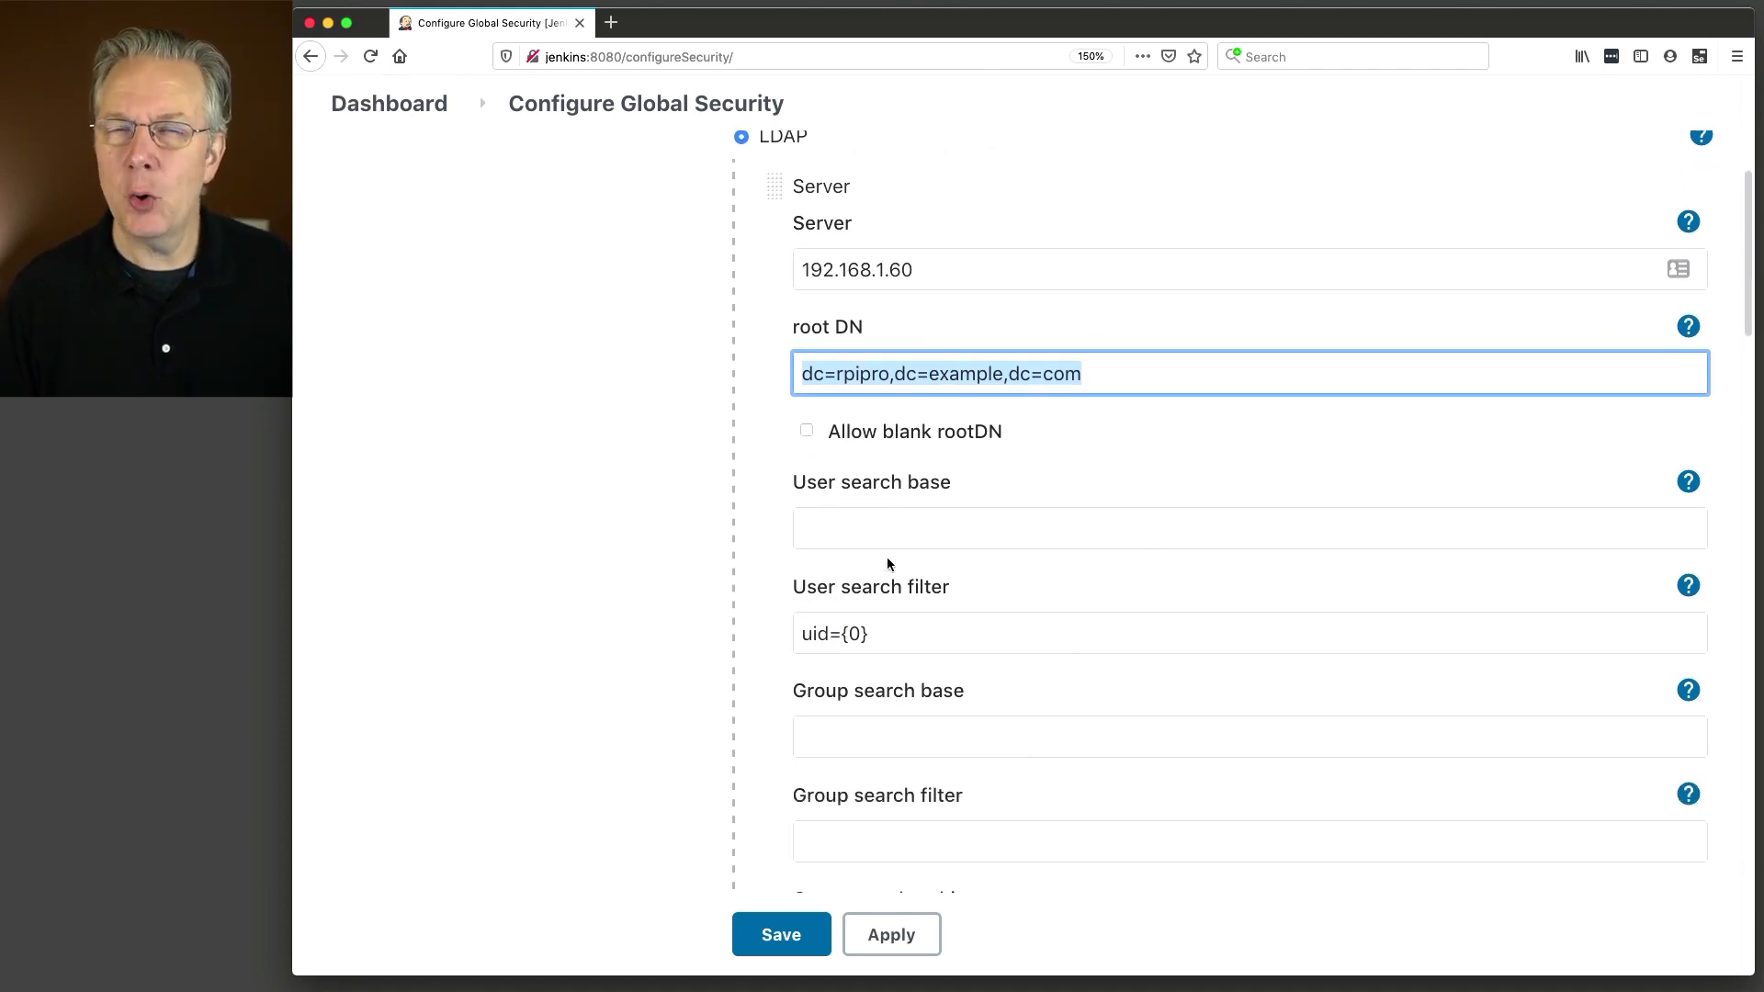
{"action": "scroll", "coordinate": [885, 555], "scroll_direction": "down", "scroll_amount": 5}
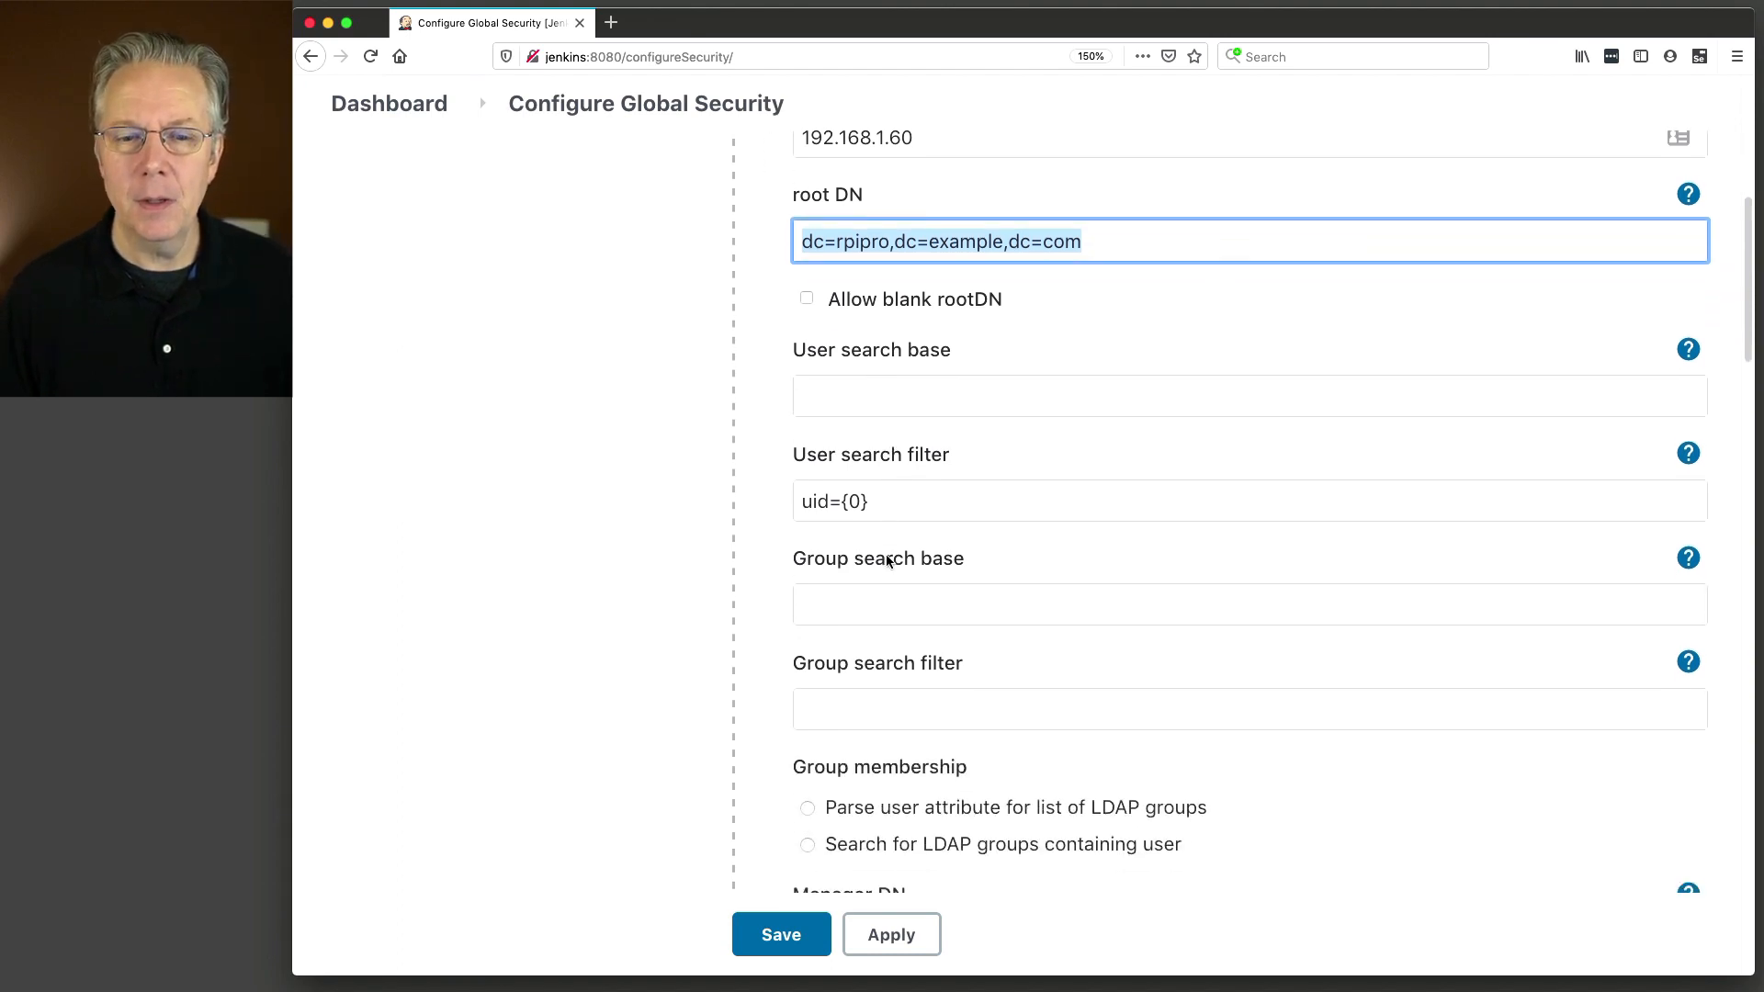
{"action": "scroll", "coordinate": [886, 554], "scroll_direction": "down", "scroll_amount": 5}
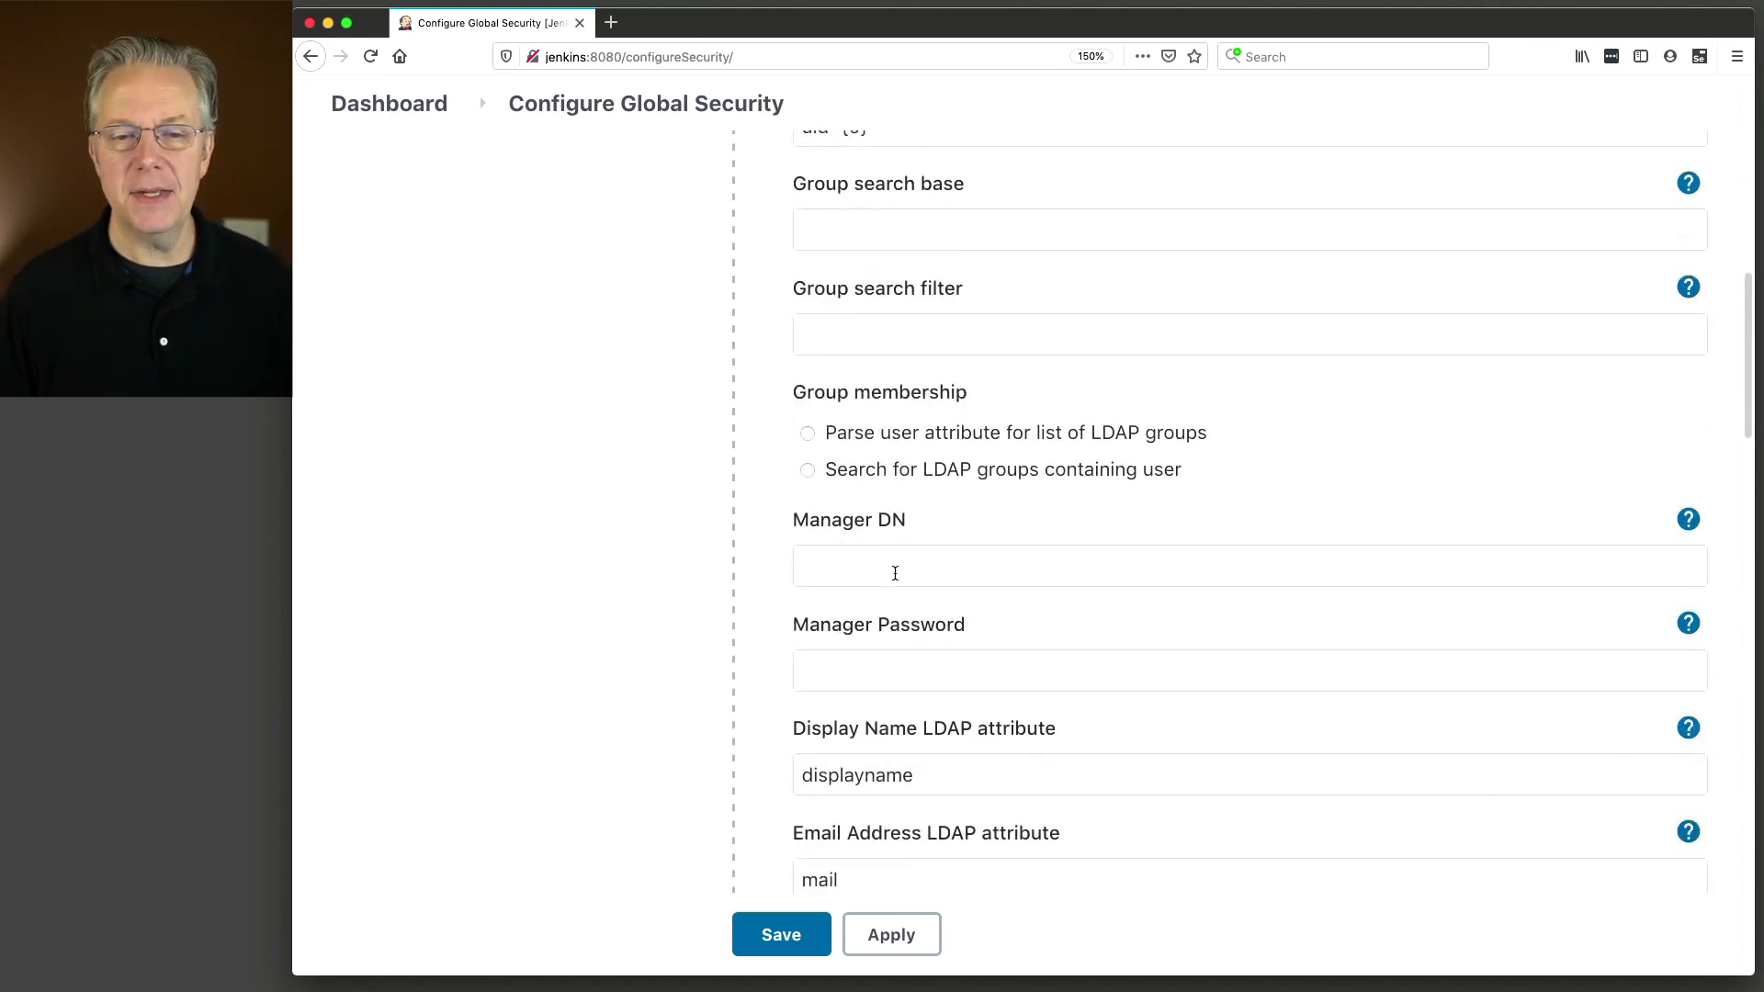
Paste cn=admin,dc=rpipro,dc=example,dc=com as the Manager DN.
{"action": "left_click", "coordinate": [817, 568]}
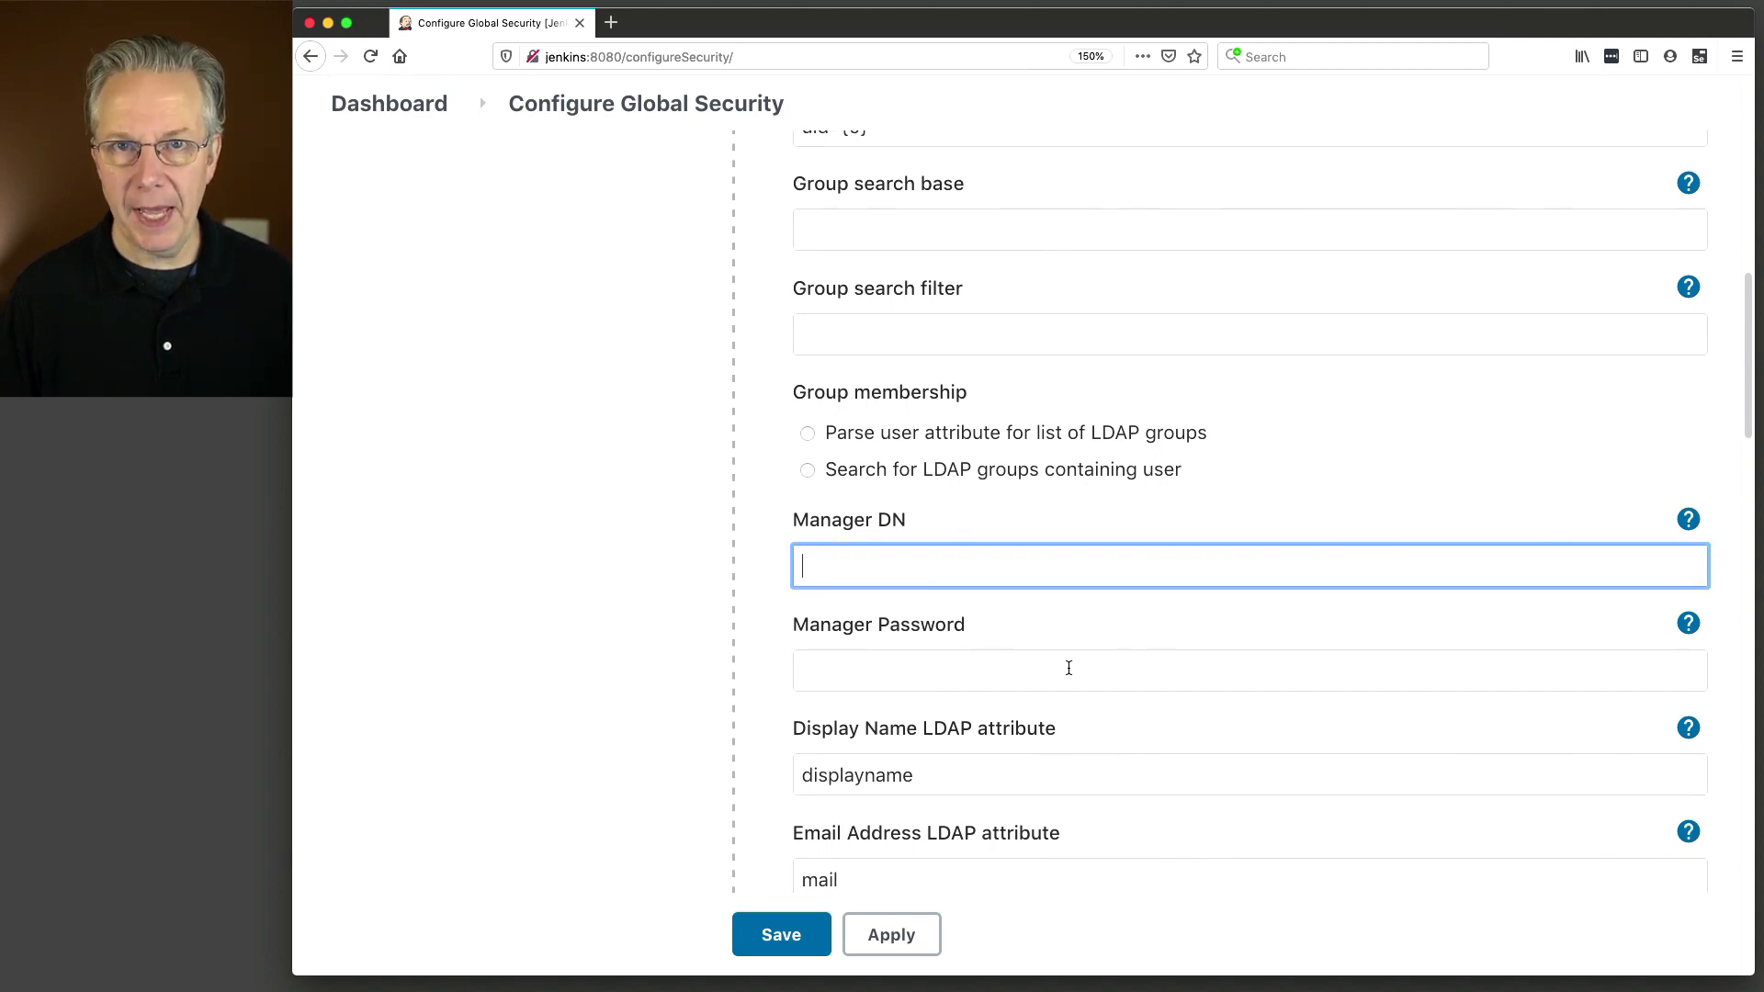
{"action": "key", "text": "super+Tab"}
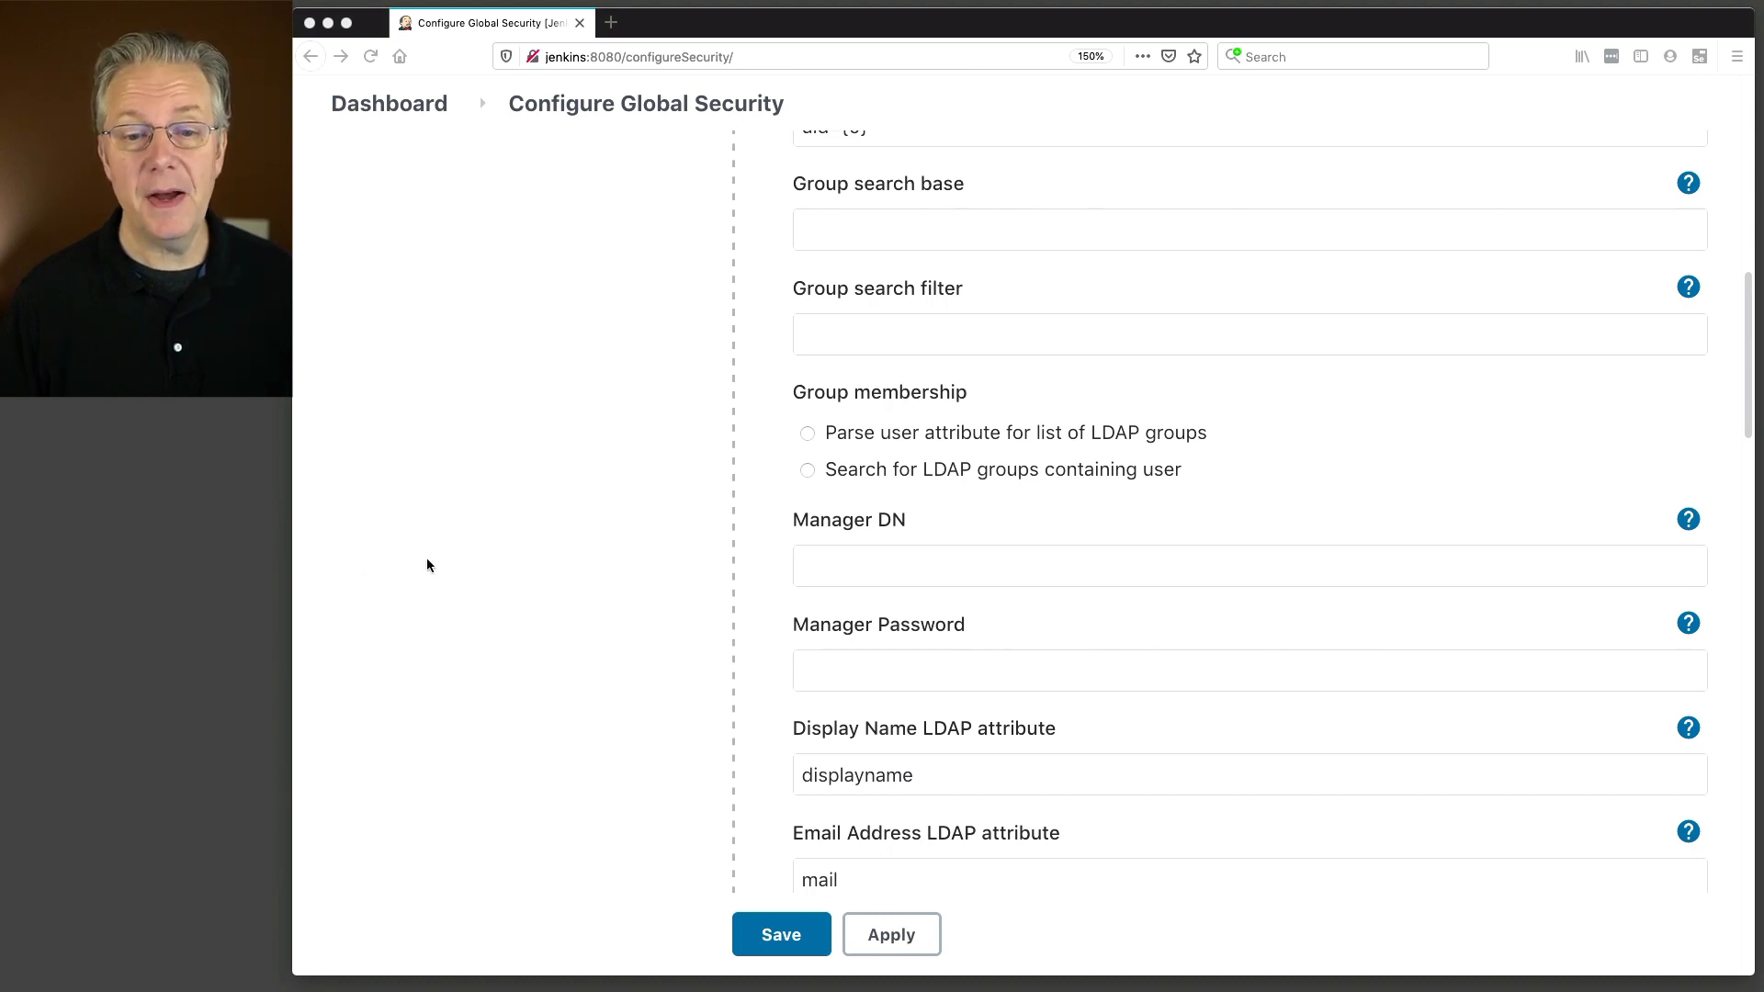
{"action": "left_click", "coordinate": [841, 576]}
{"action": "type", "text": "cn=admin,dc=rpipro,dc=example,dc=com"}
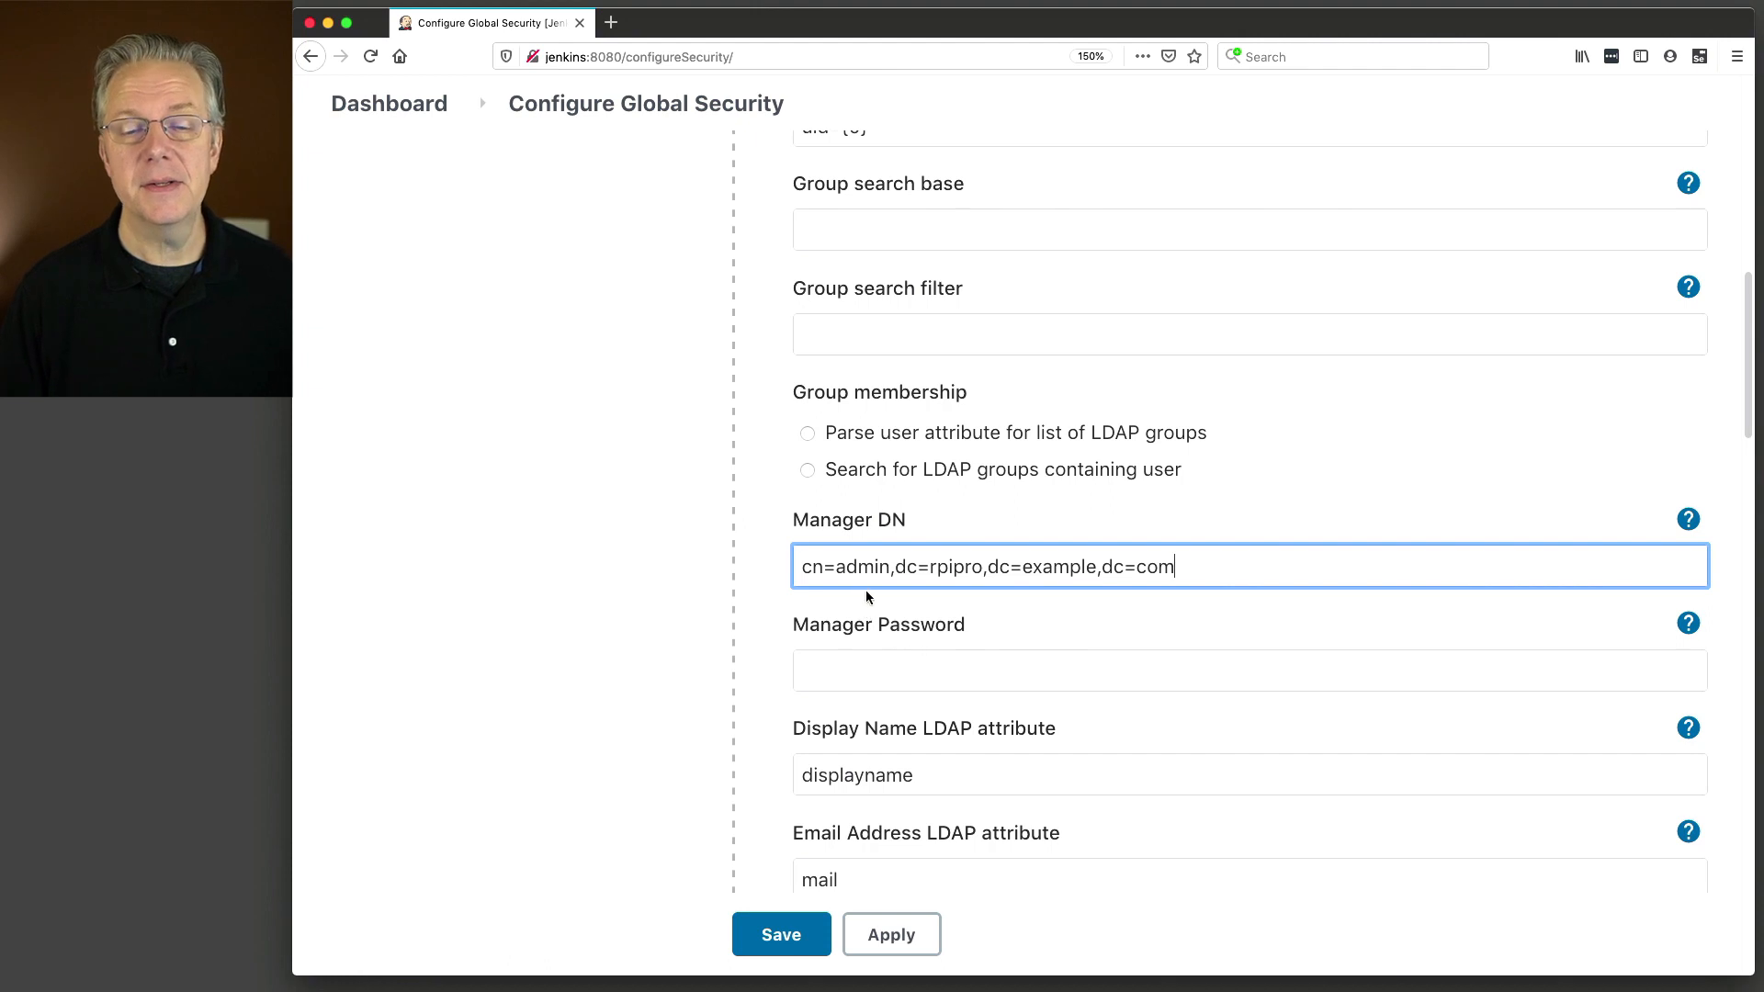
{"action": "left_click_drag", "start_coordinate": [893, 566], "coordinate": [1221, 557]}
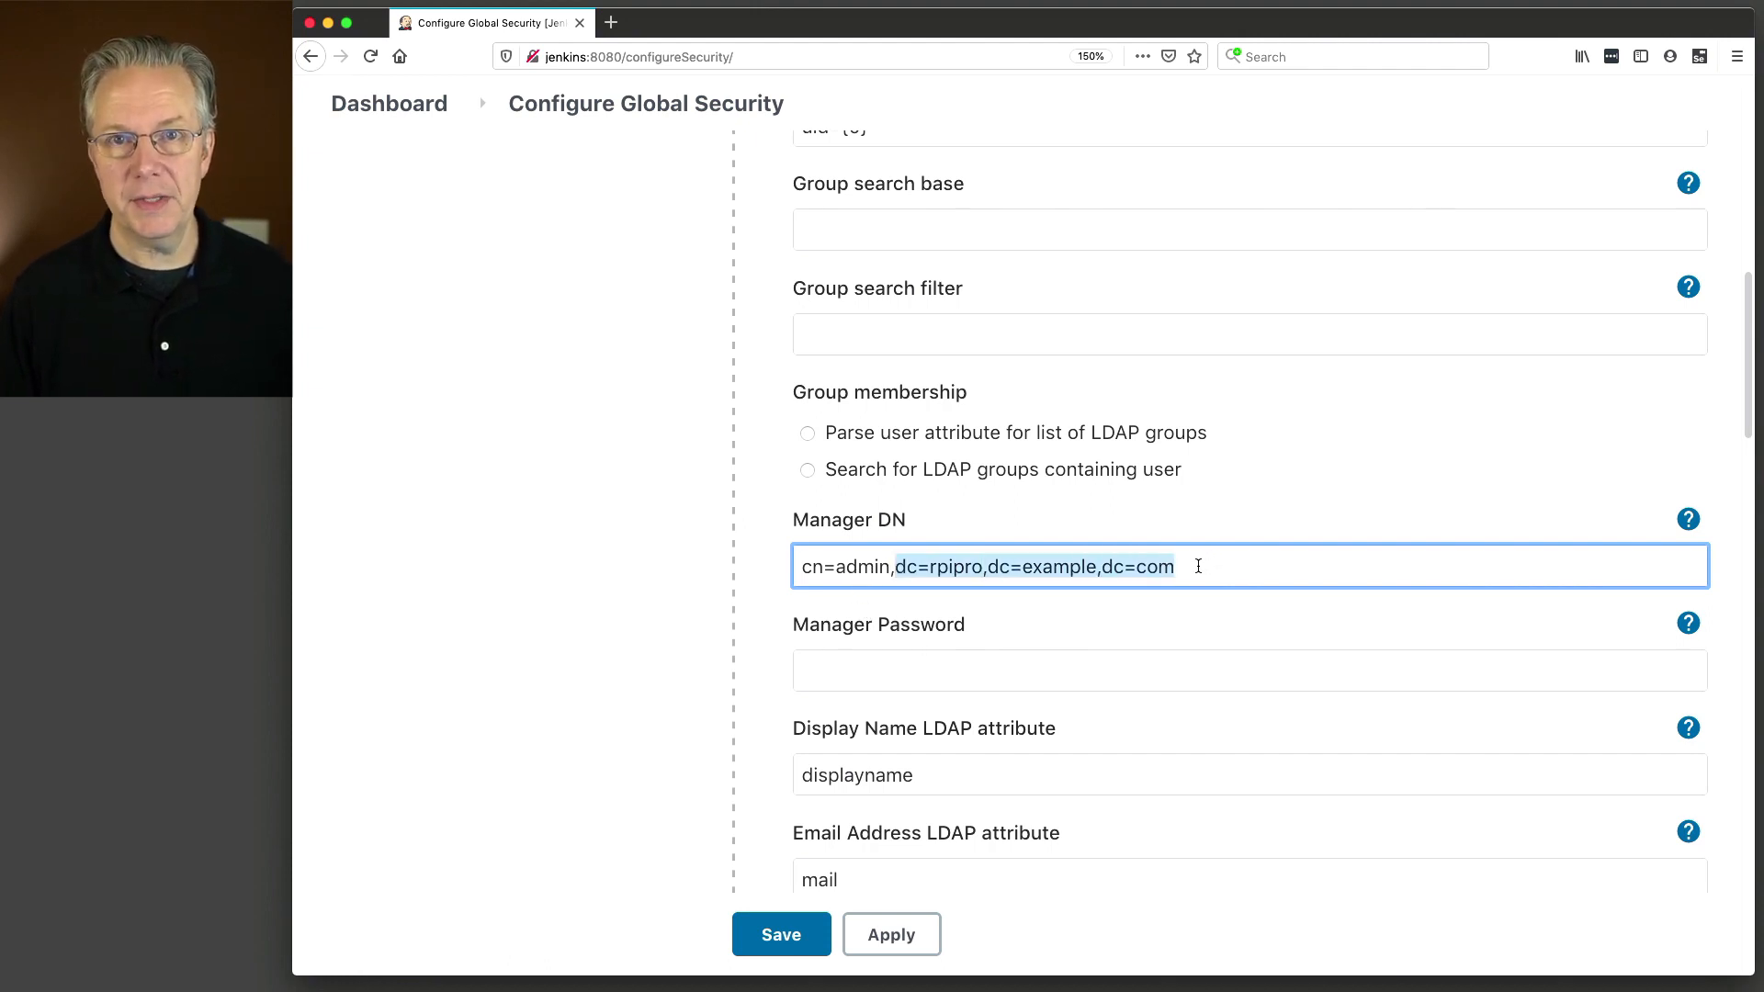
{"action": "left_click", "coordinate": [1197, 567]}
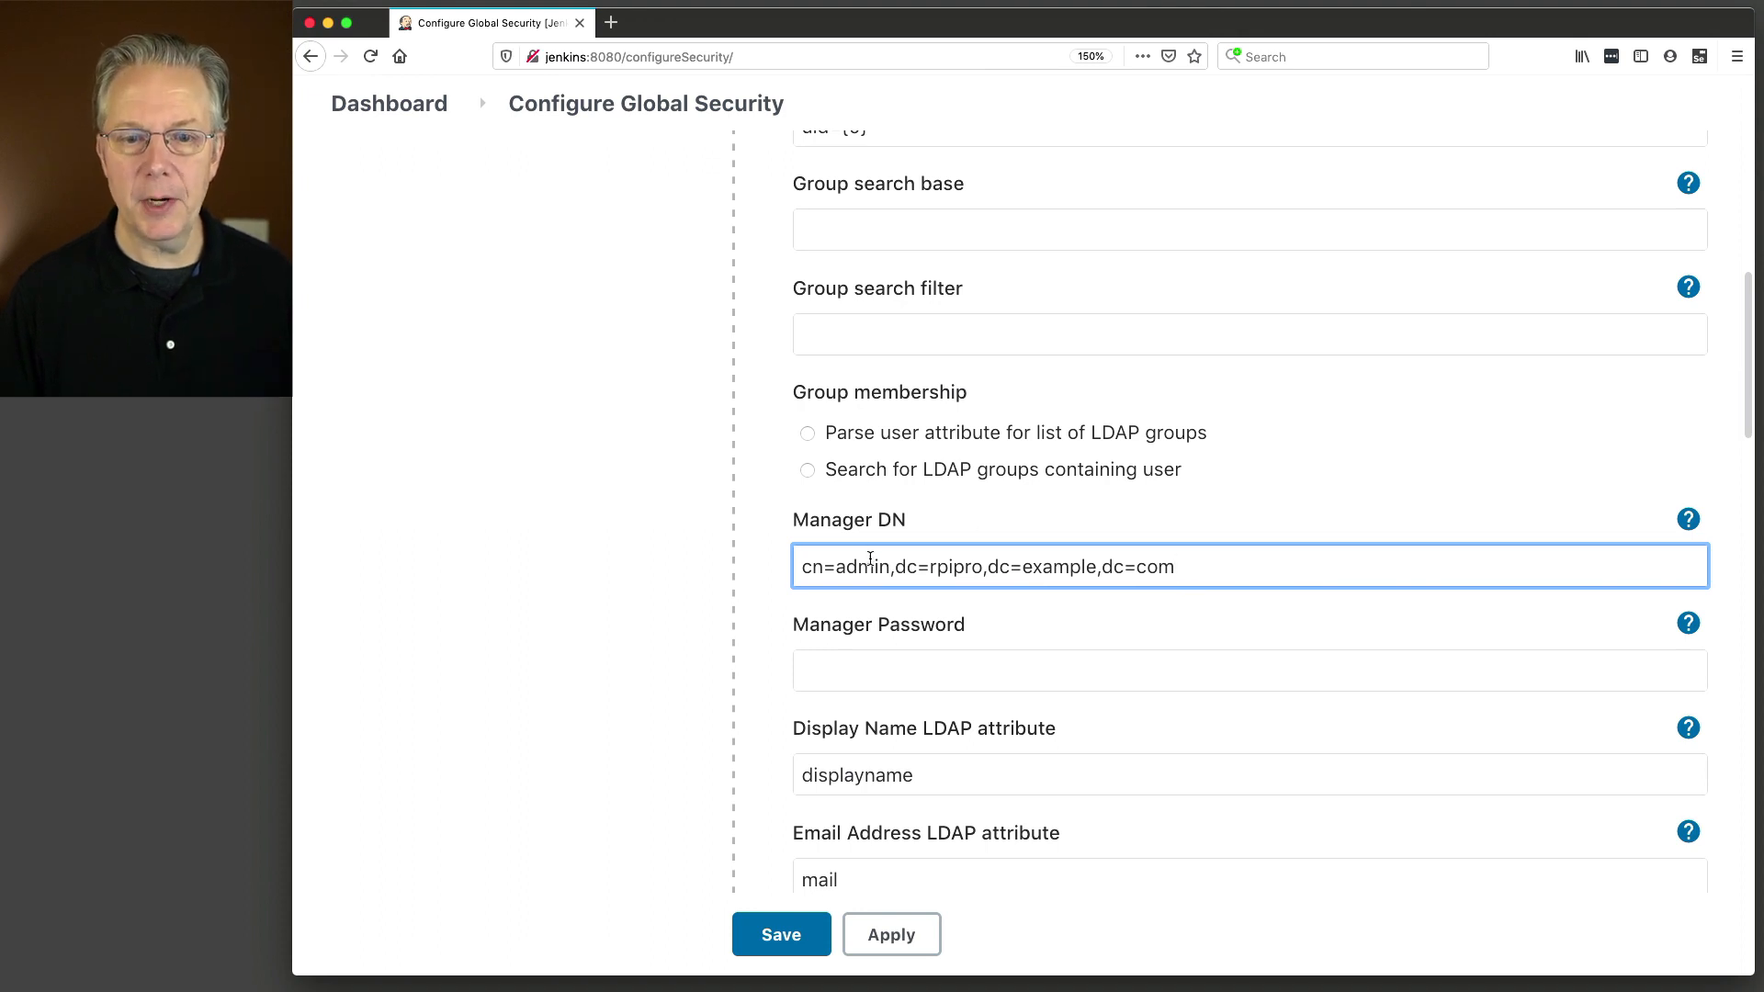
{"action": "left_click_drag", "start_coordinate": [890, 567], "coordinate": [760, 571]}
{"action": "left_click", "coordinate": [1191, 570]}
{"action": "key", "text": "super+a"}
{"action": "type", "text": "admin"}
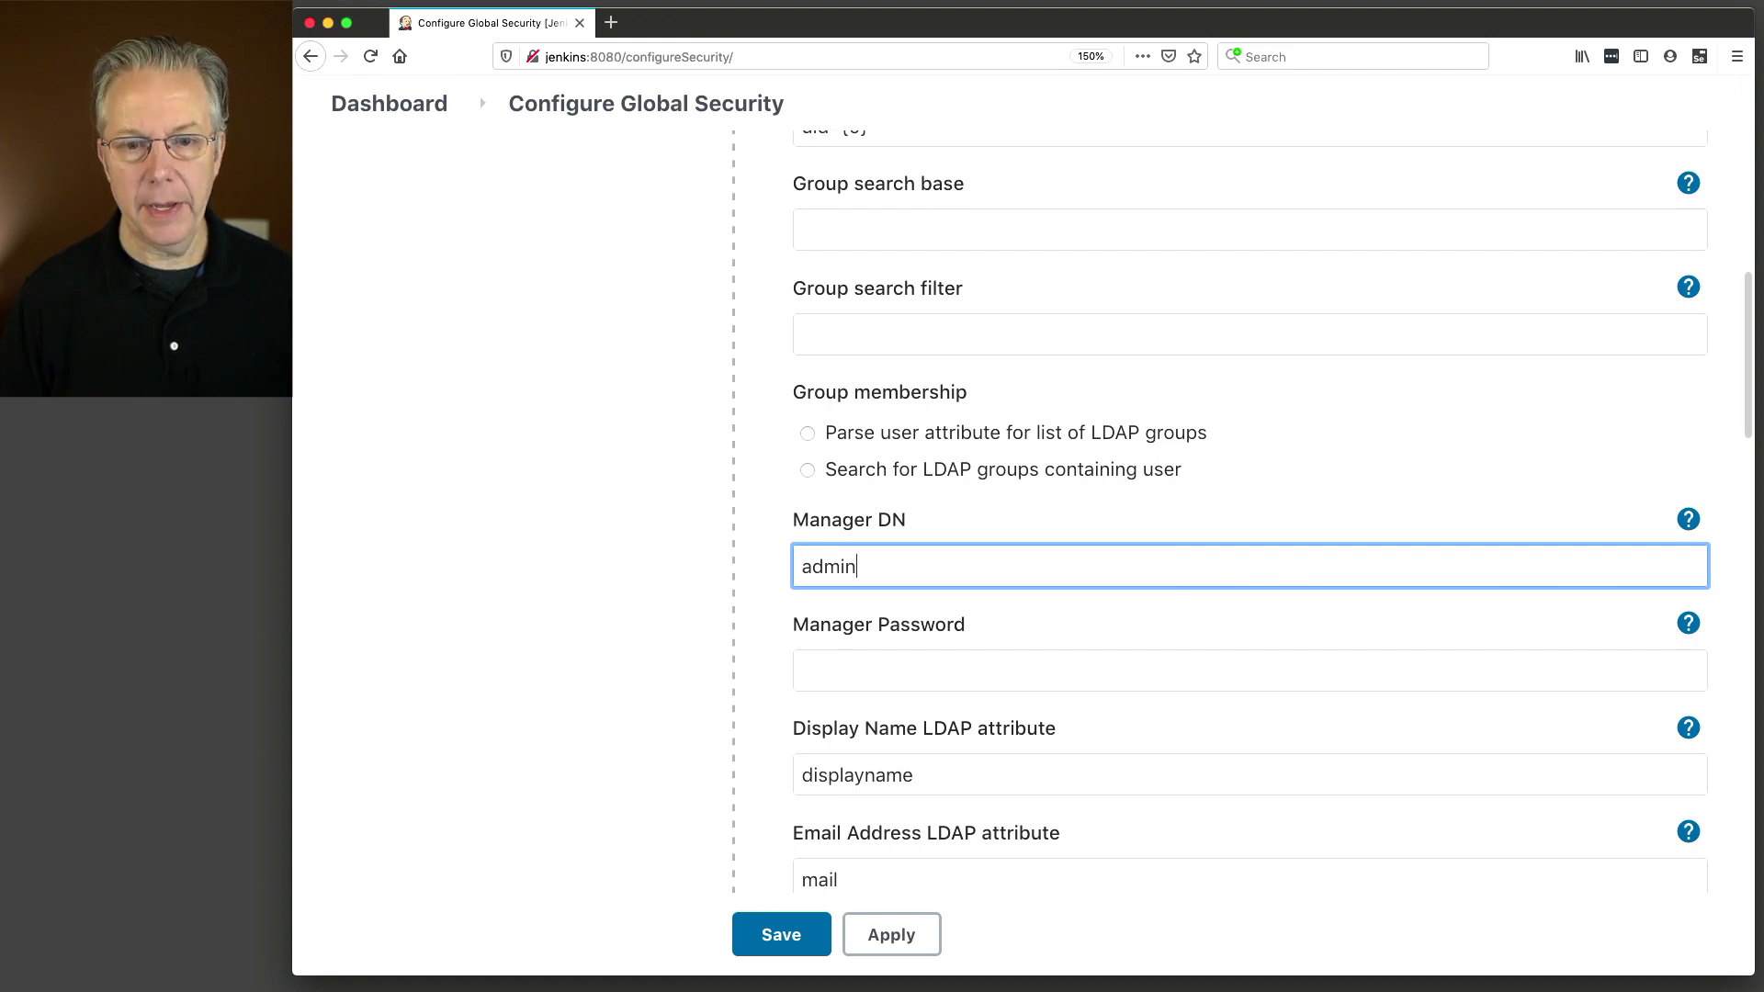
{"action": "key", "text": "Tab"}
{"action": "left_click_drag", "start_coordinate": [897, 621], "coordinate": [752, 610]}
{"action": "type", "text": "cn=admin,dc=rpipro,dc=example,dc=com"}
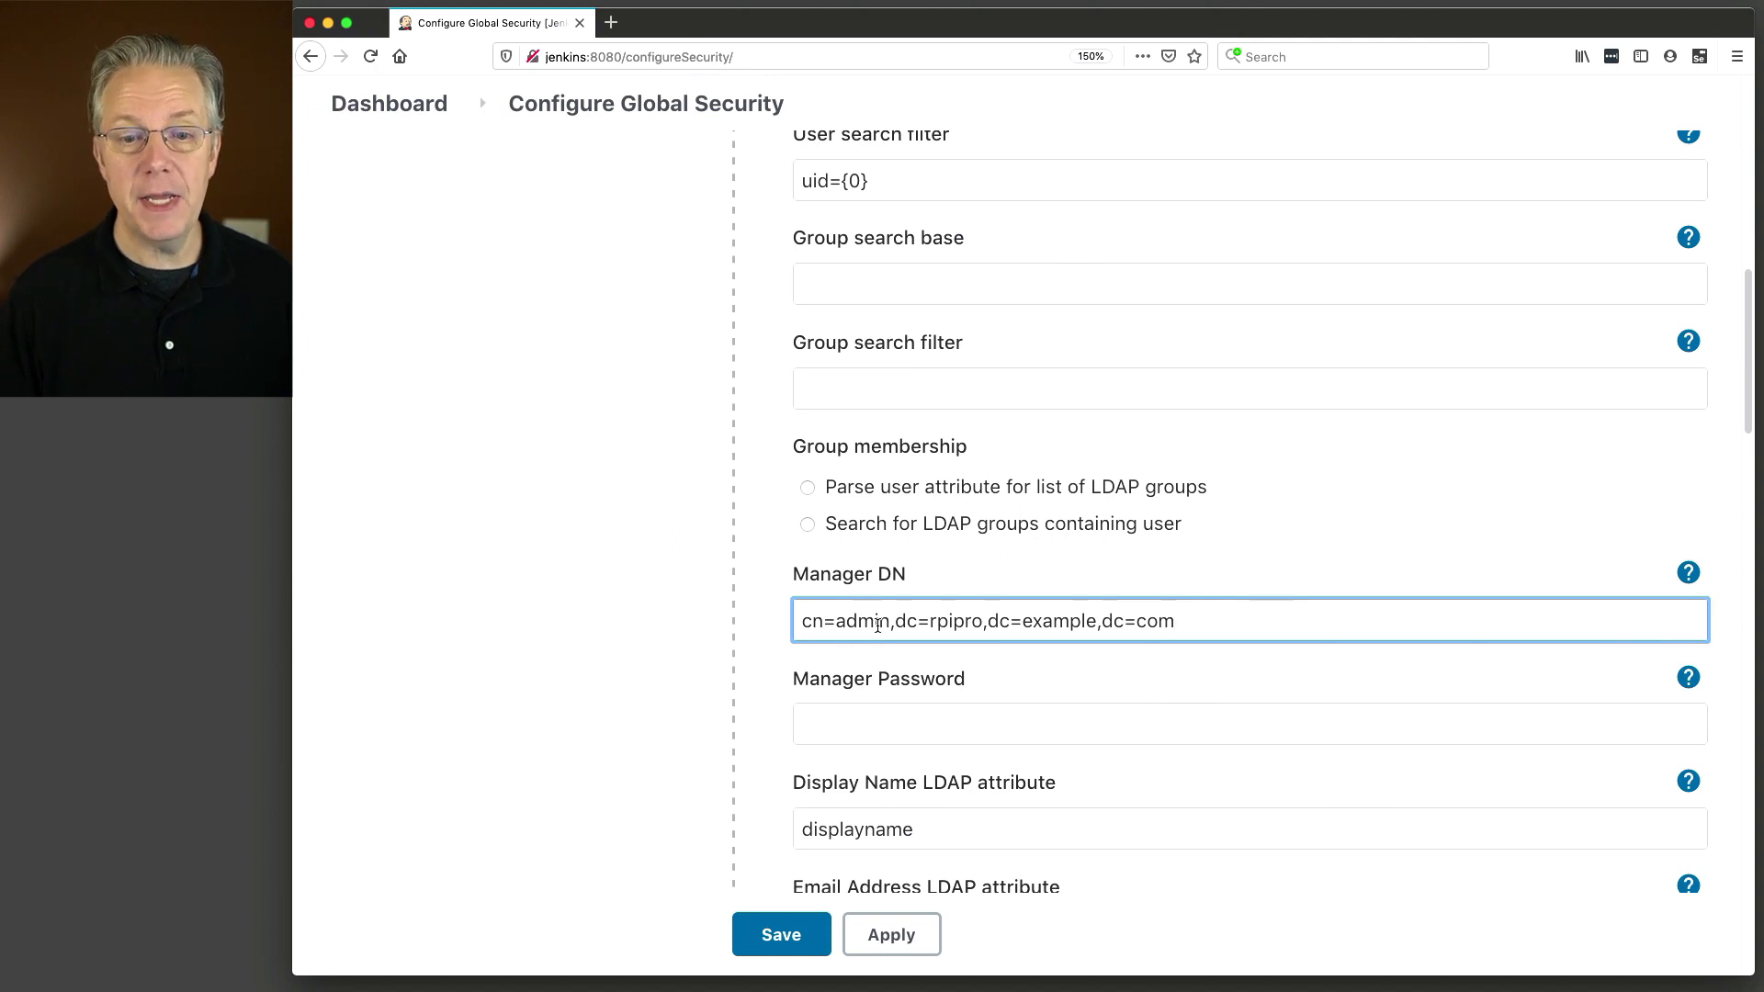
Enter the LDAP admin password as the Manager Password.
{"action": "left_click", "coordinate": [890, 724]}
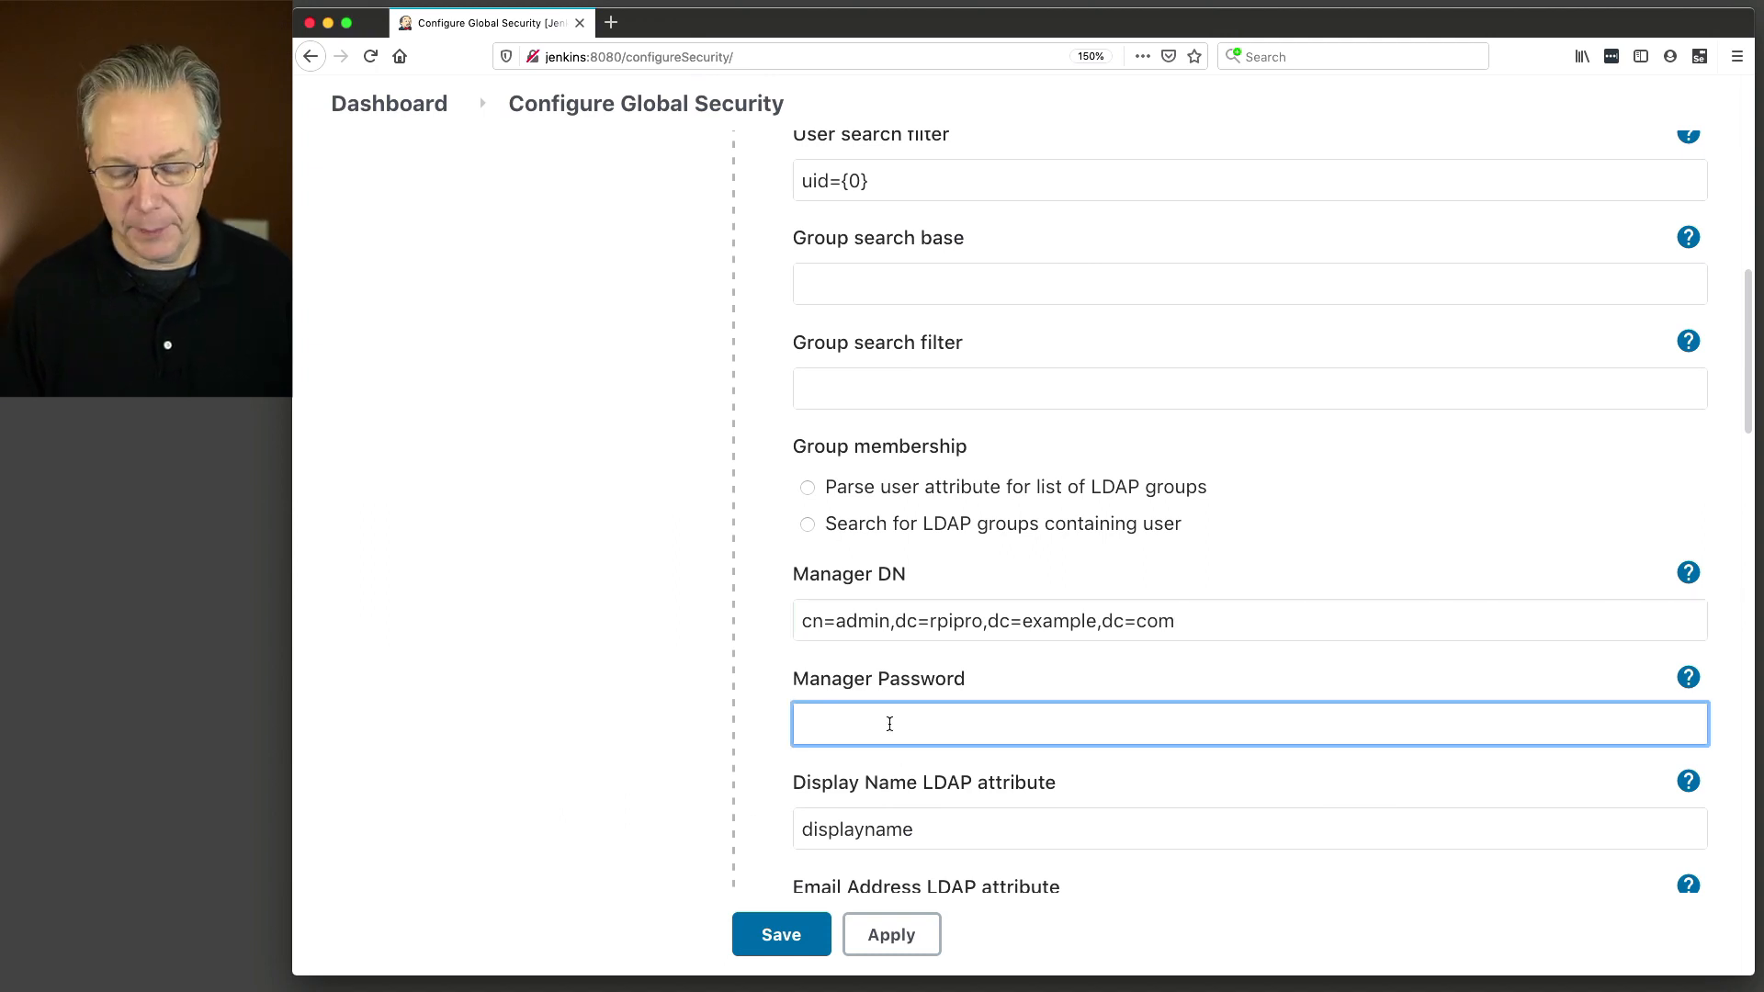
{"action": "type", "text": "••••••••"}
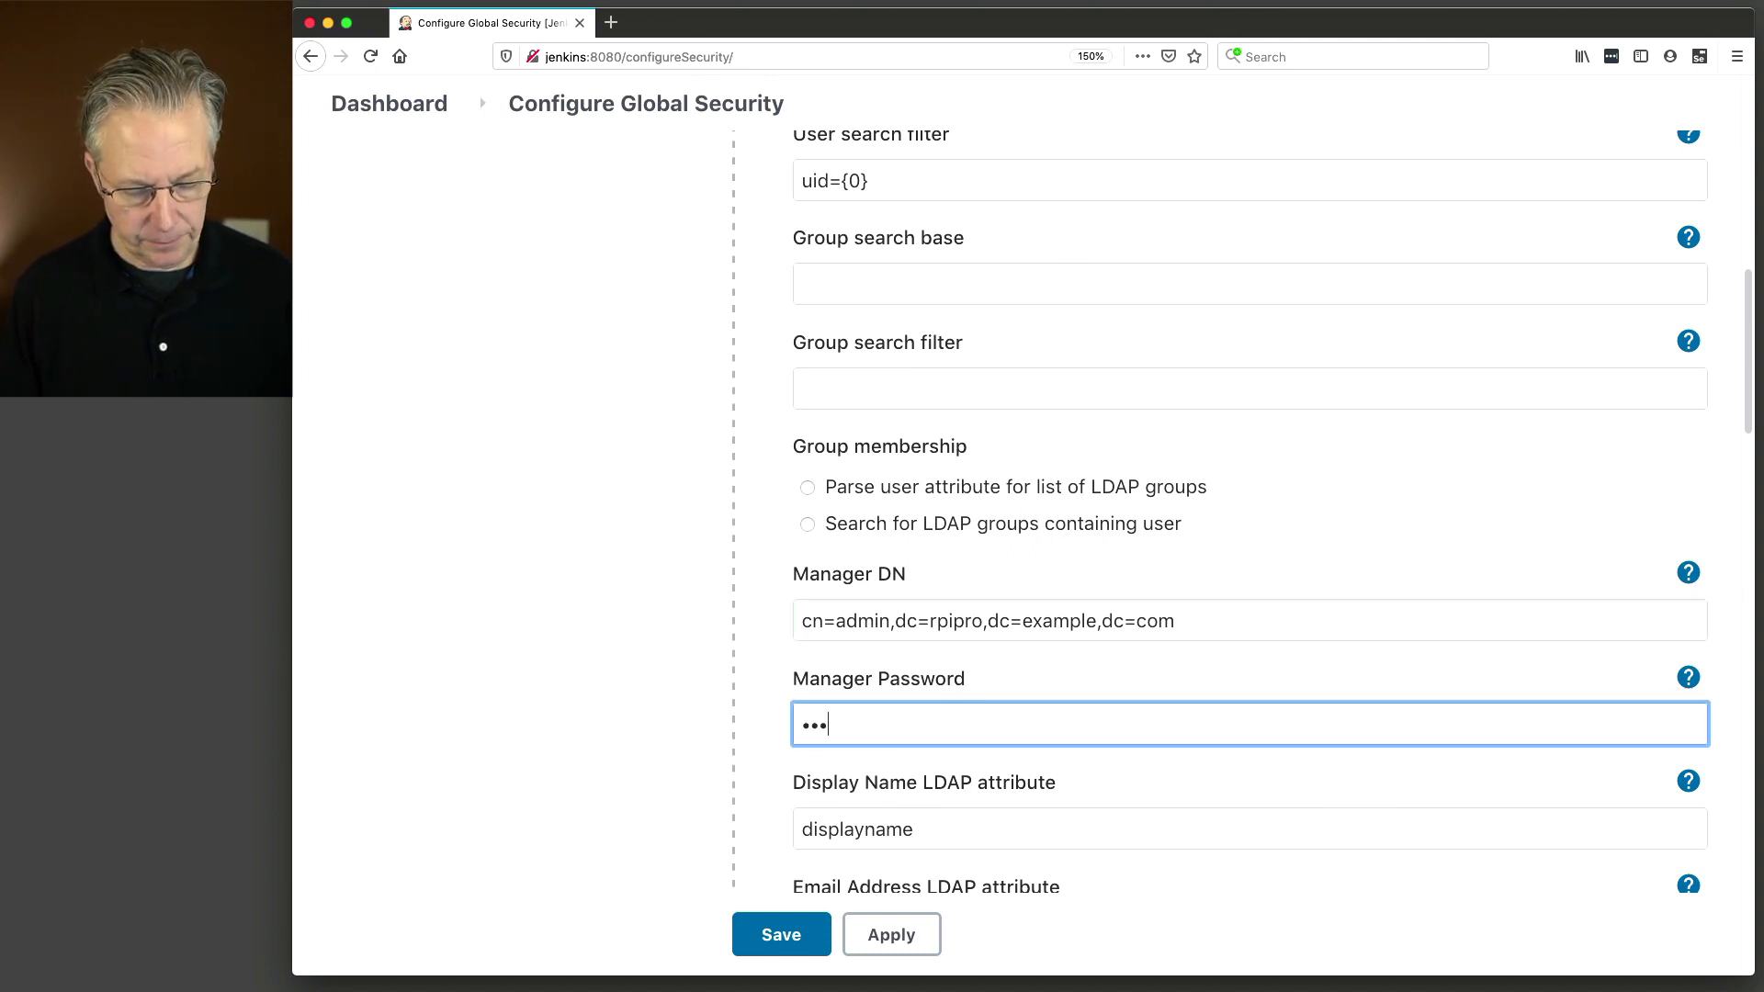
{"action": "key", "text": "Tab"}
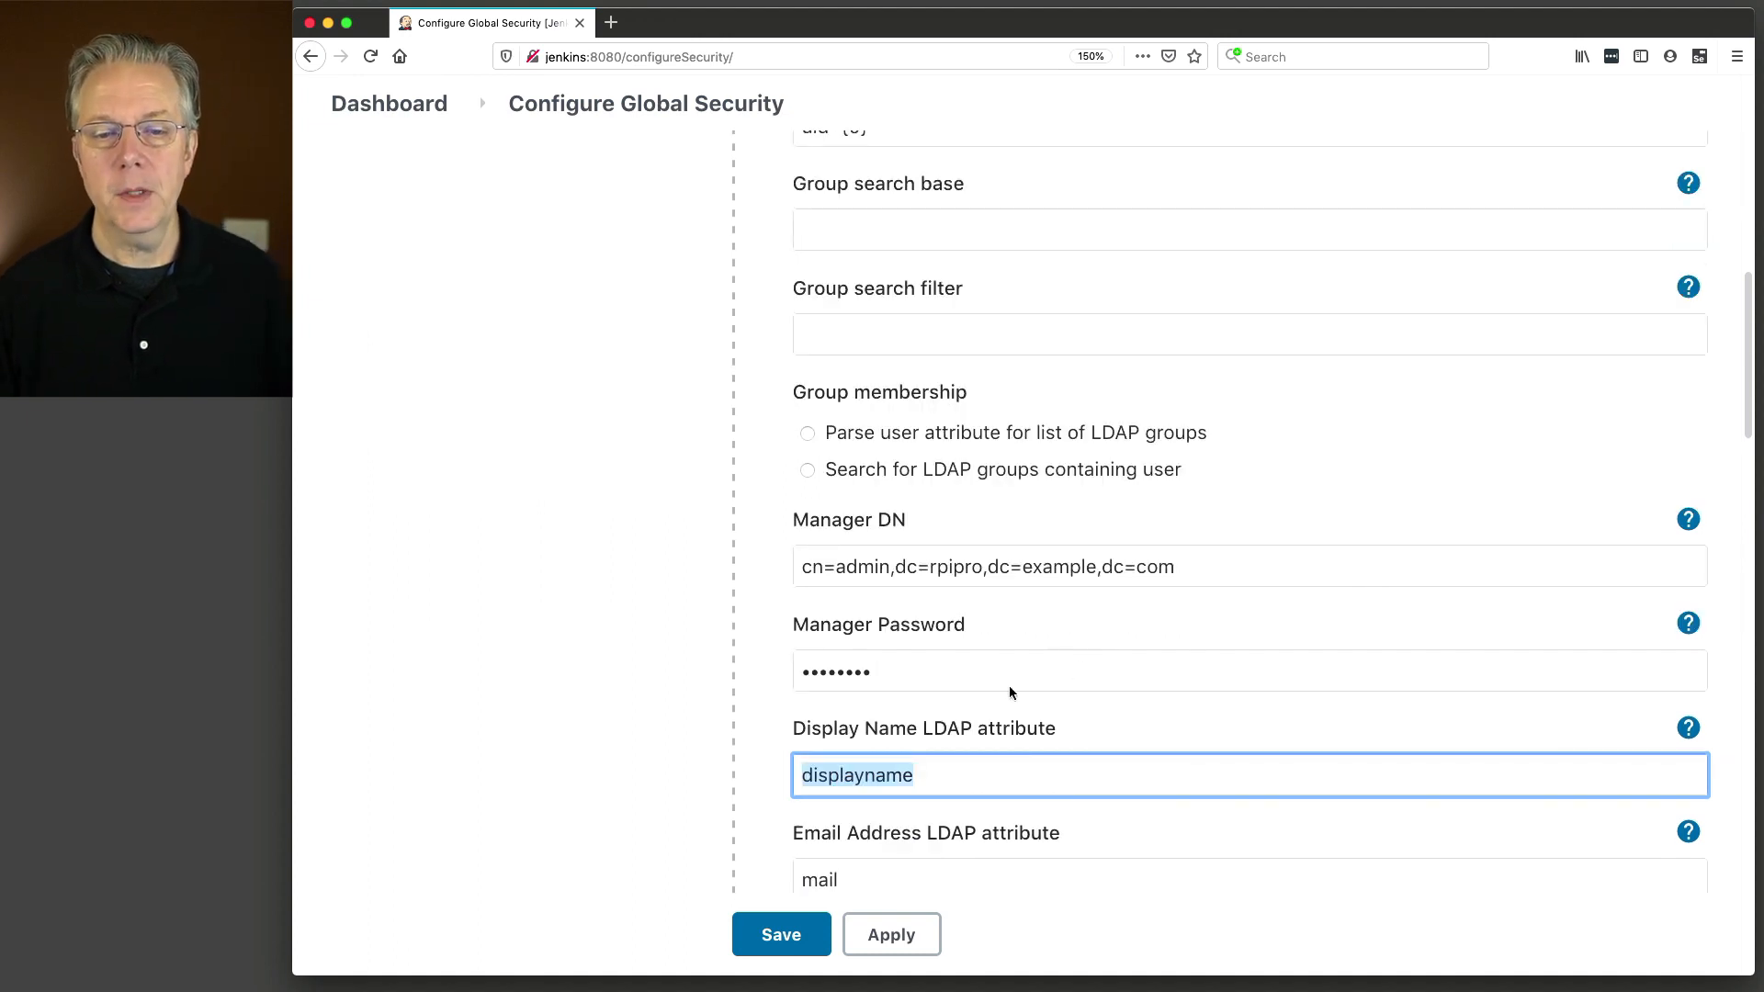
{"action": "scroll", "coordinate": [1119, 662], "scroll_direction": "down", "scroll_amount": 2}
{"action": "scroll", "coordinate": [1048, 654], "scroll_direction": "down", "scroll_amount": 6}
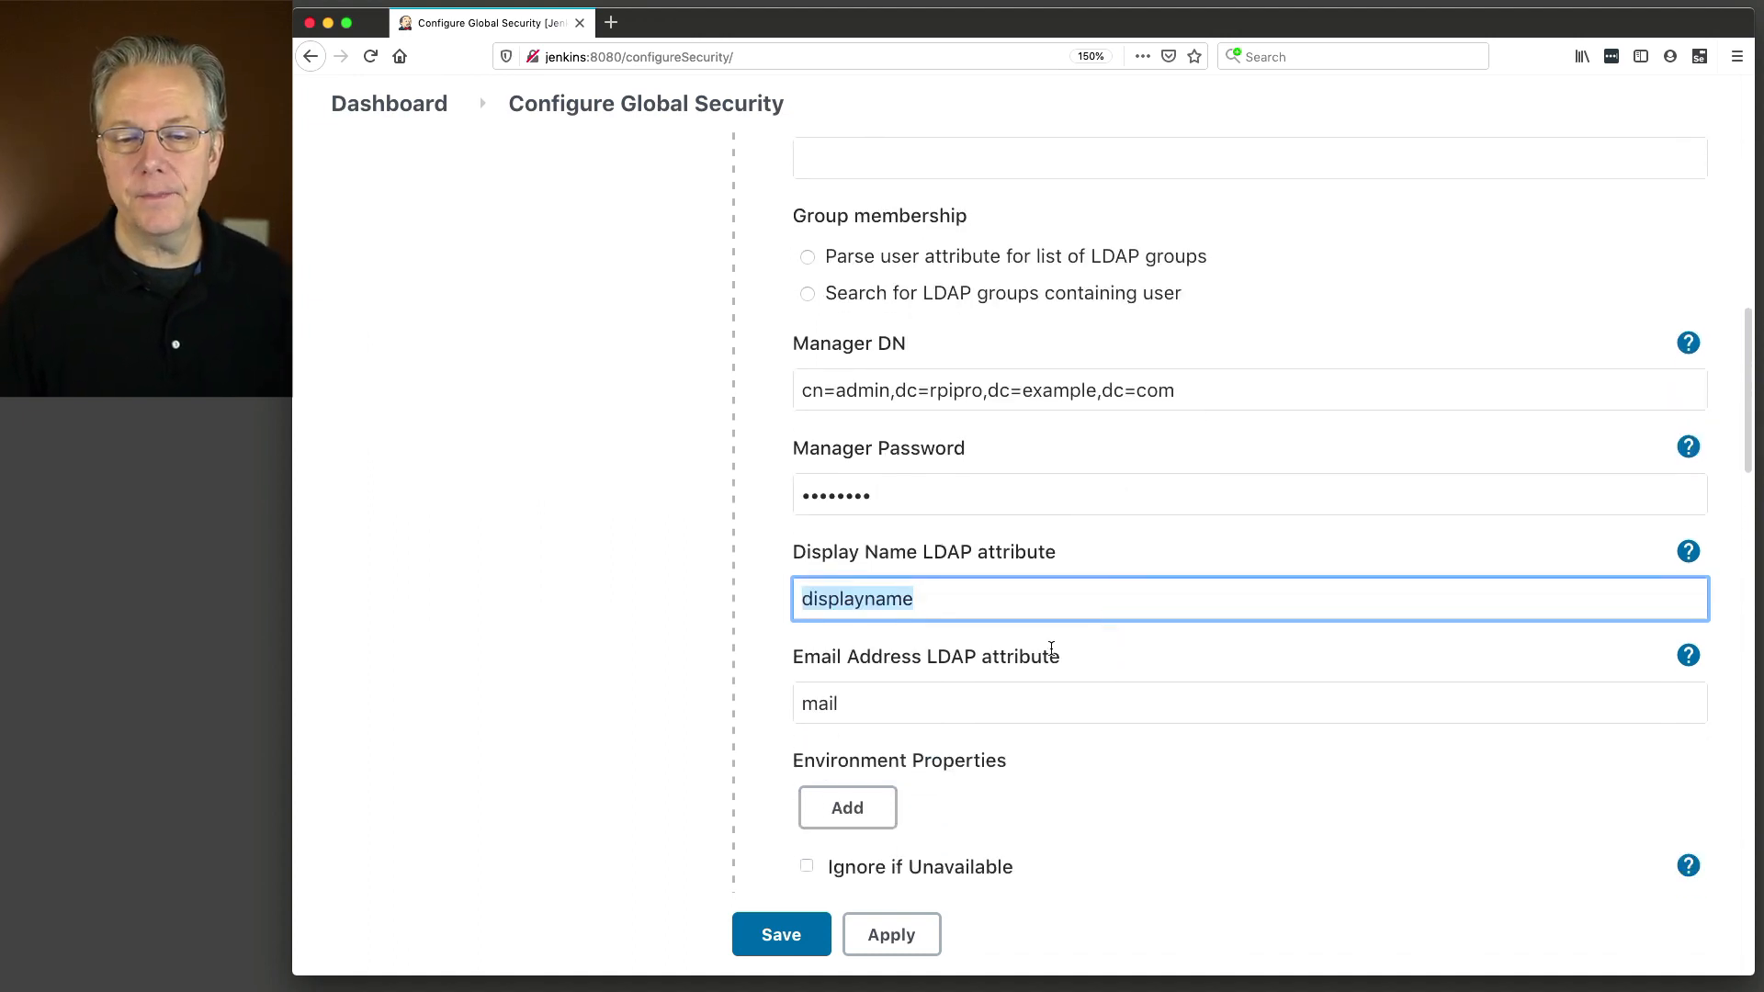
{"action": "left_click", "coordinate": [1582, 880]}
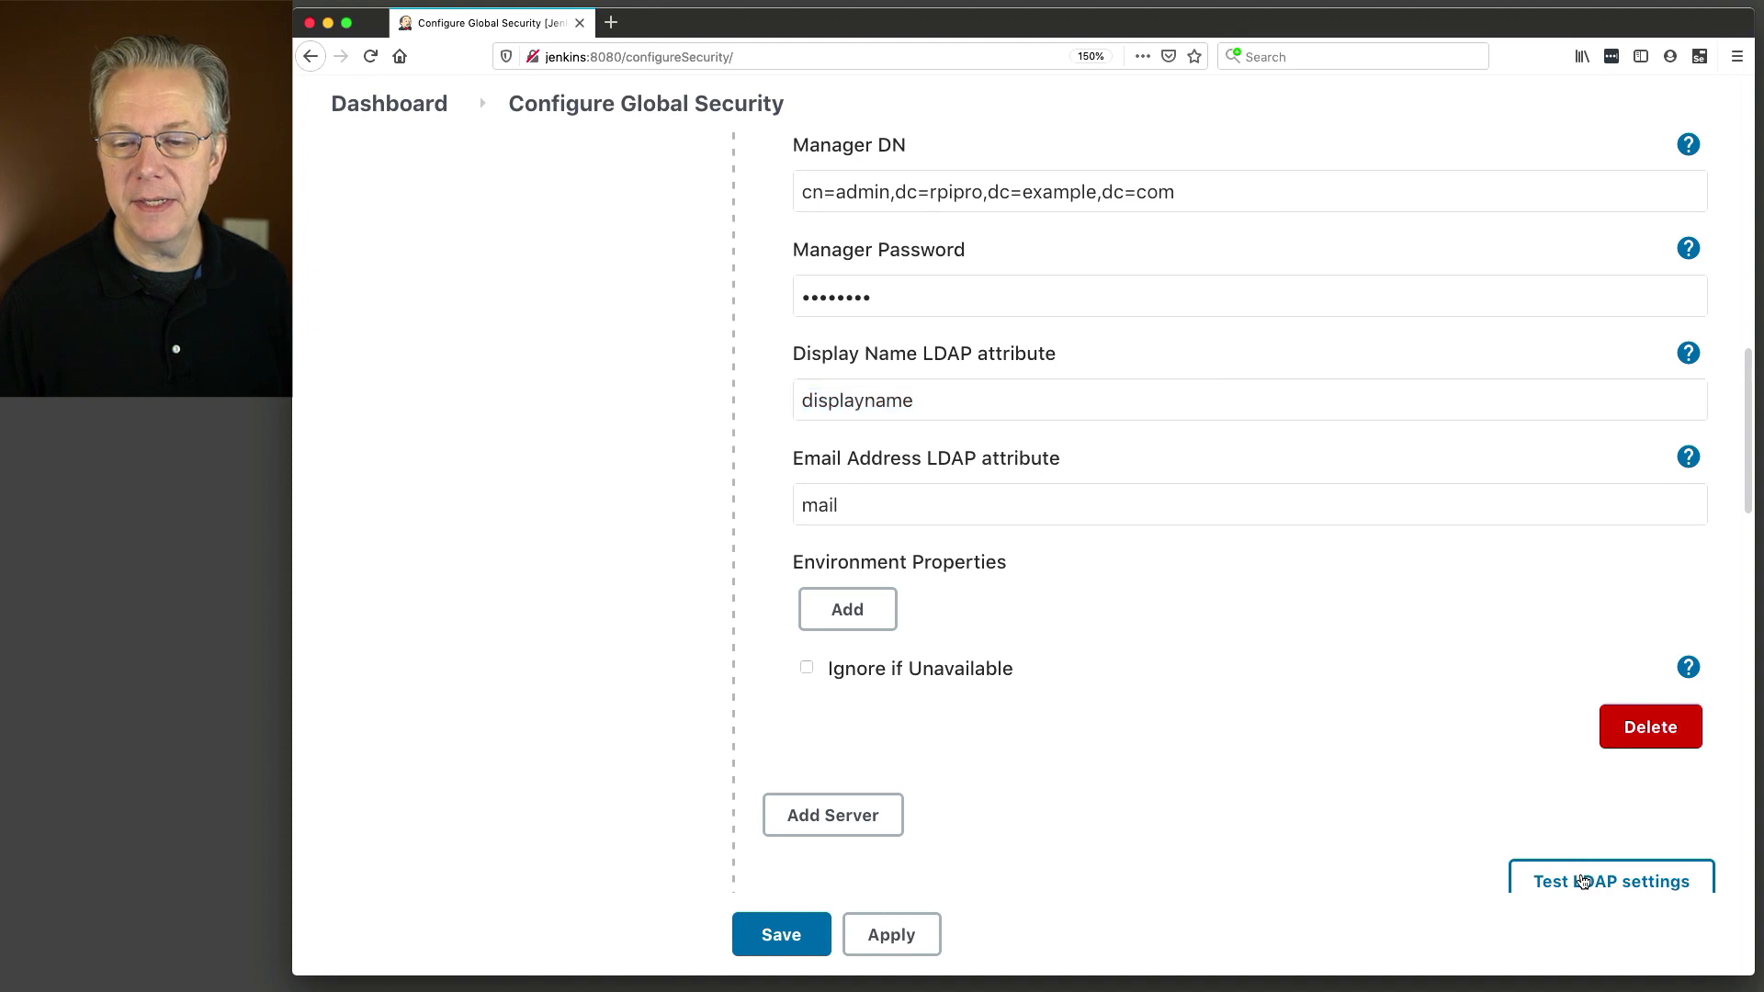
{"action": "type", "text": "sam"}
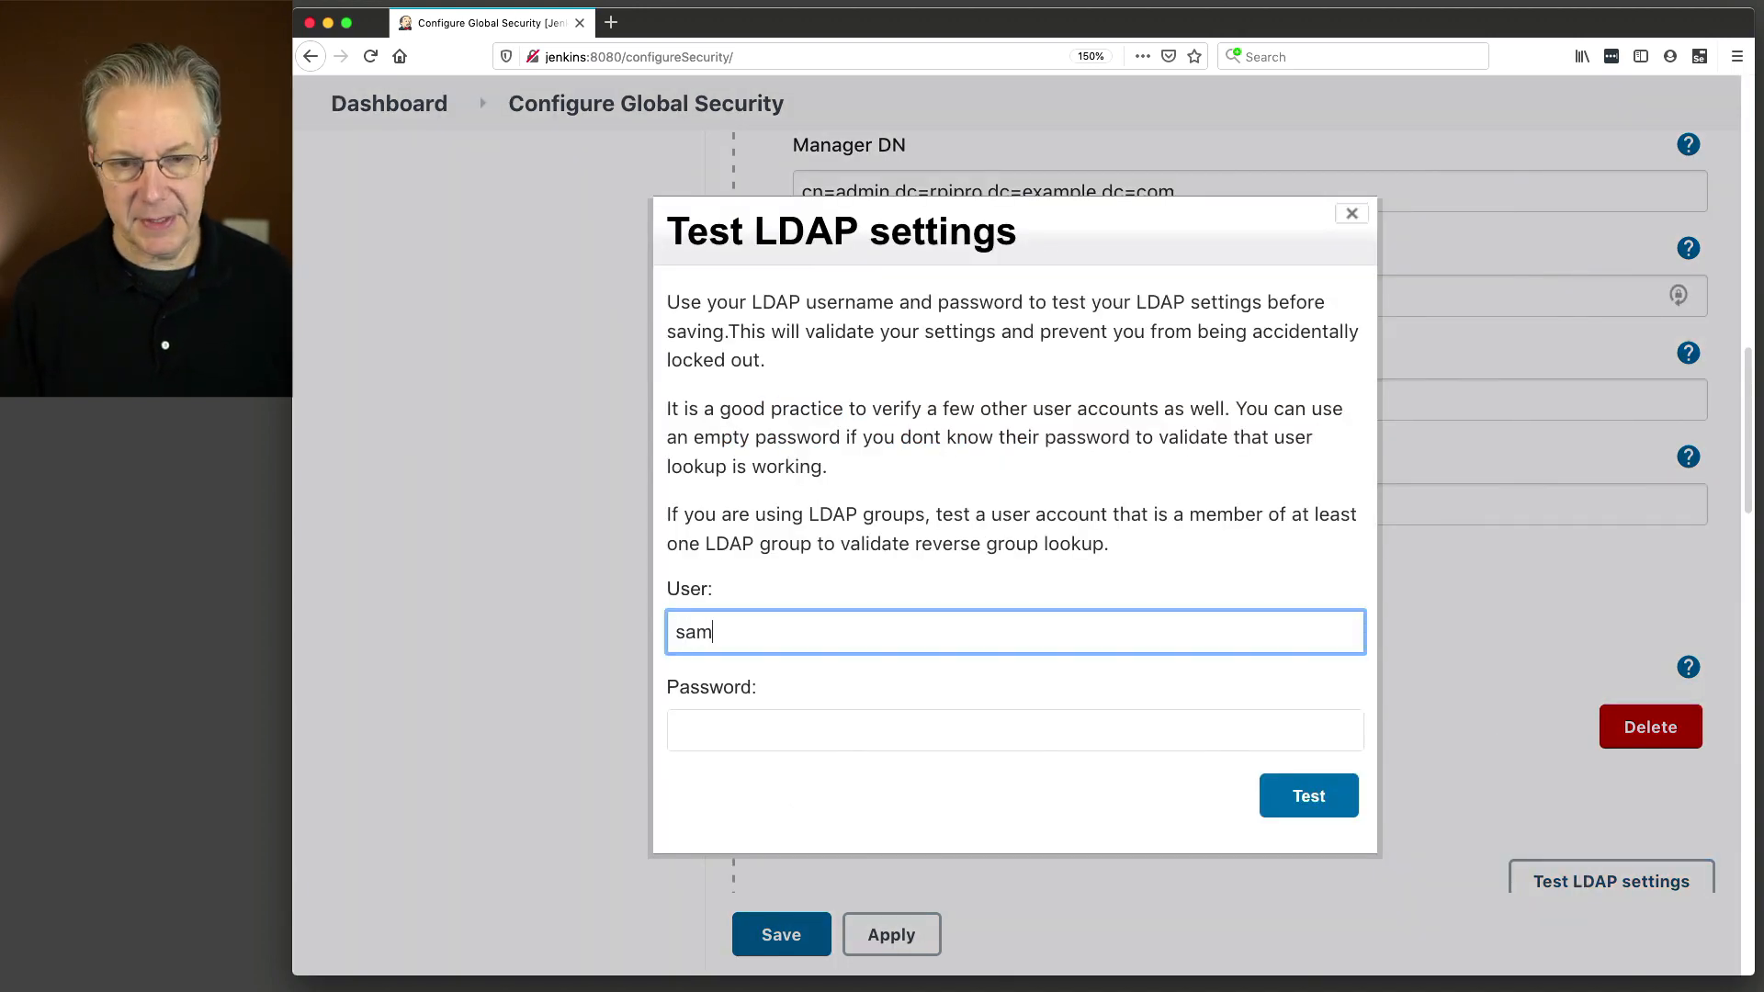
{"action": "key", "text": "Tab"}
{"action": "type", "text": "•••"}
{"action": "key", "text": "Tab"}
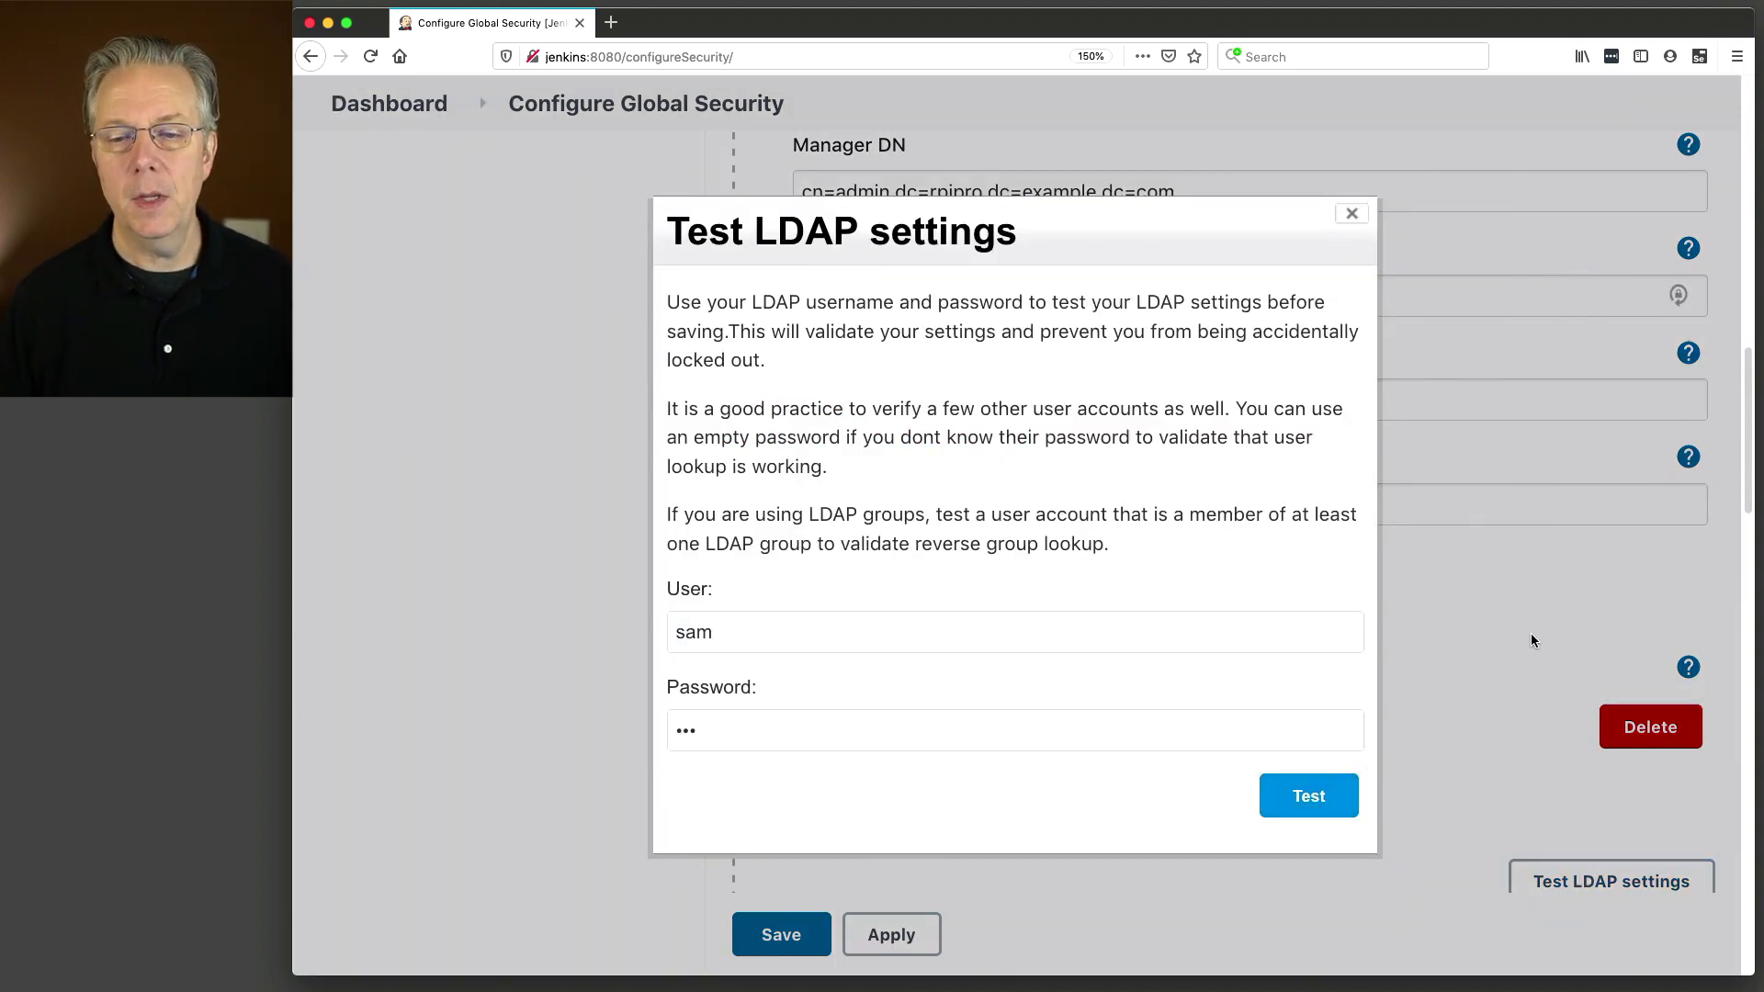
{"action": "left_click", "coordinate": [1309, 796]}
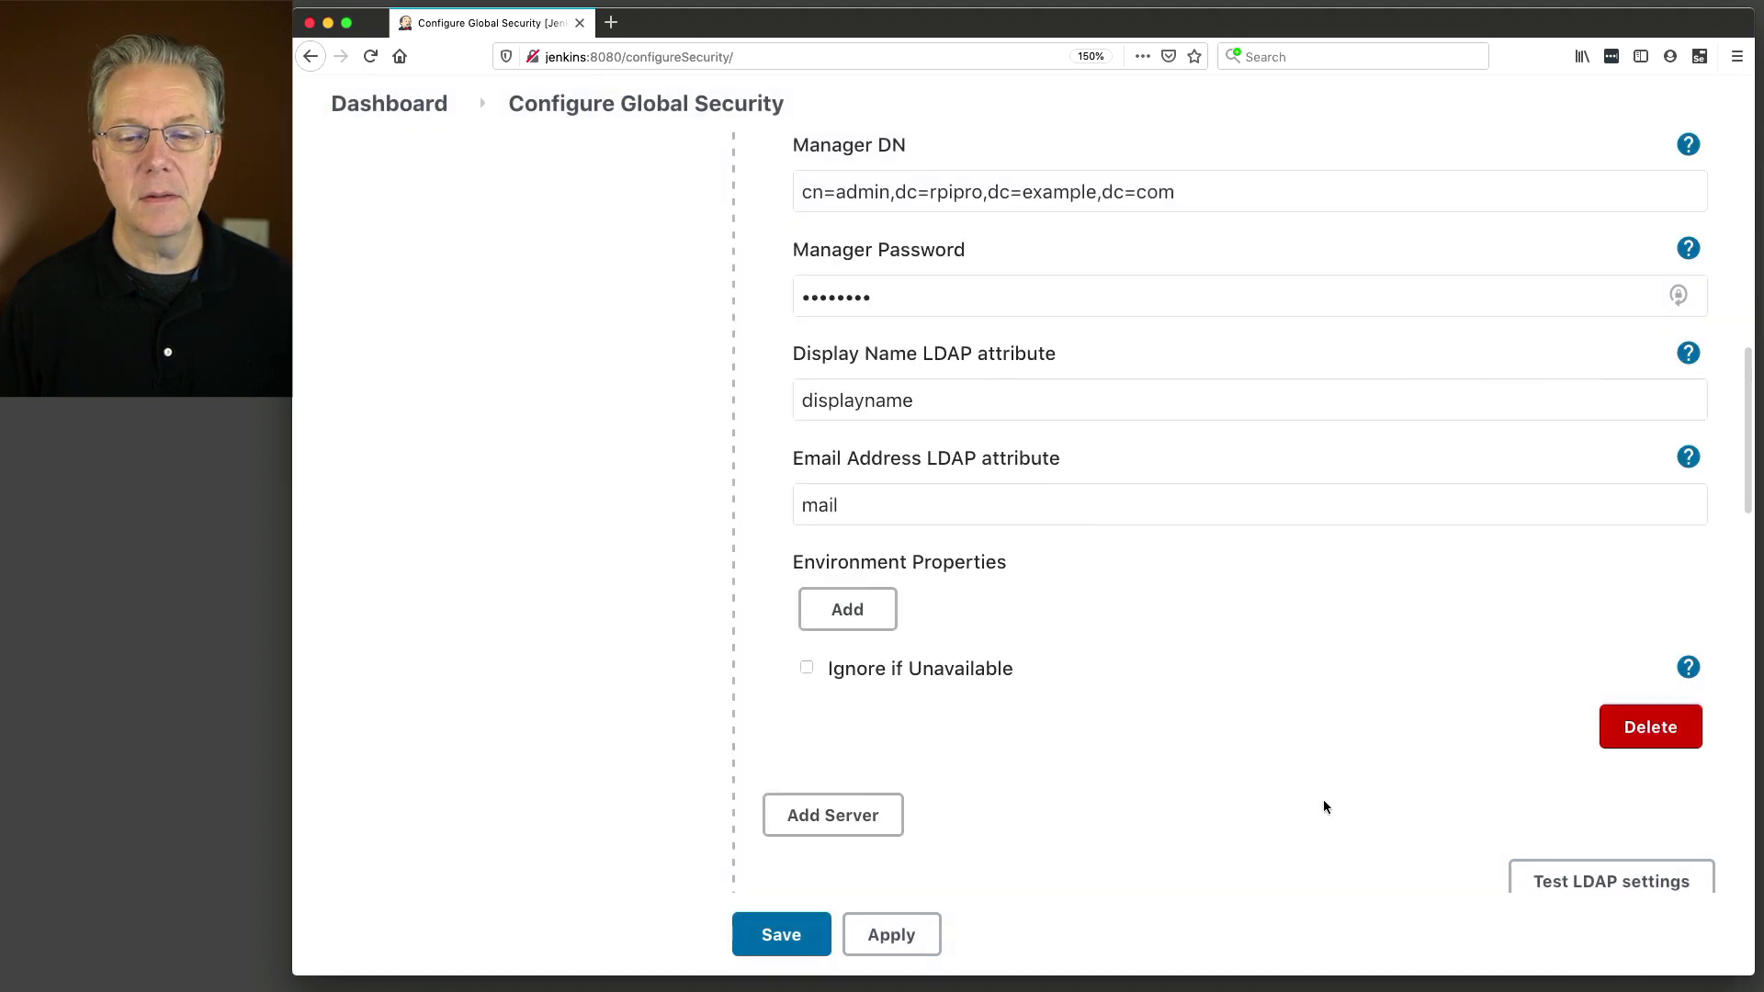
{"action": "scroll", "coordinate": [1200, 652], "scroll_direction": "down", "scroll_amount": 6}
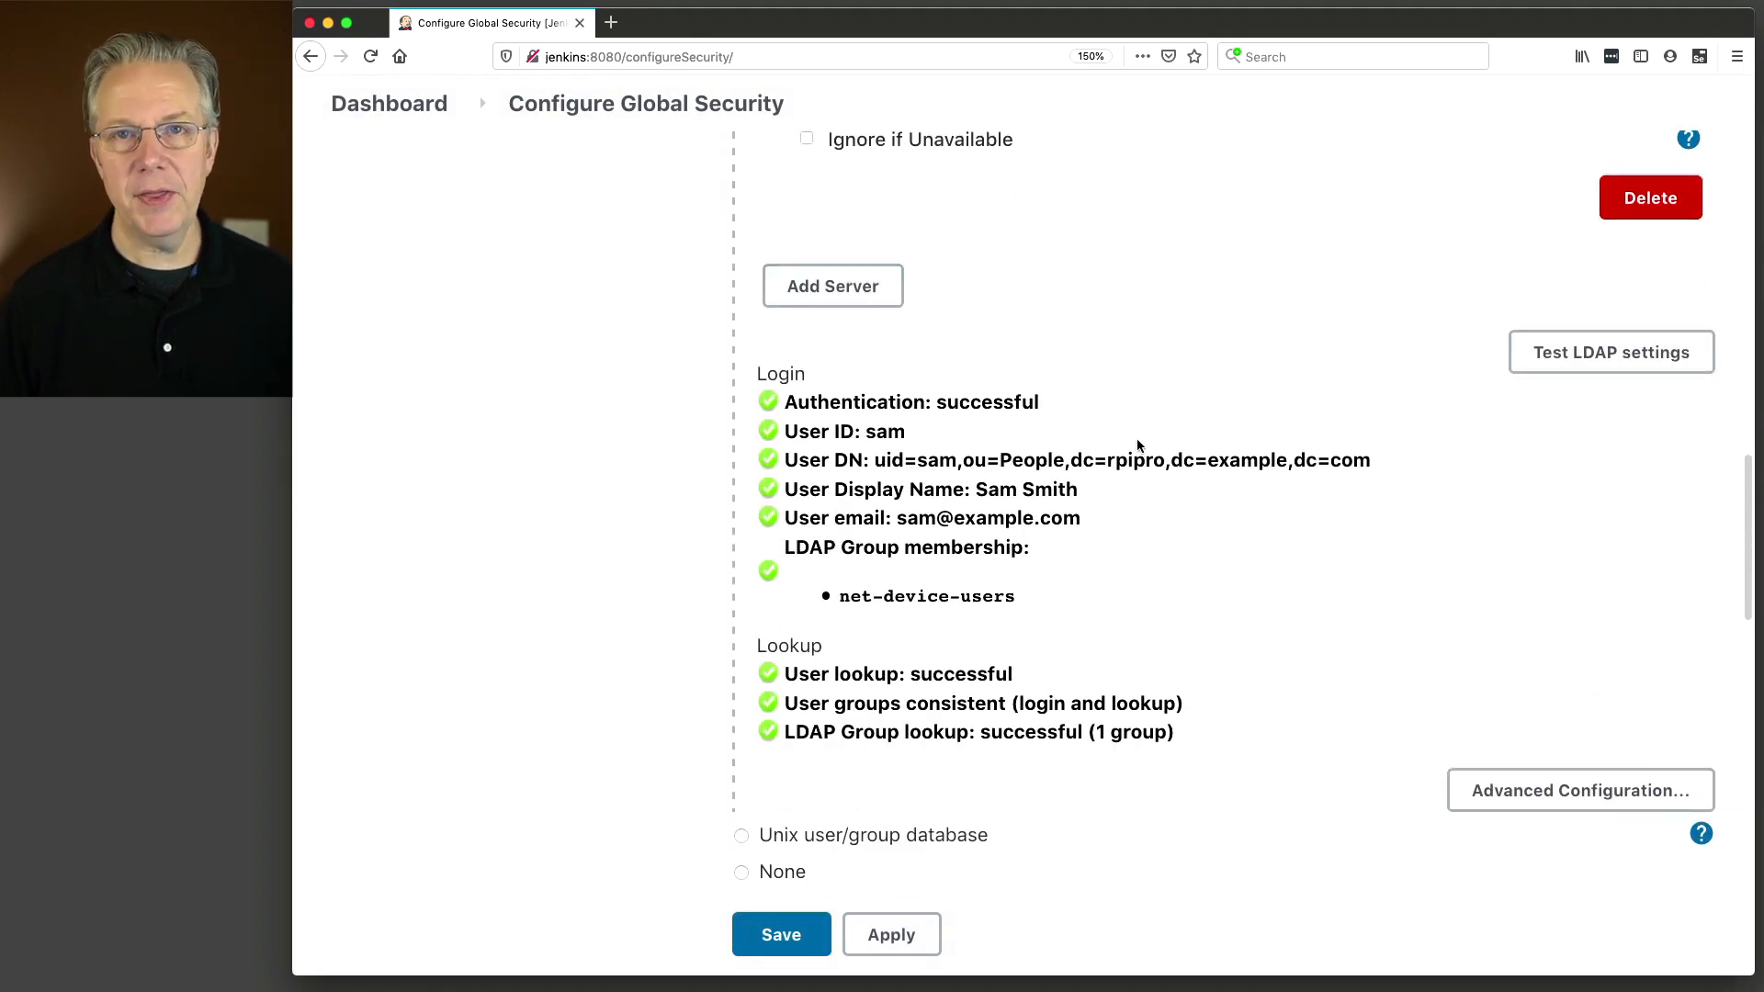
{"action": "scroll", "coordinate": [1199, 570], "scroll_direction": "up", "scroll_amount": 6}
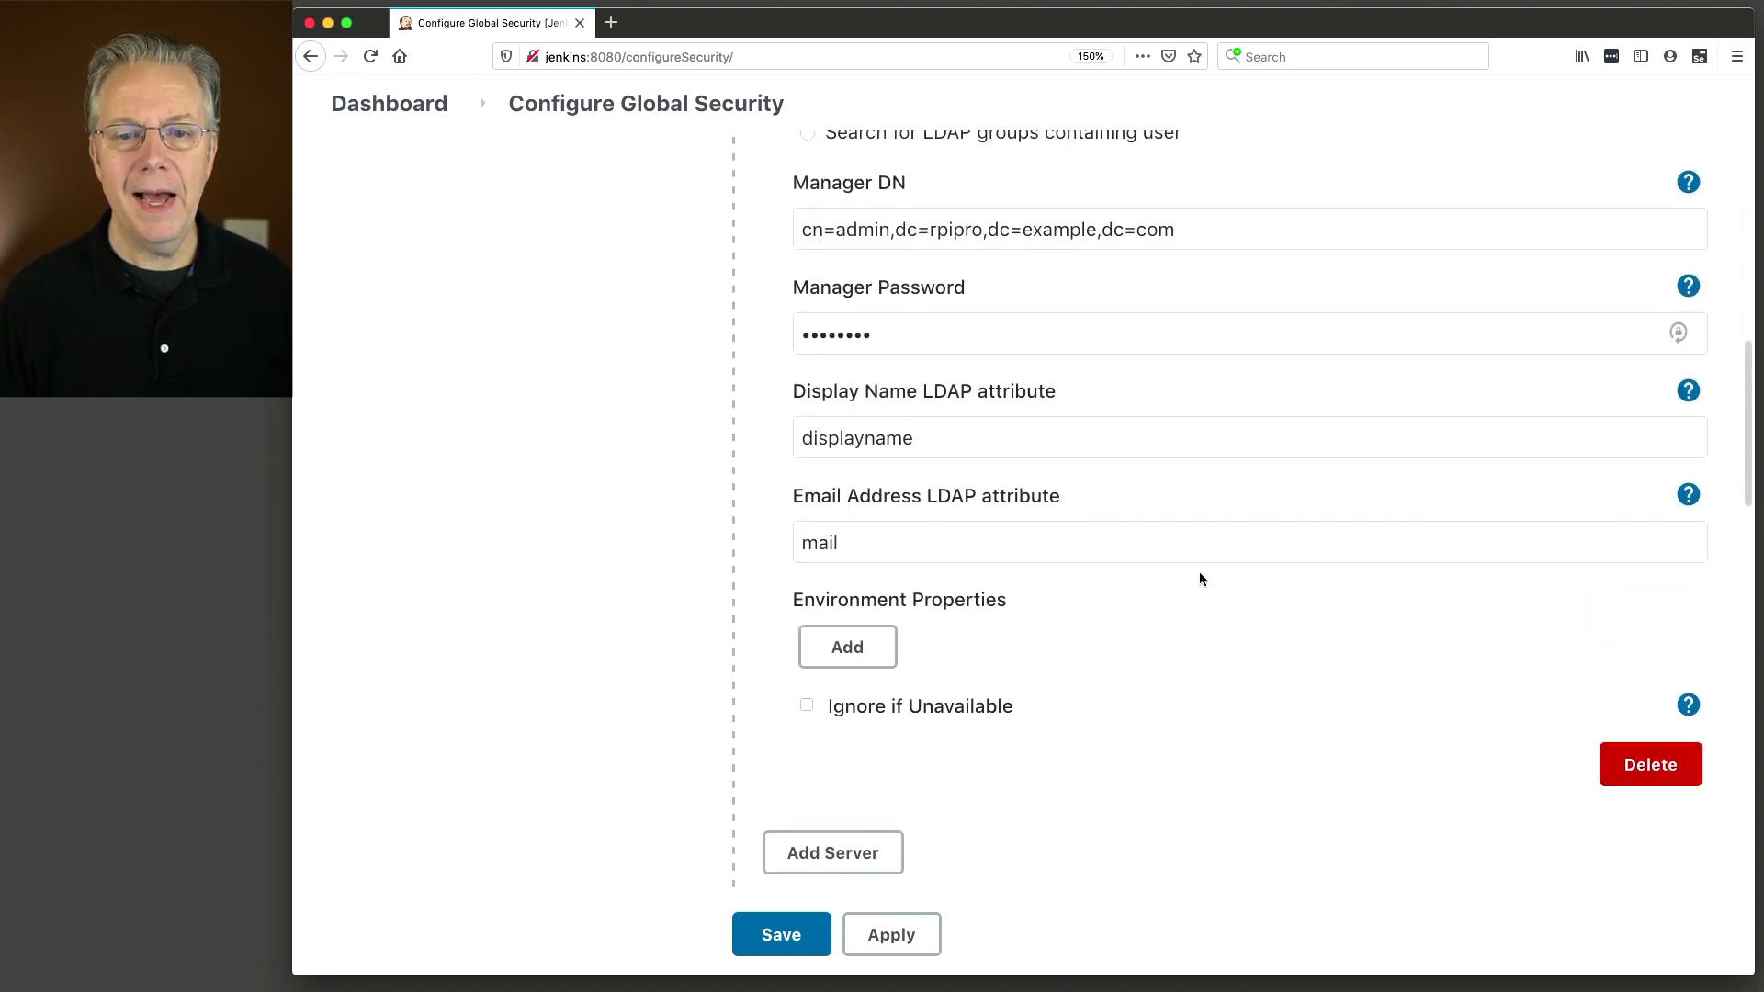
{"action": "scroll", "coordinate": [1199, 579], "scroll_direction": "up", "scroll_amount": 3}
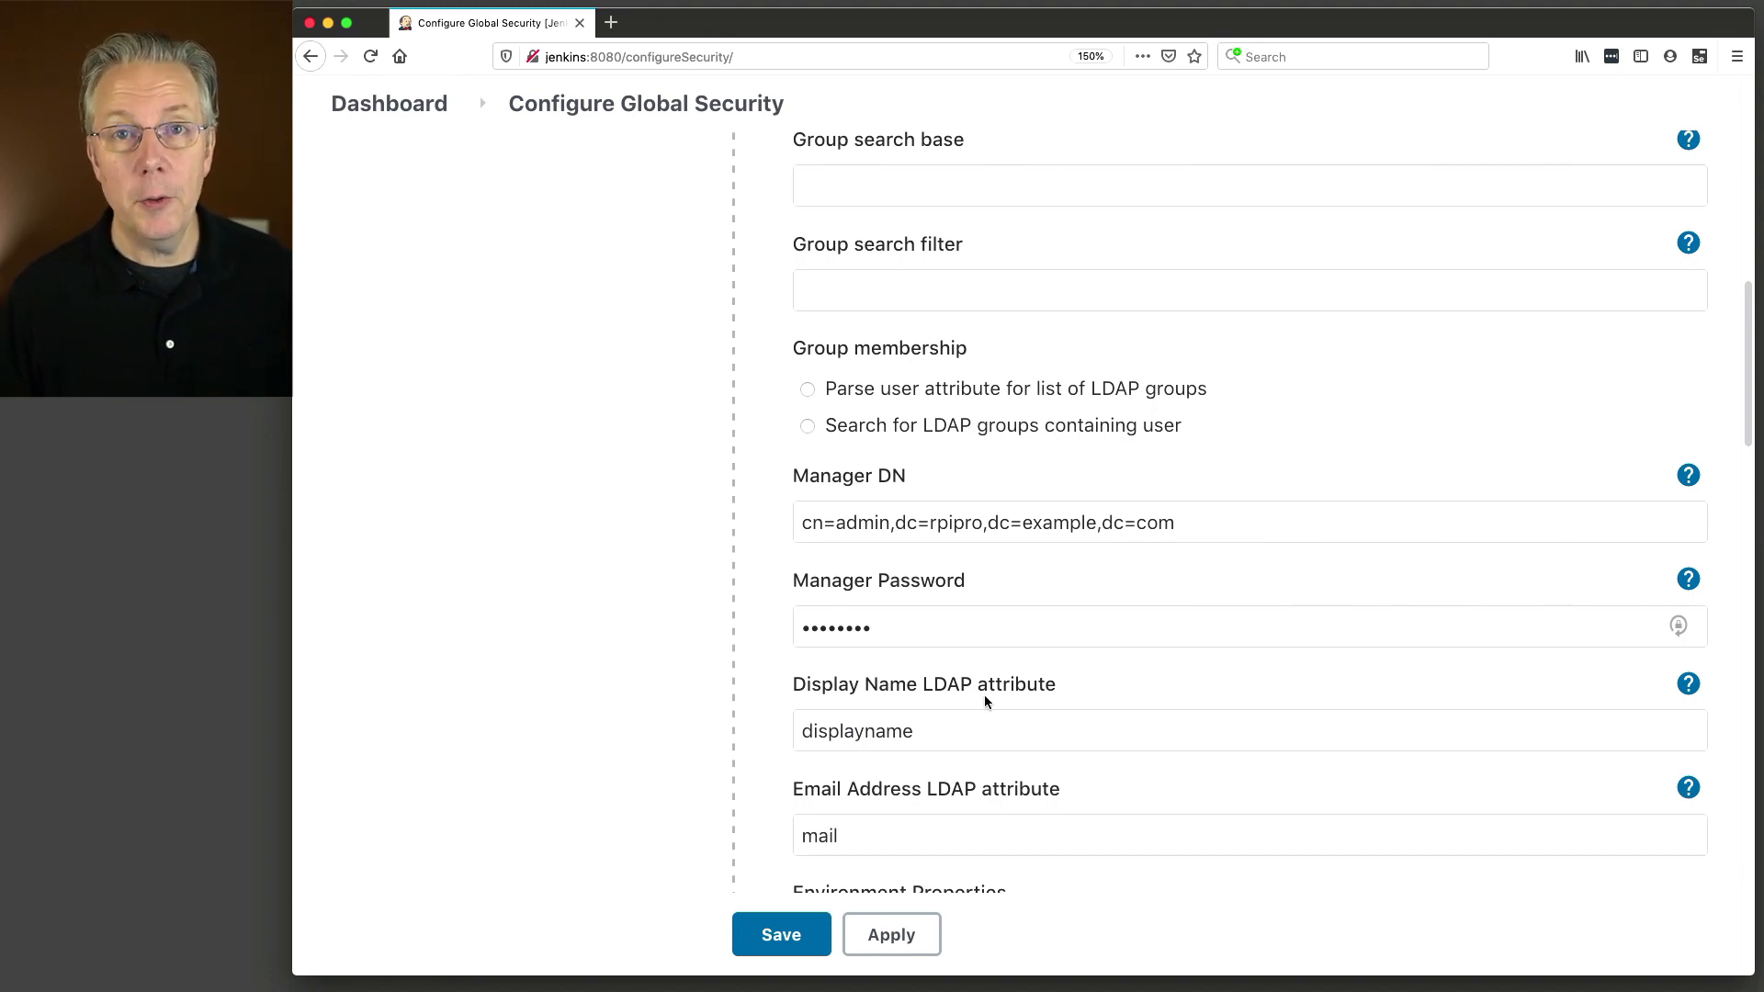
{"action": "scroll", "coordinate": [985, 699], "scroll_direction": "up", "scroll_amount": 5}
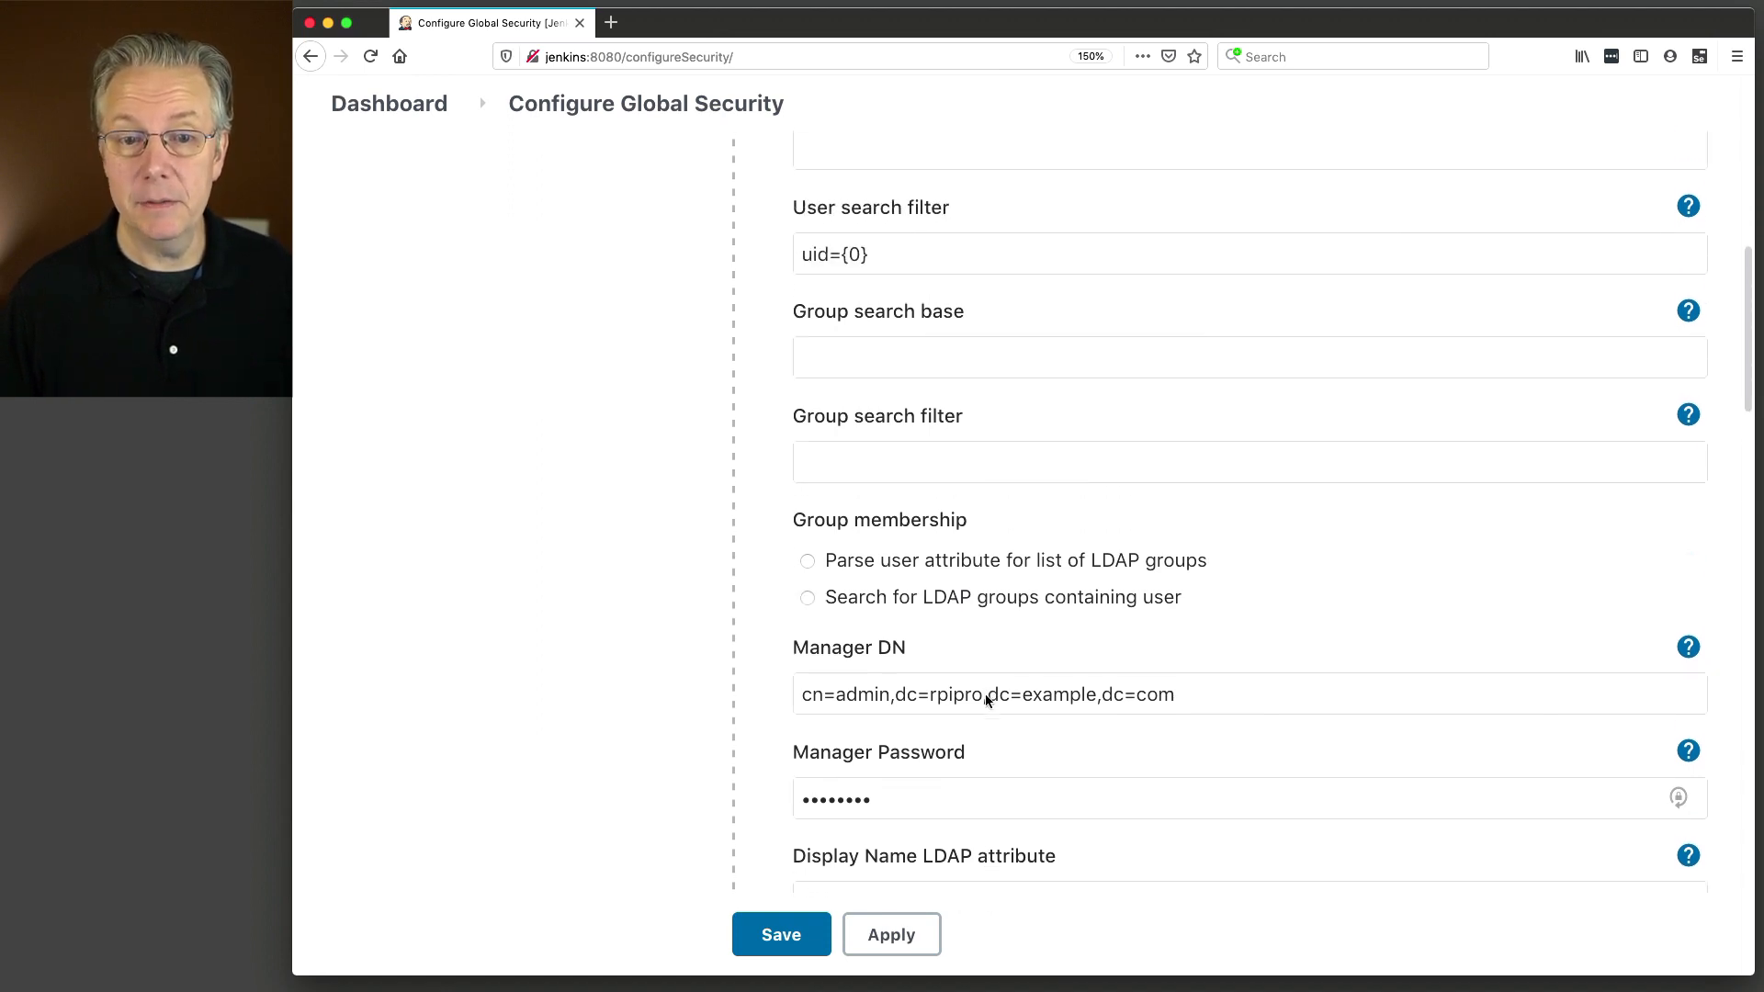
{"action": "scroll", "coordinate": [986, 696], "scroll_direction": "up", "scroll_amount": 1}
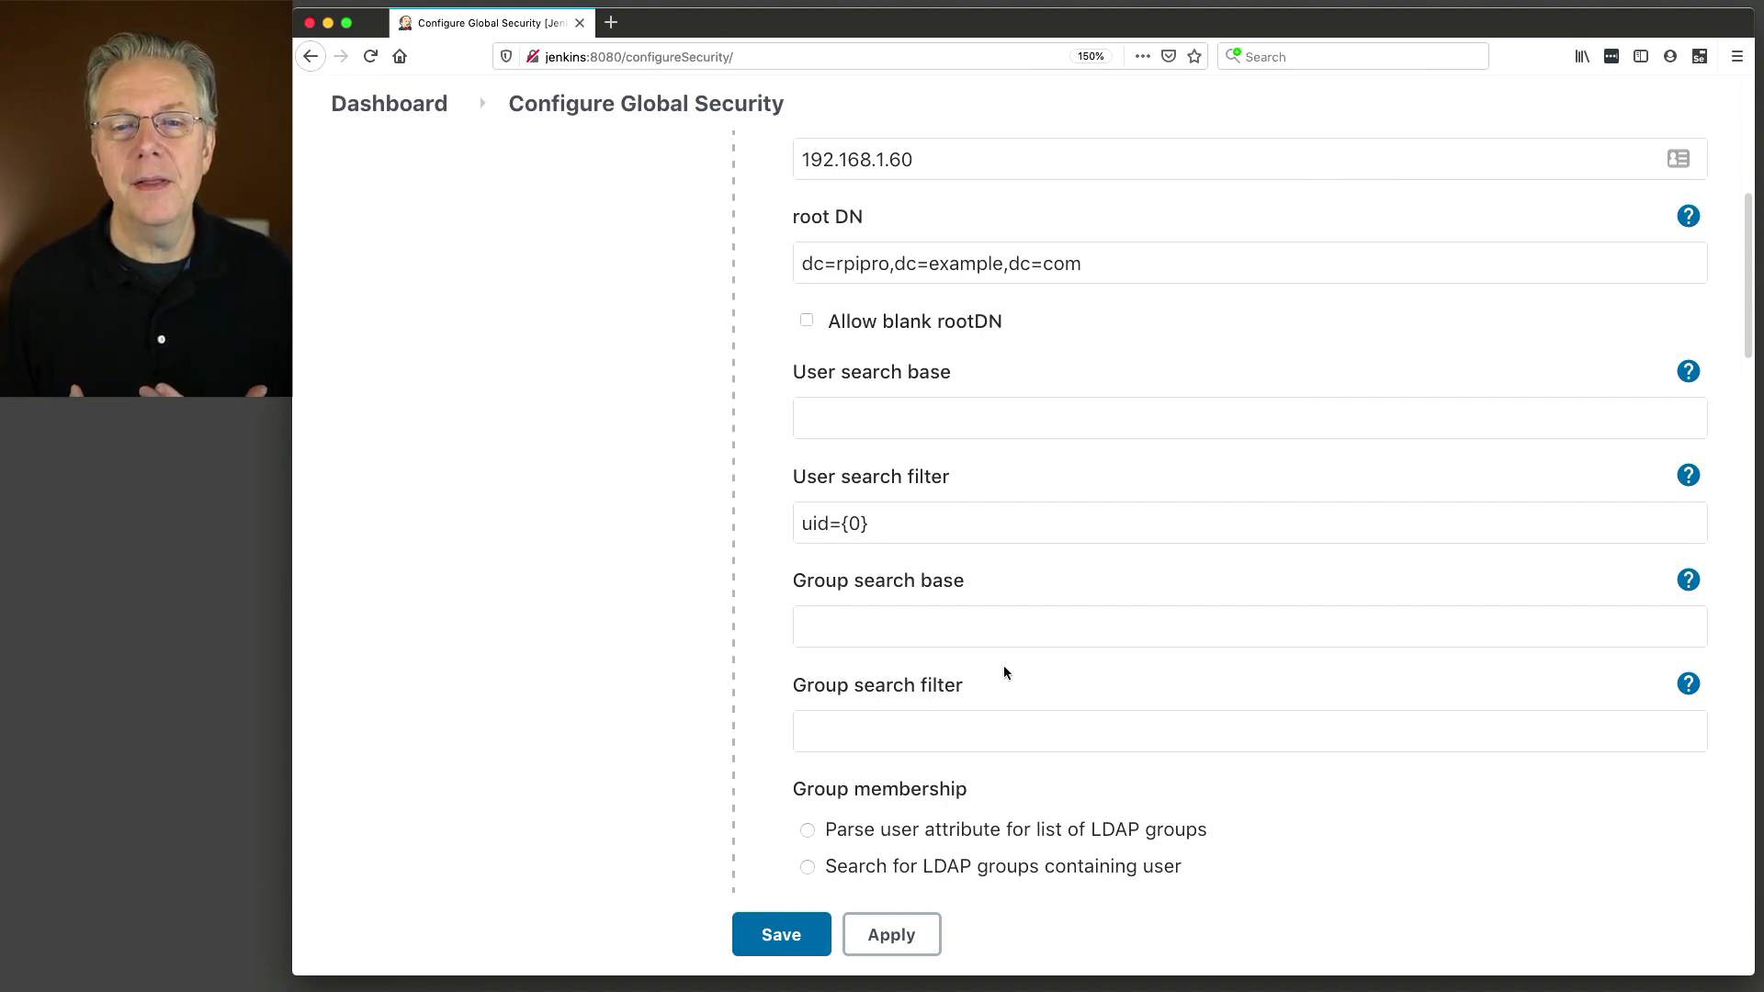
{"action": "left_click", "coordinate": [995, 638]}
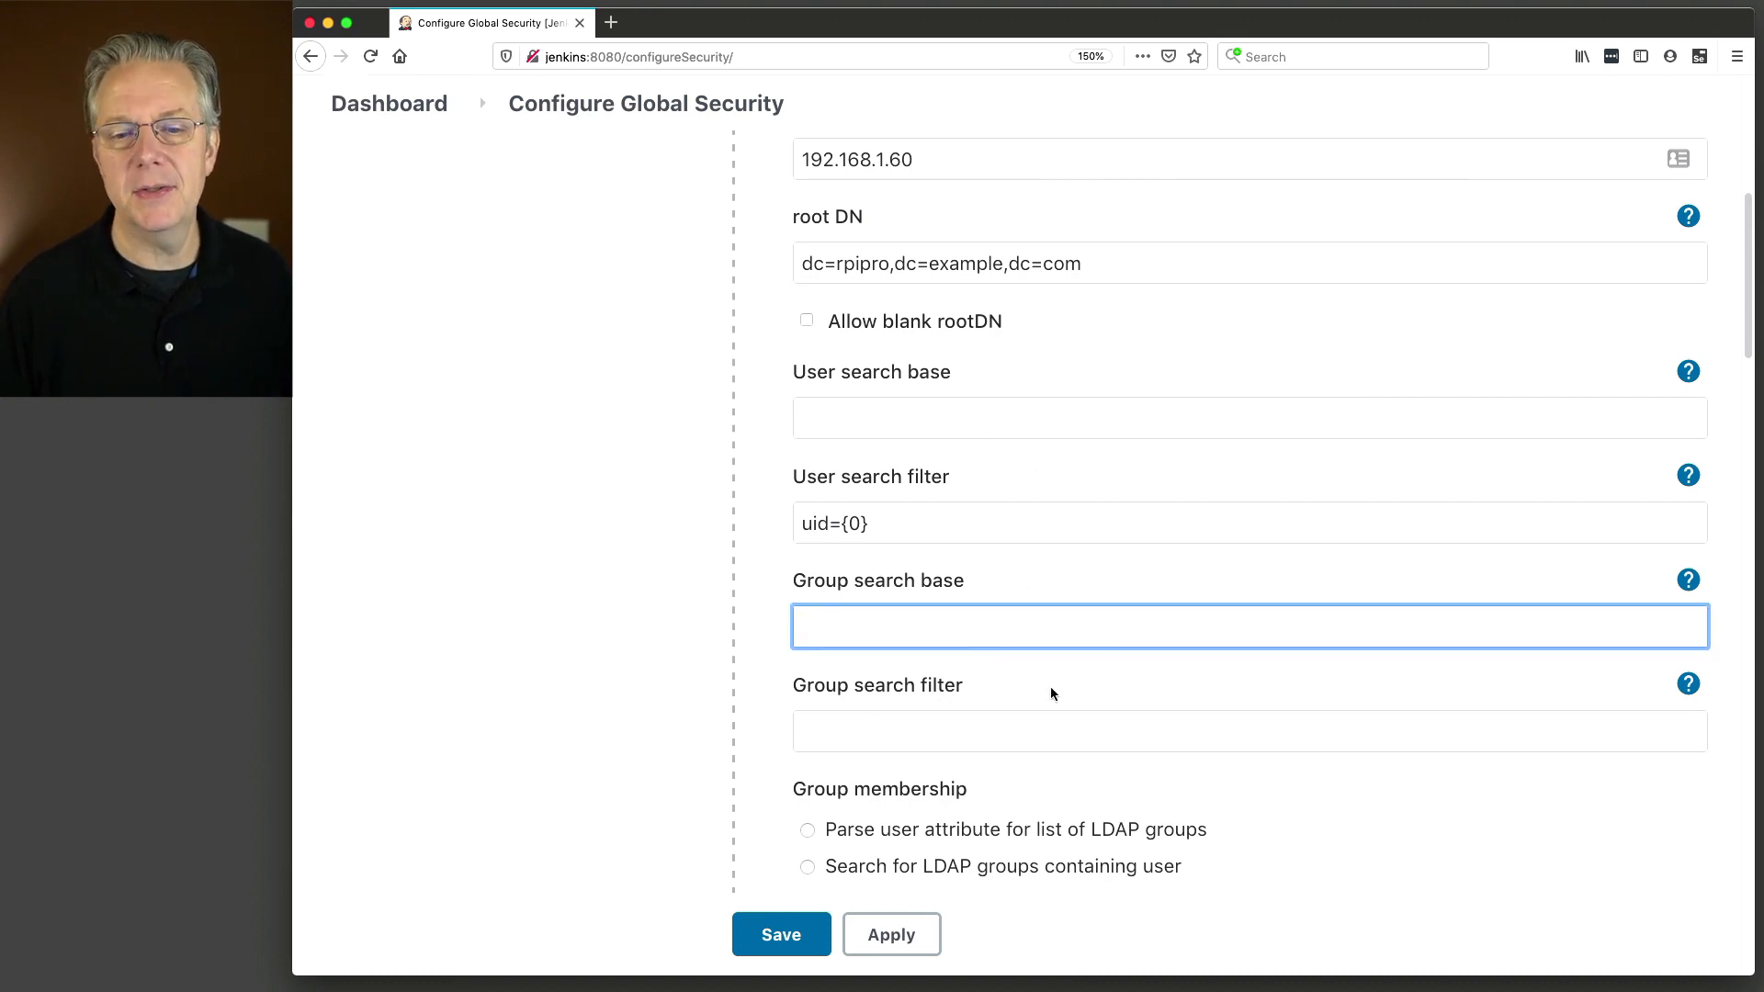
{"action": "left_click", "coordinate": [1098, 731]}
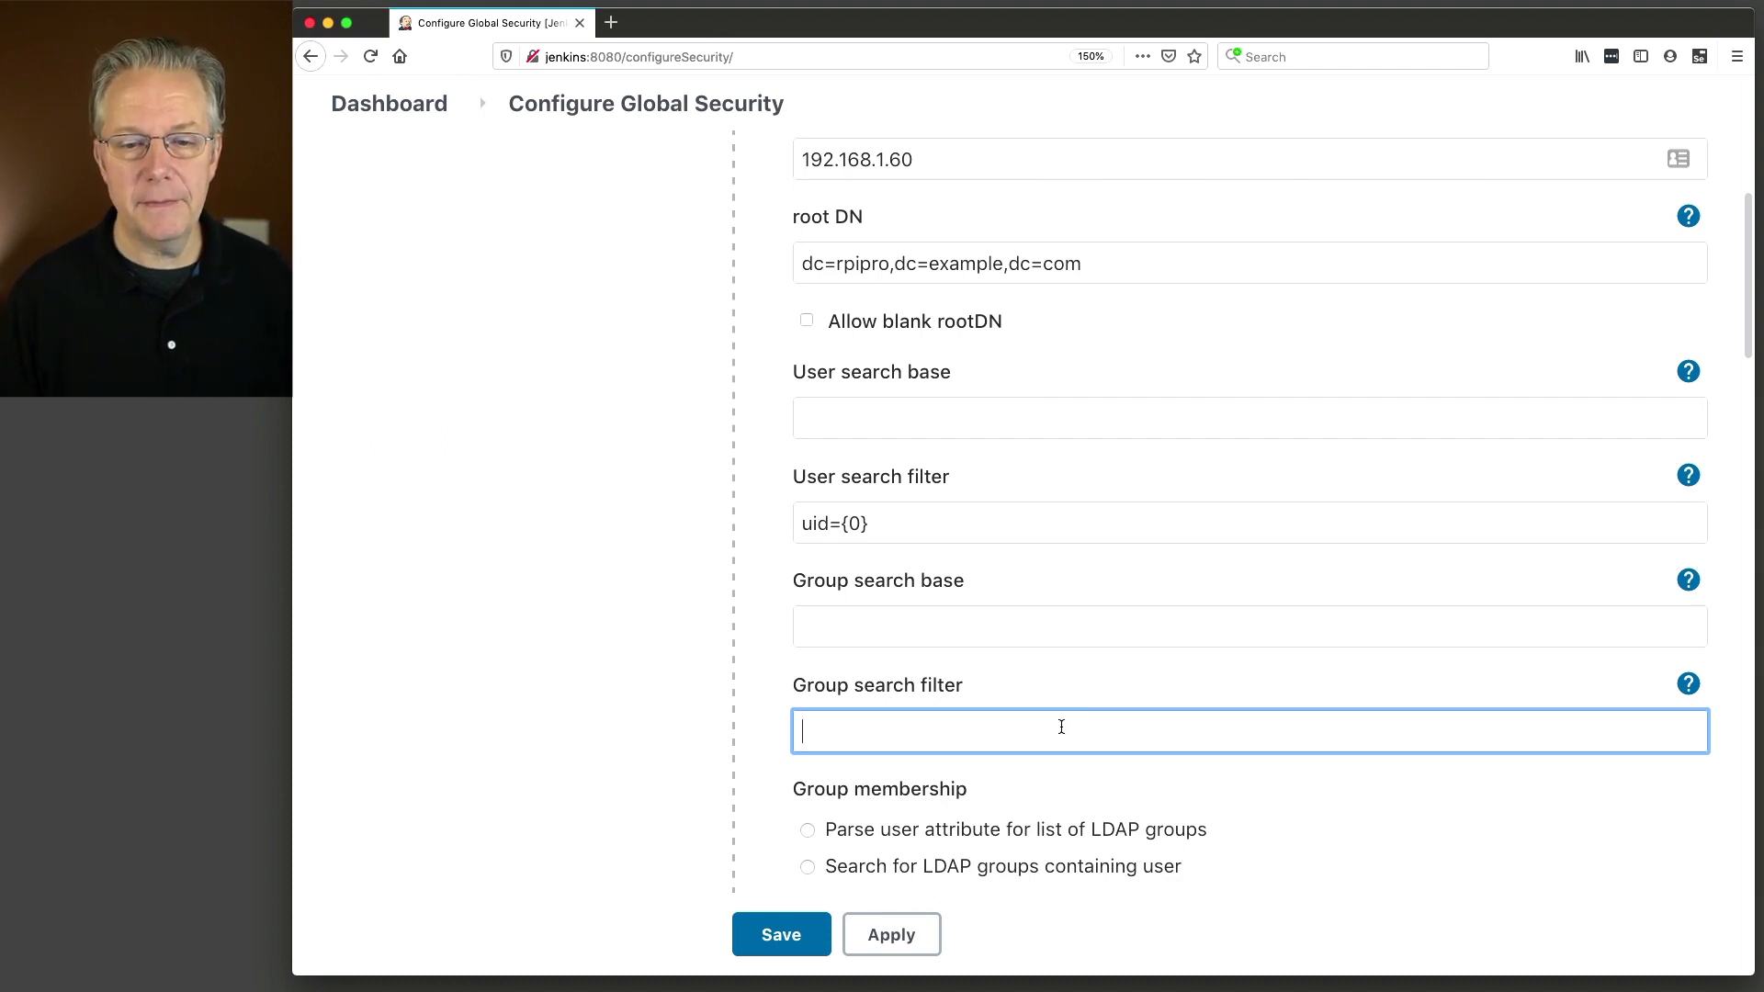
{"action": "scroll", "coordinate": [1061, 726], "scroll_direction": "up", "scroll_amount": 5}
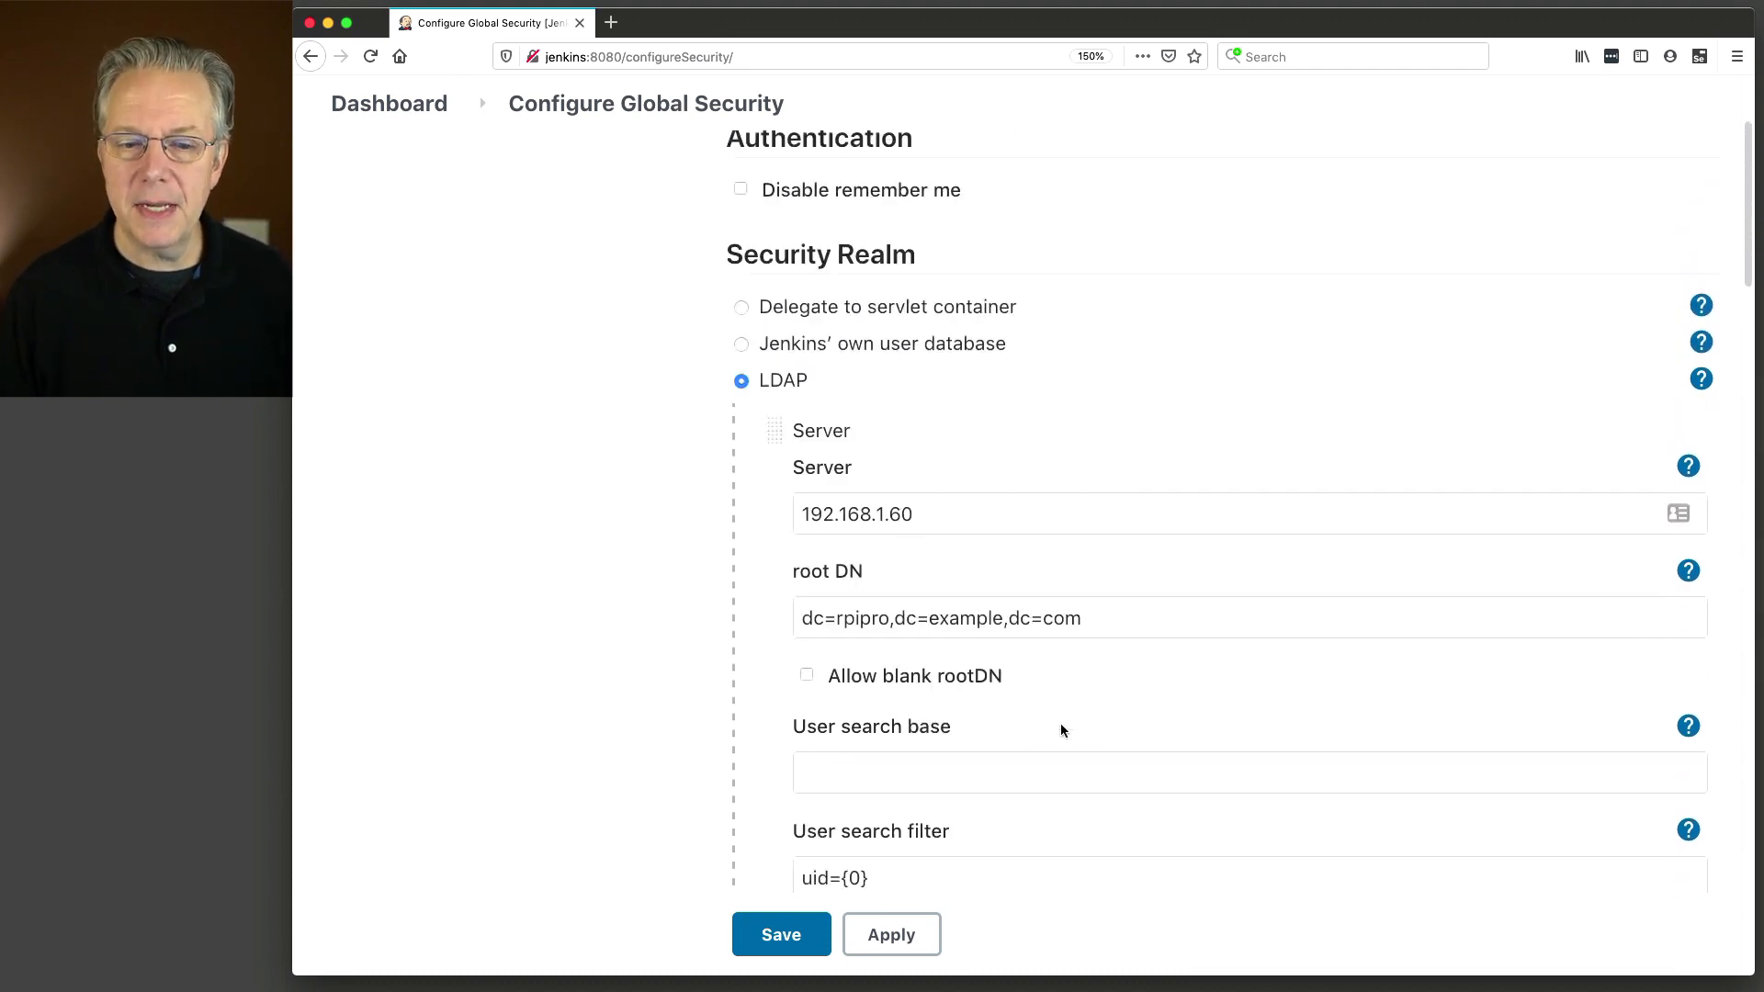
Save the LDAP security configuration, then reopen Configure Global Security from Manage Jenkins.
{"action": "scroll", "coordinate": [1061, 730], "scroll_direction": "up", "scroll_amount": 5}
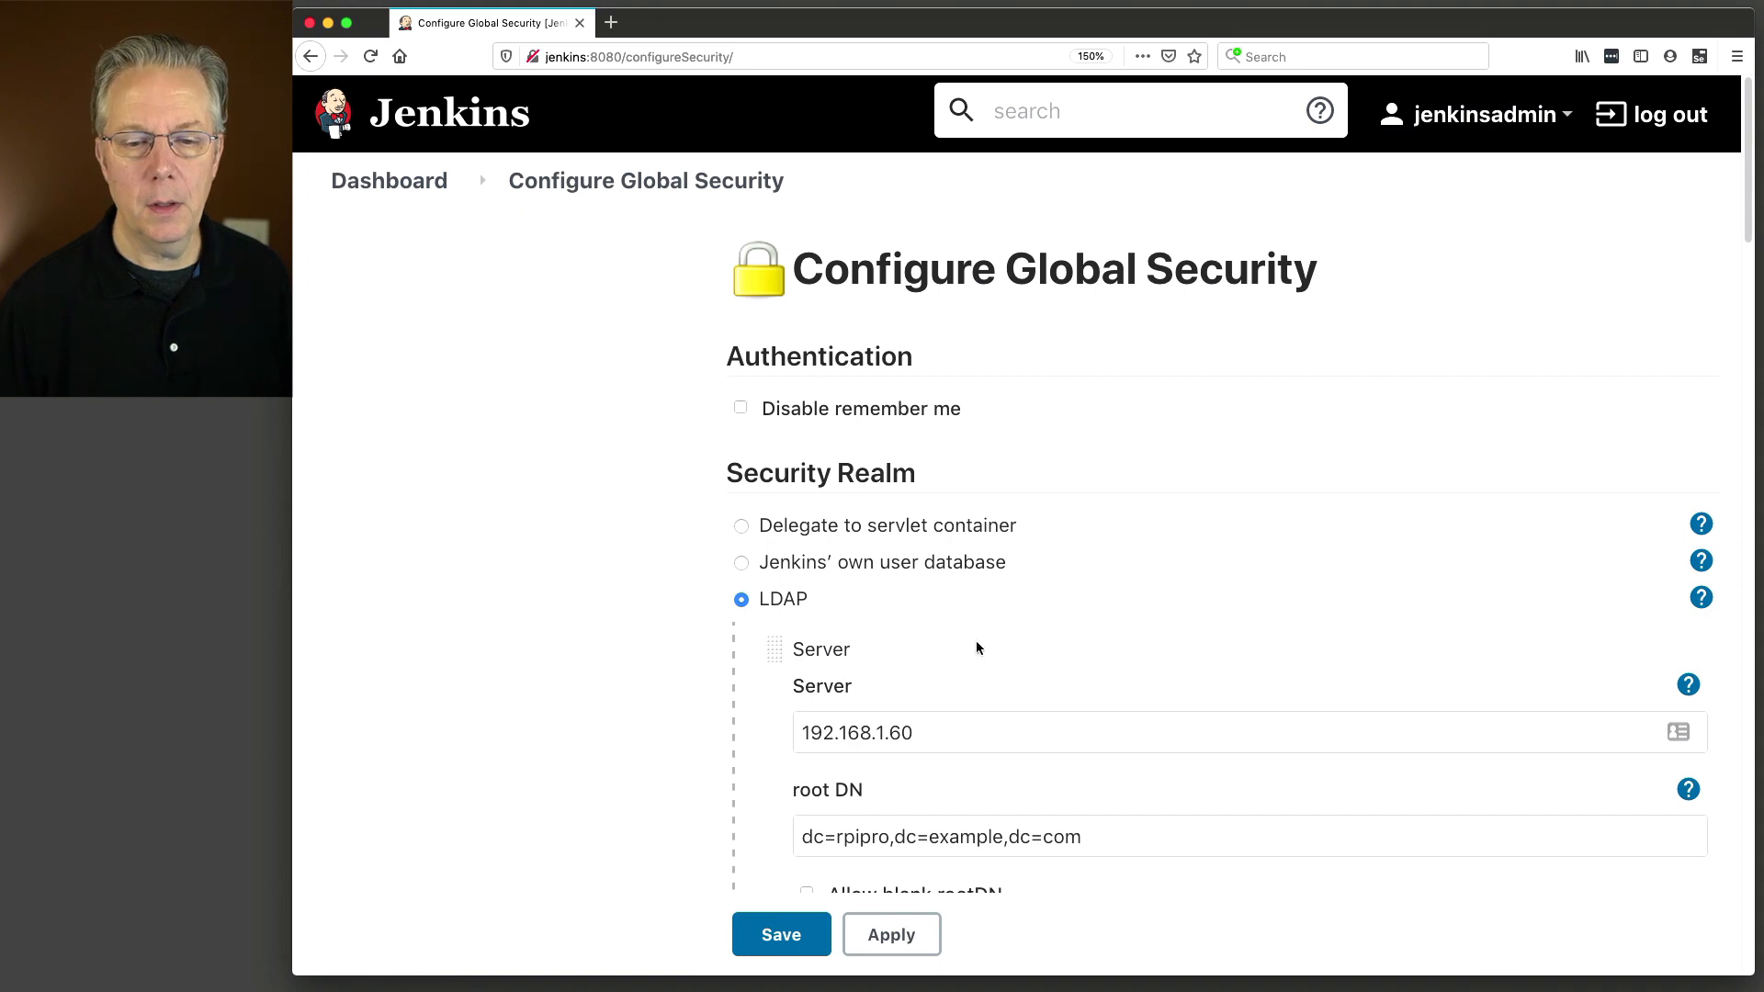
{"action": "left_click", "coordinate": [781, 935]}
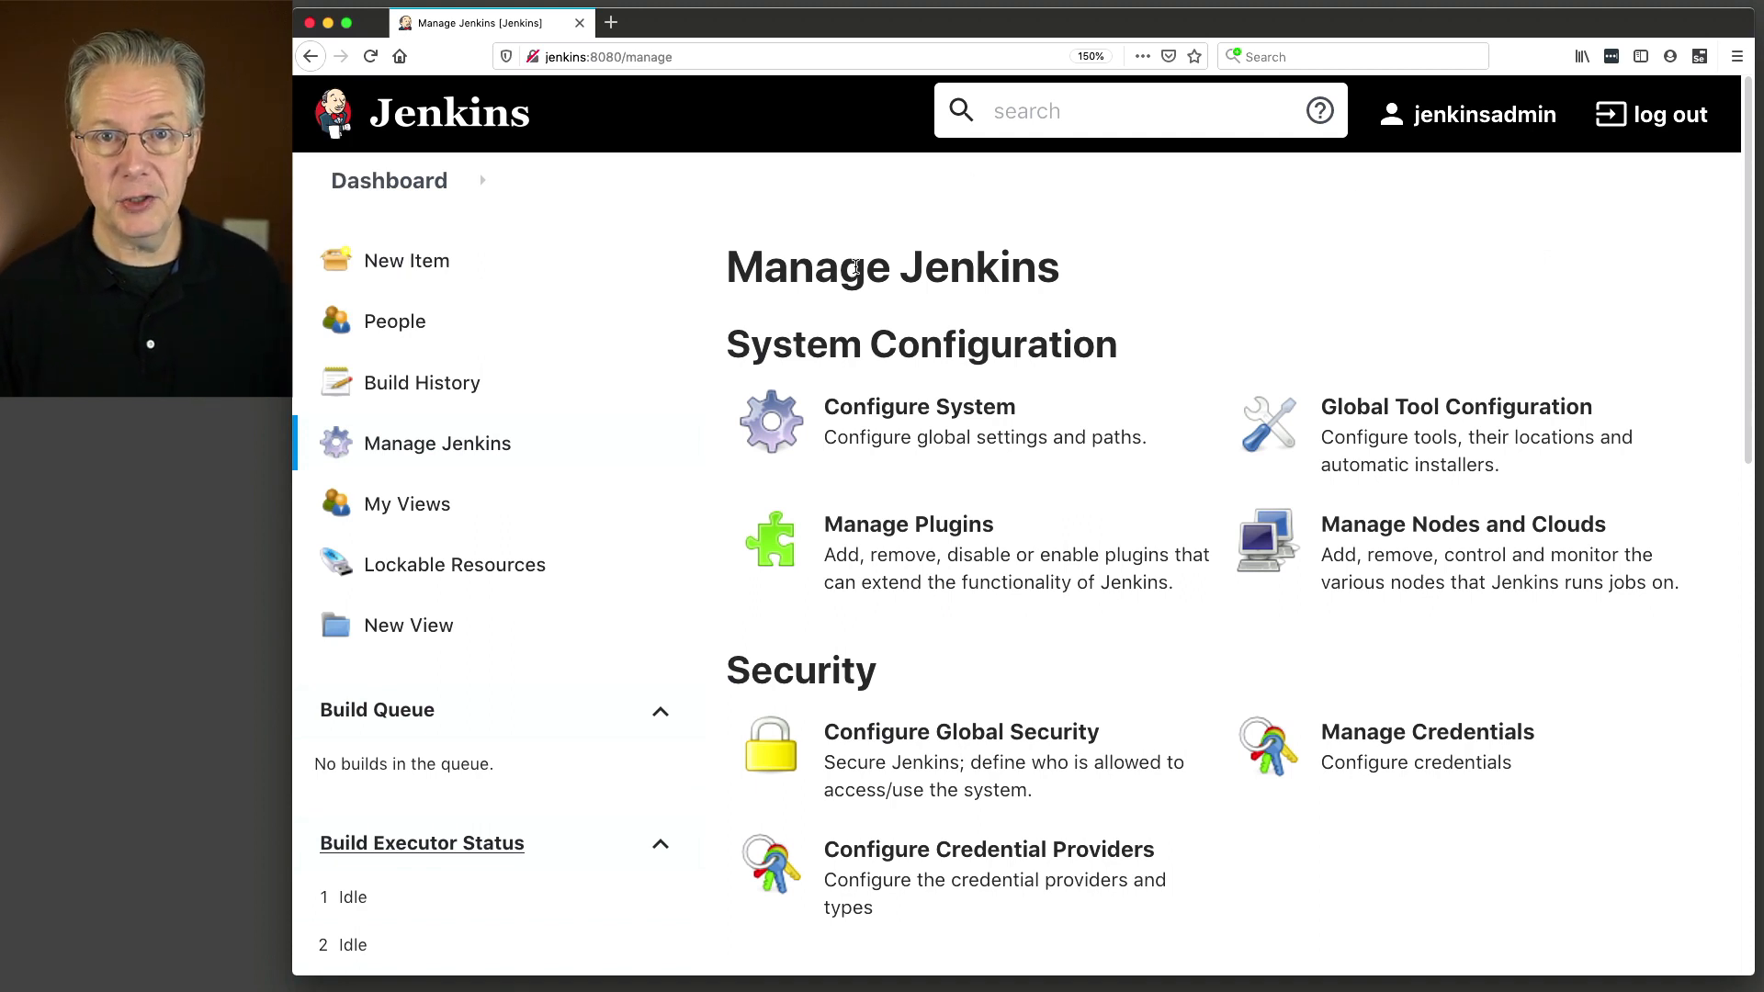
{"action": "left_click", "coordinate": [980, 751]}
Check that LDAP with server 192.168.1.60 was kept, then go to the Dashboard.
{"action": "scroll", "coordinate": [981, 735], "scroll_direction": "down", "scroll_amount": 3}
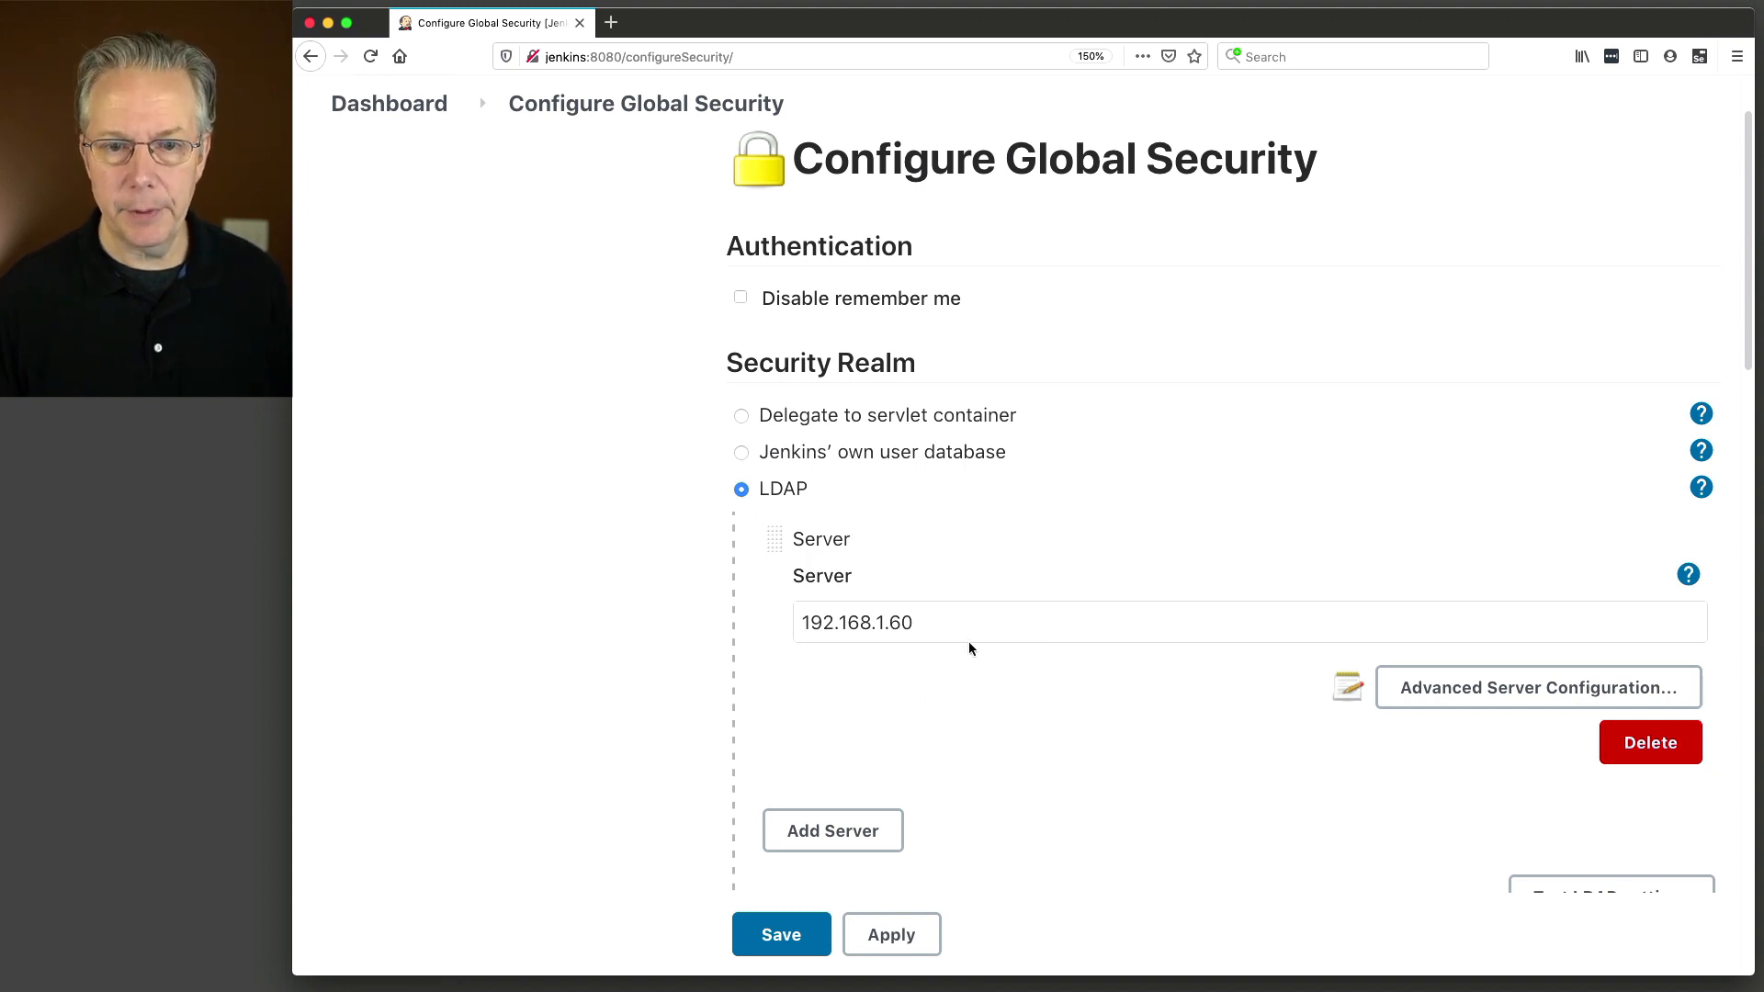
{"action": "left_click", "coordinate": [414, 110]}
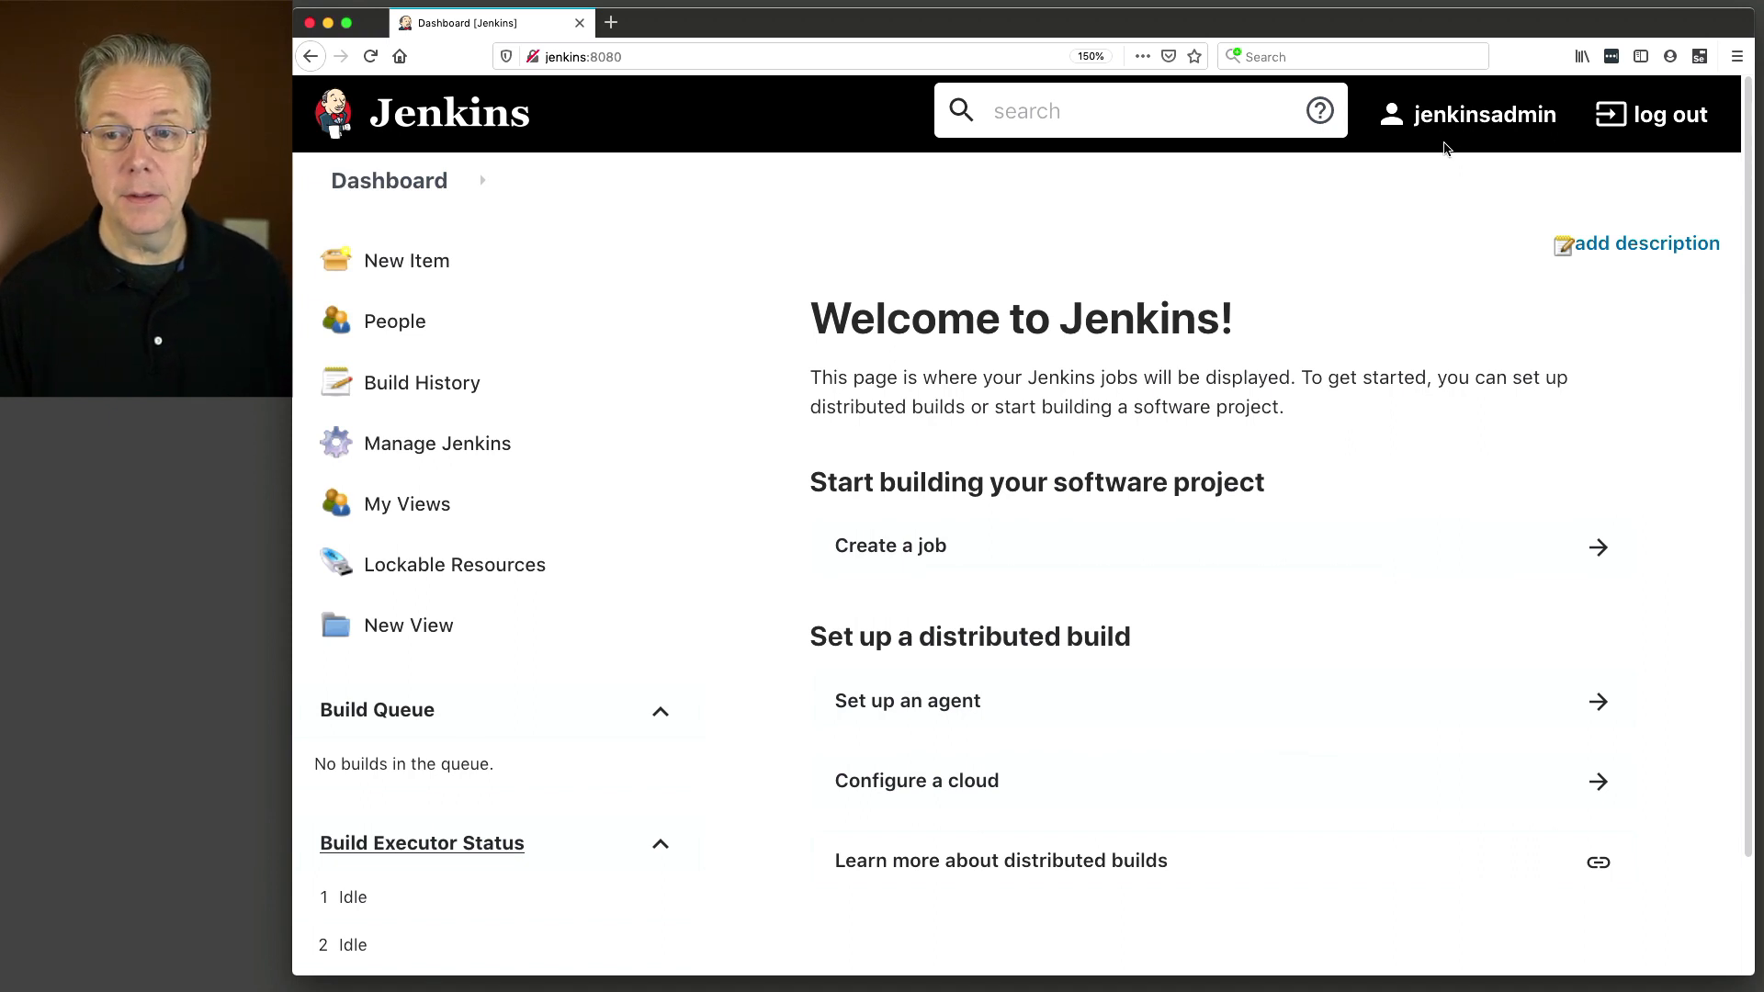
Log out and attempt signing in with the local admin username and password.
{"action": "left_click", "coordinate": [1671, 114]}
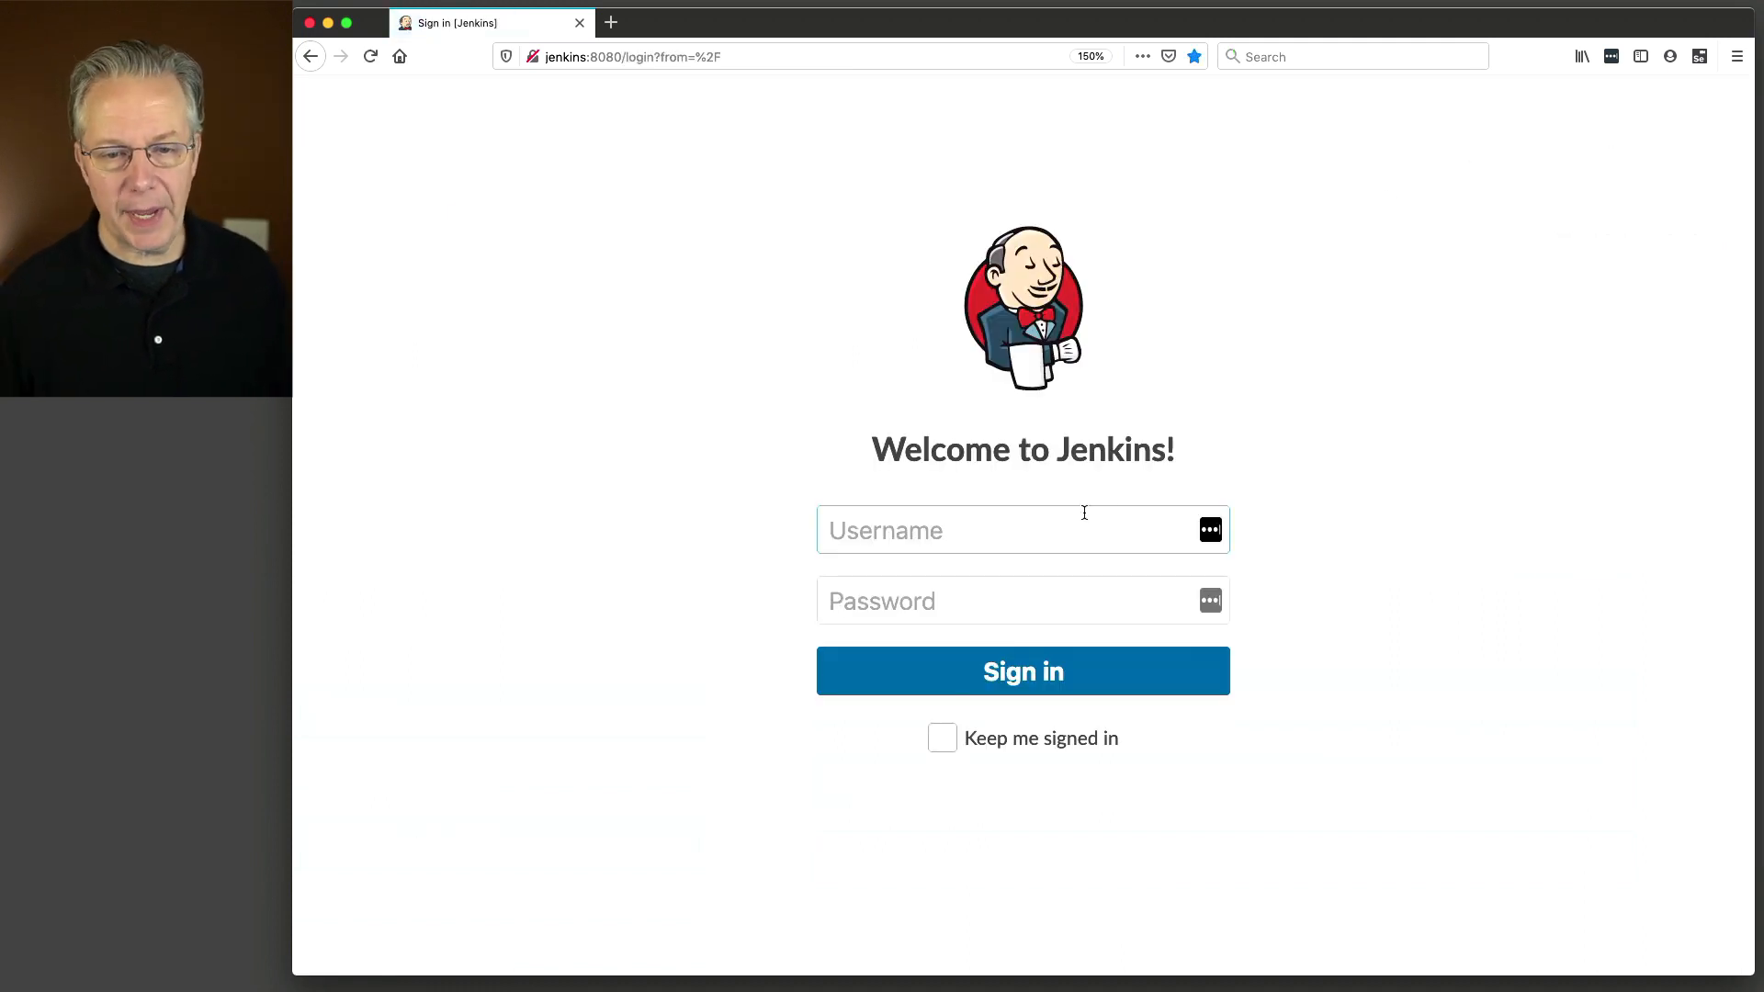
{"action": "type", "text": "jenkinsadmin"}
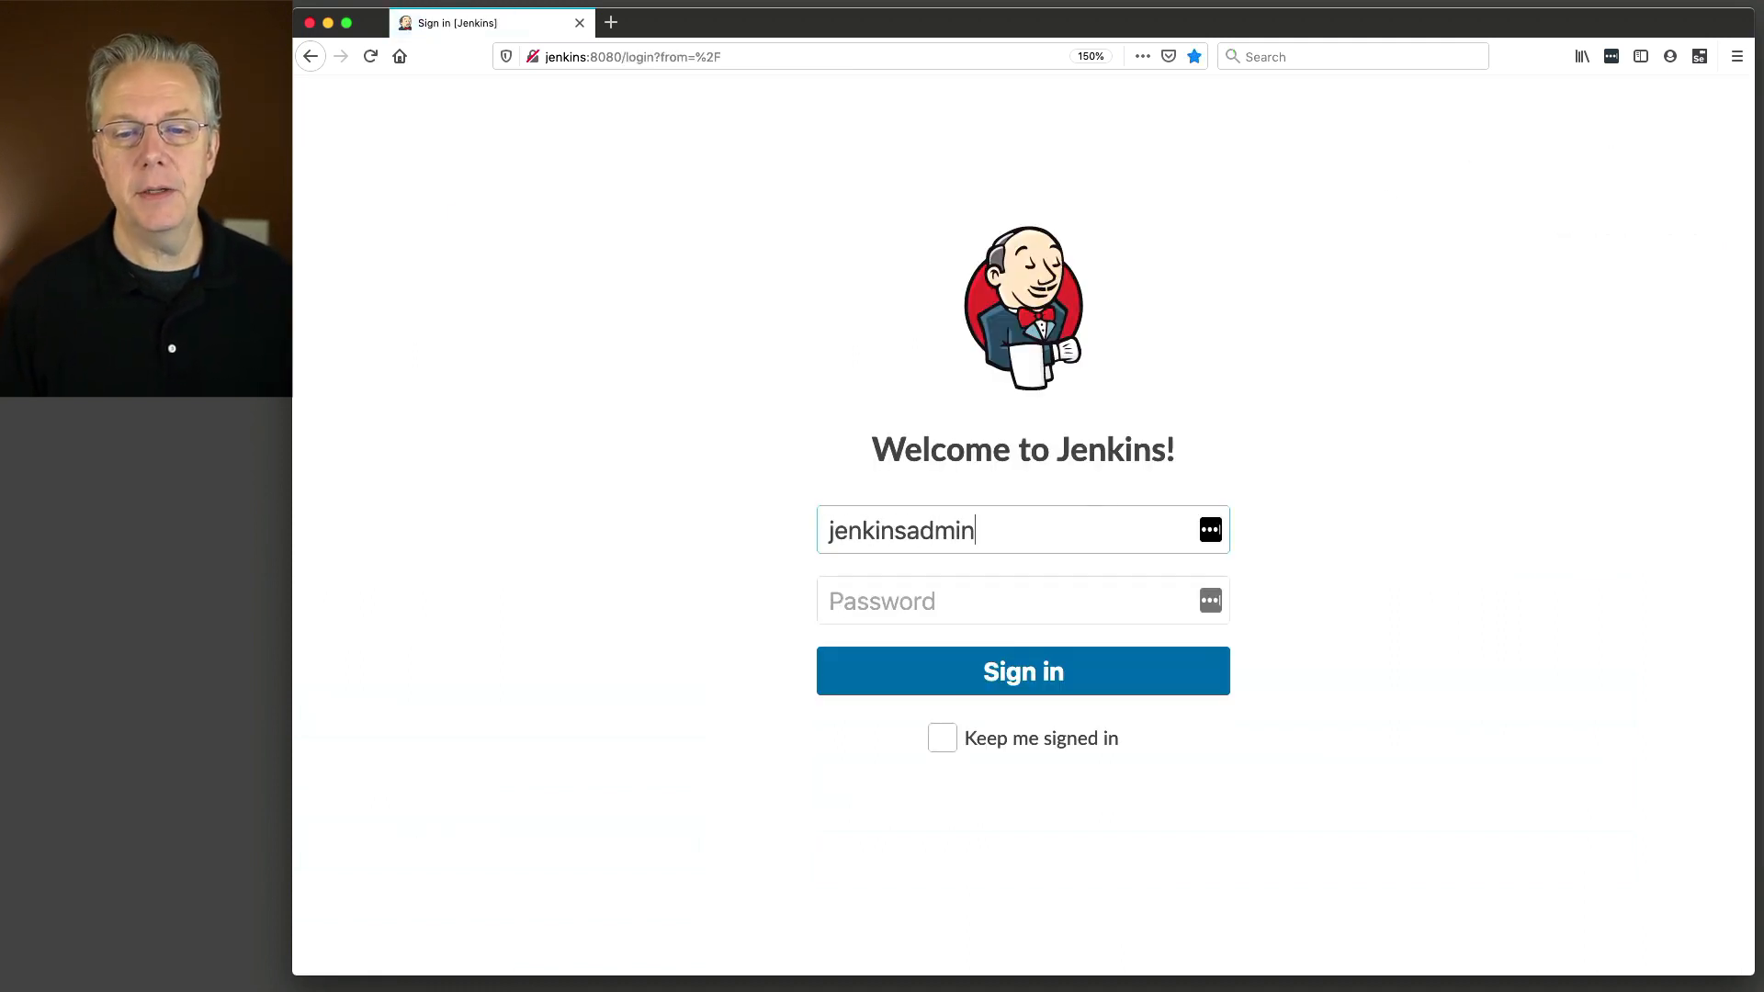
{"action": "key", "text": "super+a"}
{"action": "key", "text": "Tab"}
{"action": "key", "text": "super+v"}
{"action": "left_click", "coordinate": [1110, 428]}
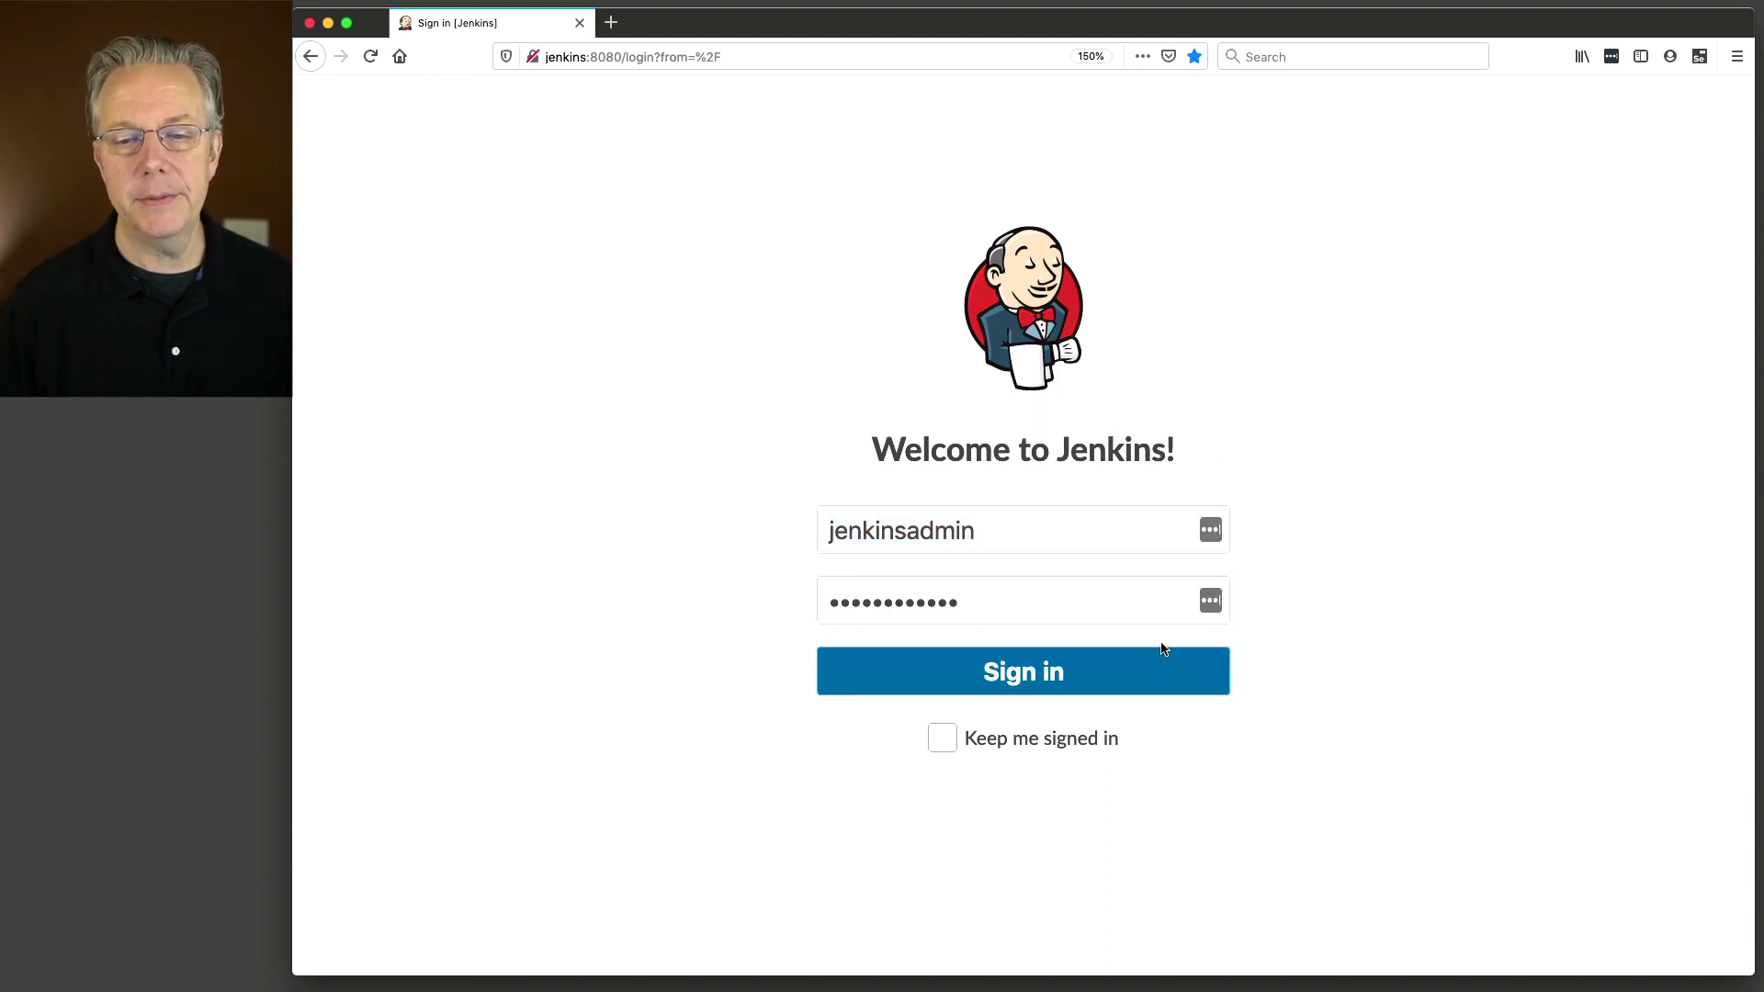
{"action": "left_click", "coordinate": [1167, 685]}
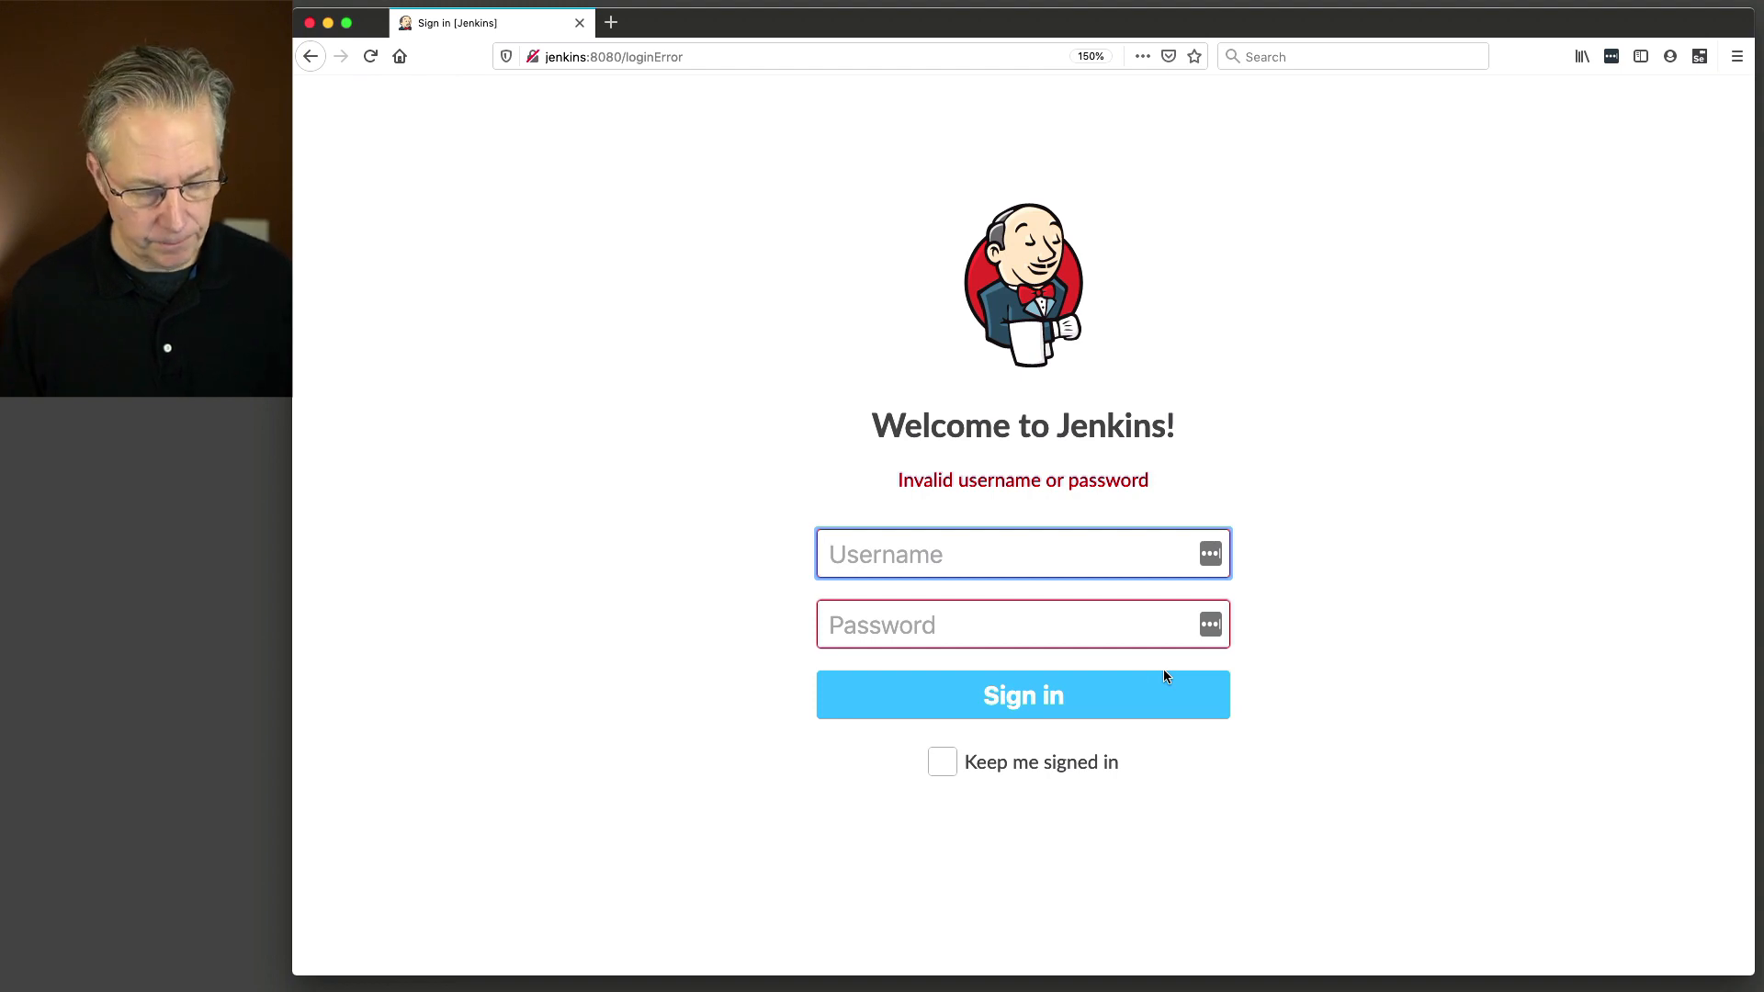
Sign in with the LDAP test user's username and password.
{"action": "type", "text": "sam"}
{"action": "key", "text": "Tab"}
{"action": "type", "text": "•••"}
{"action": "left_click", "coordinate": [1155, 696]}
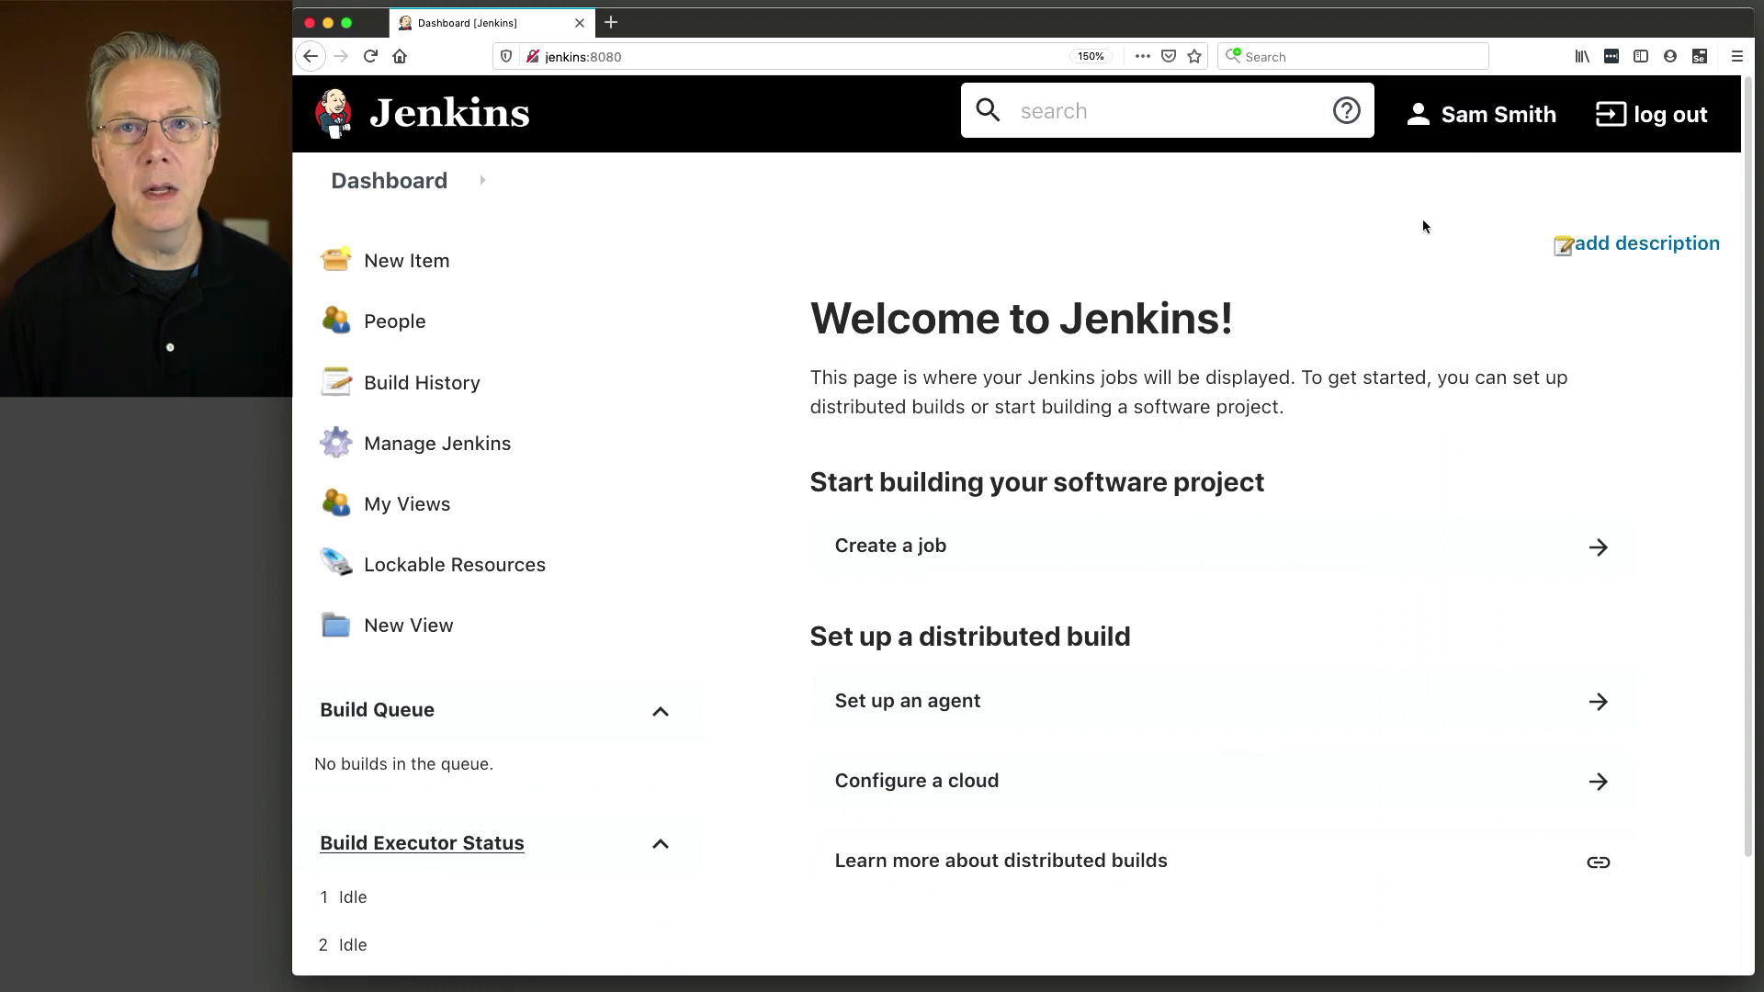
Open the signed-in LDAP user's profile and highlight its display name and User ID.
{"action": "left_click", "coordinate": [1494, 123]}
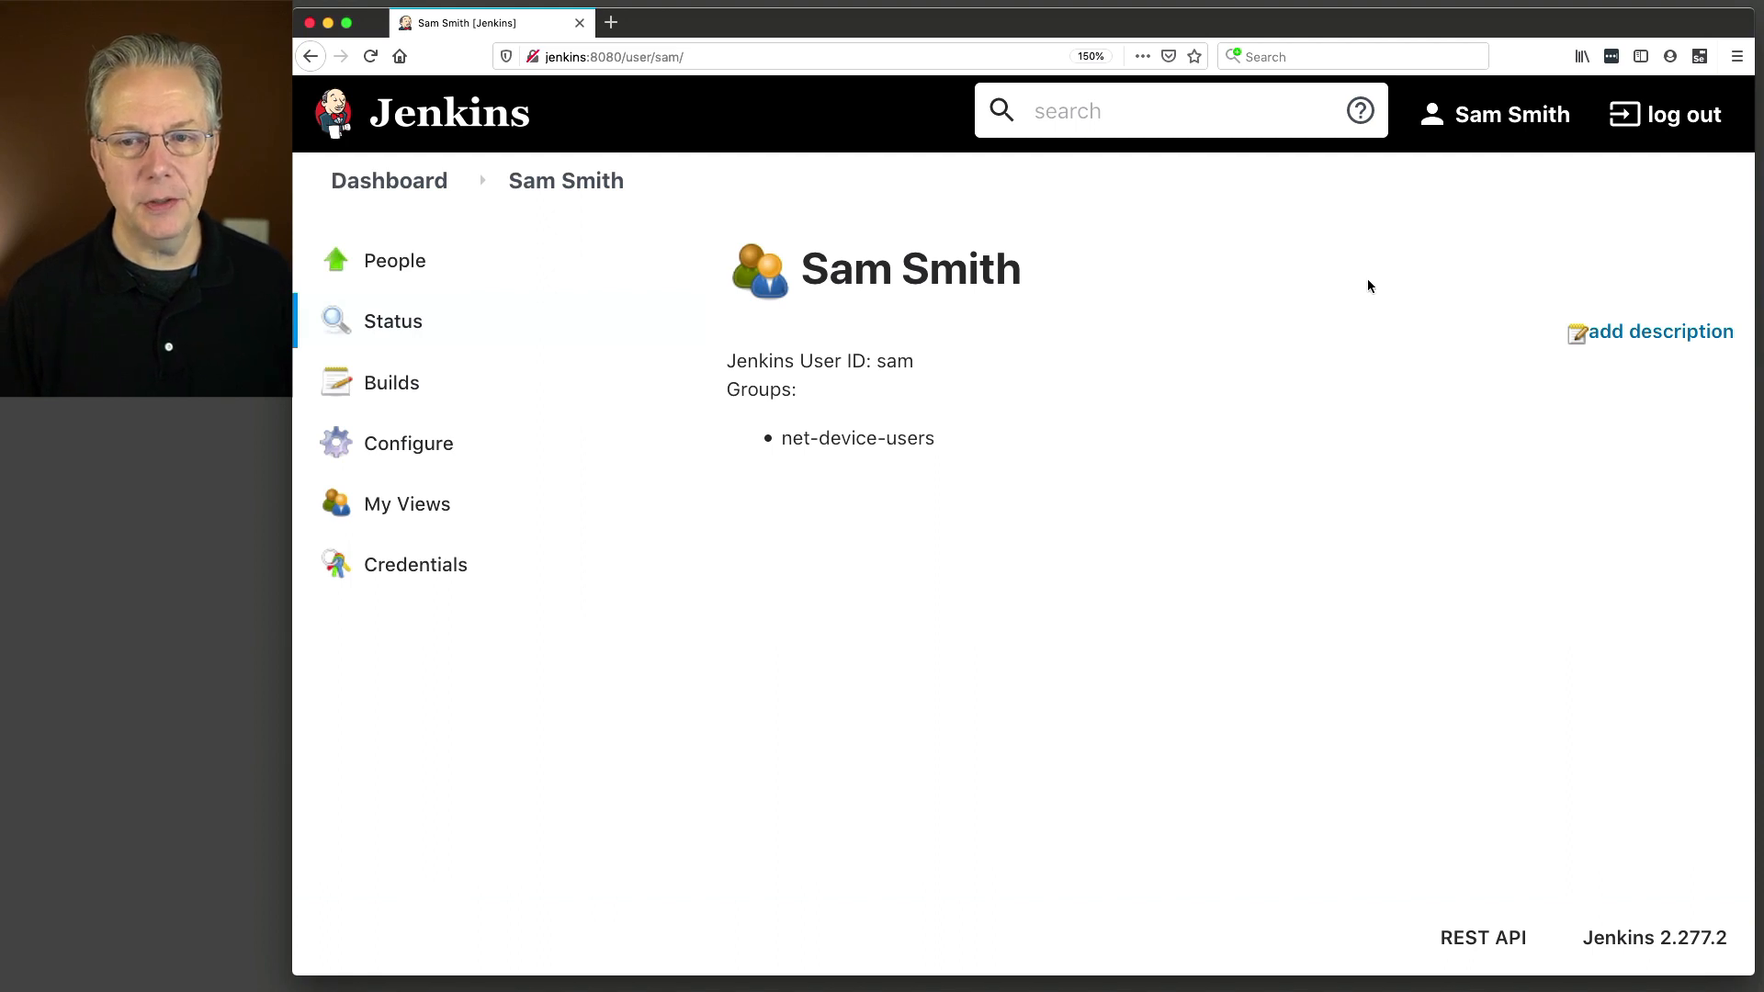
{"action": "left_click_drag", "start_coordinate": [803, 266], "coordinate": [1066, 264]}
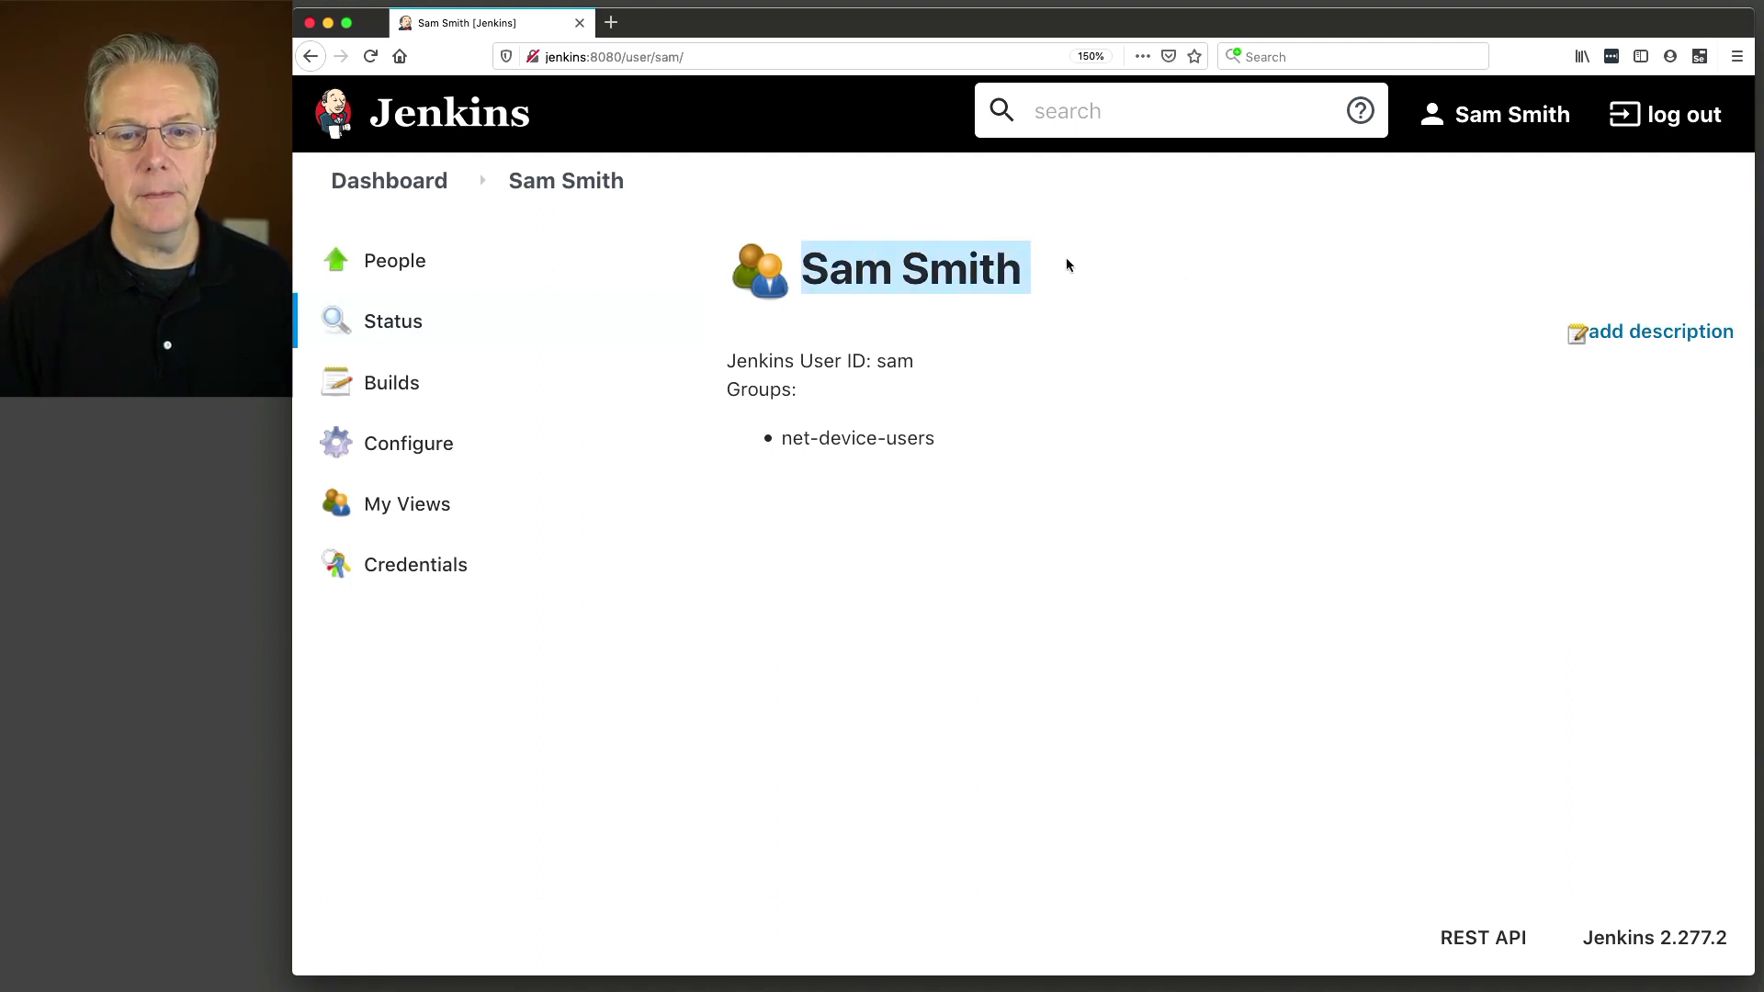
{"action": "left_click_drag", "start_coordinate": [816, 361], "coordinate": [879, 362]}
{"action": "double_click", "coordinate": [895, 363]}
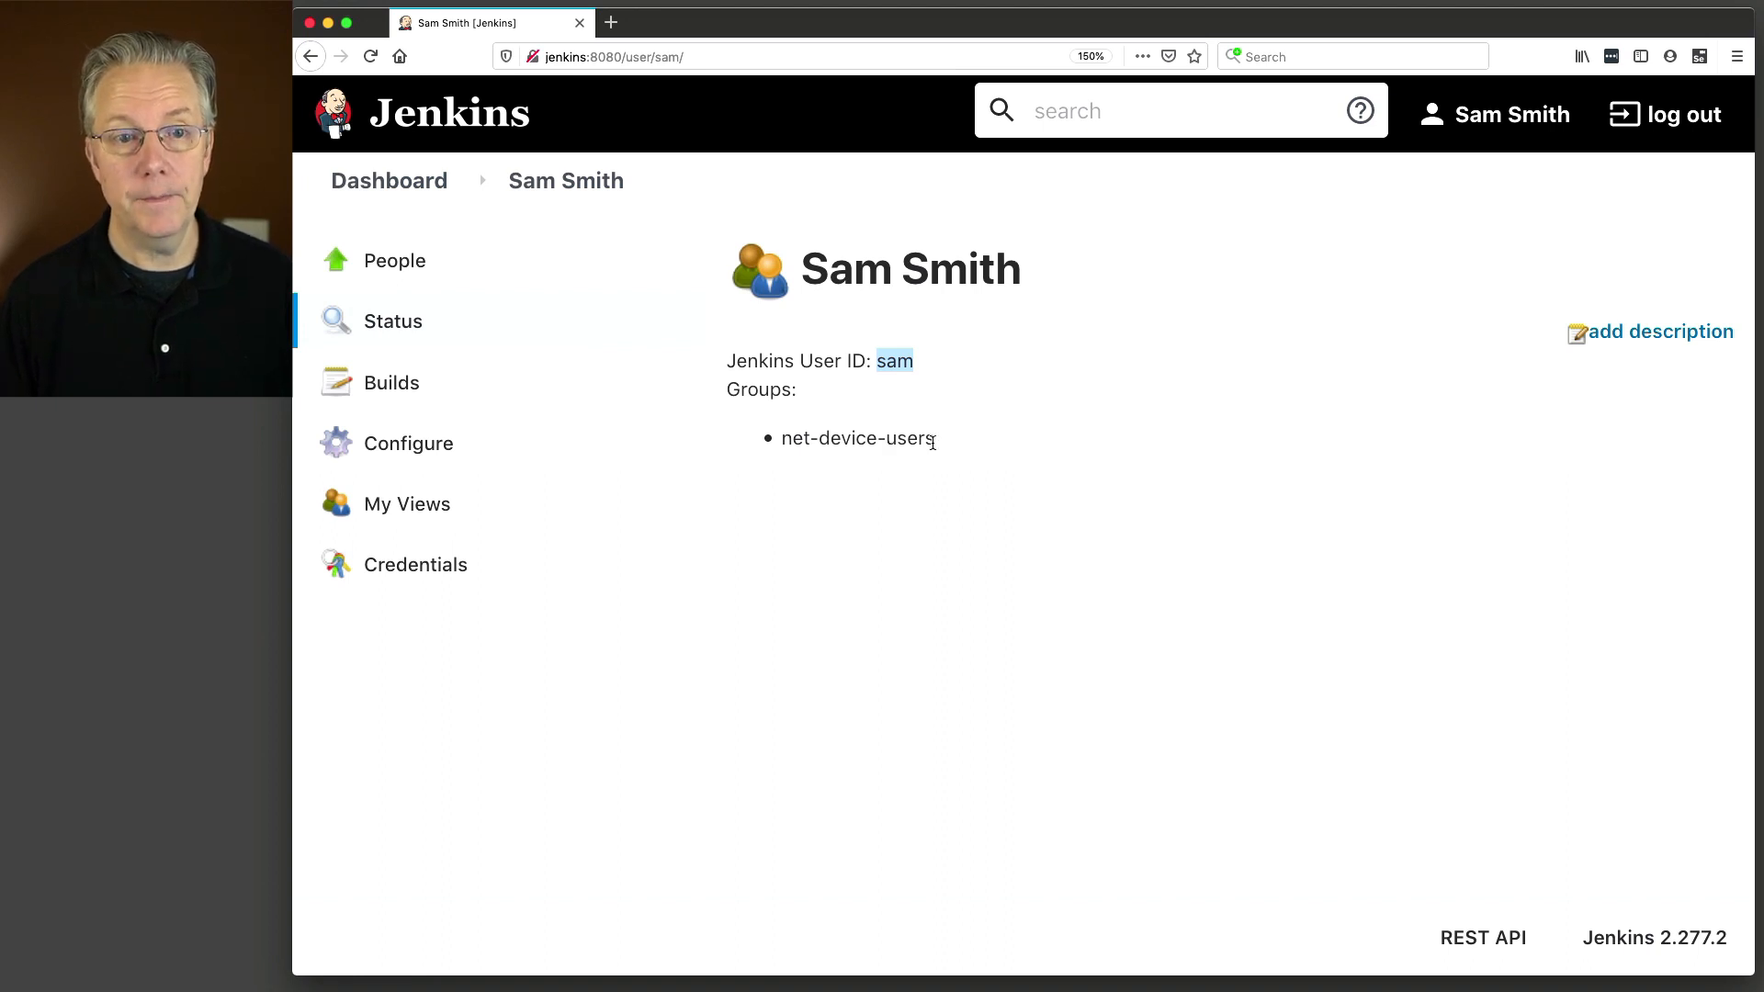
{"action": "left_click", "coordinate": [404, 446]}
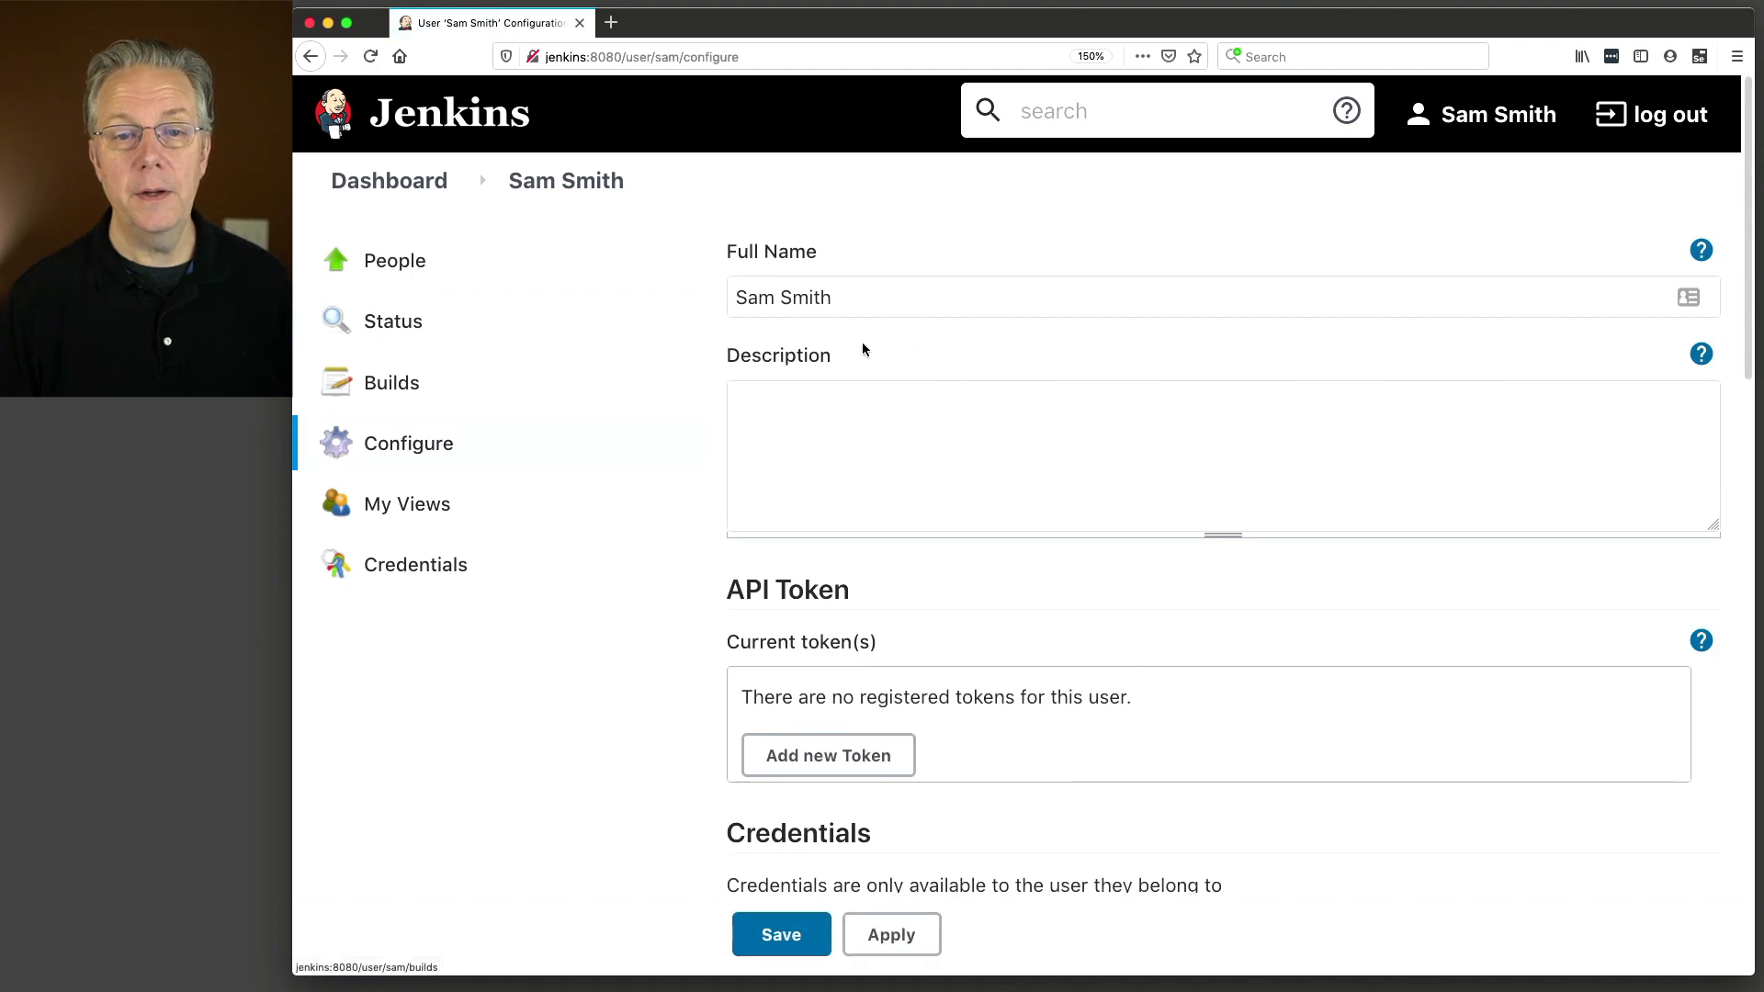
Highlight the full name and e-mail address filled in from LDAP on the user's configuration page.
{"action": "left_click_drag", "start_coordinate": [869, 302], "coordinate": [707, 288]}
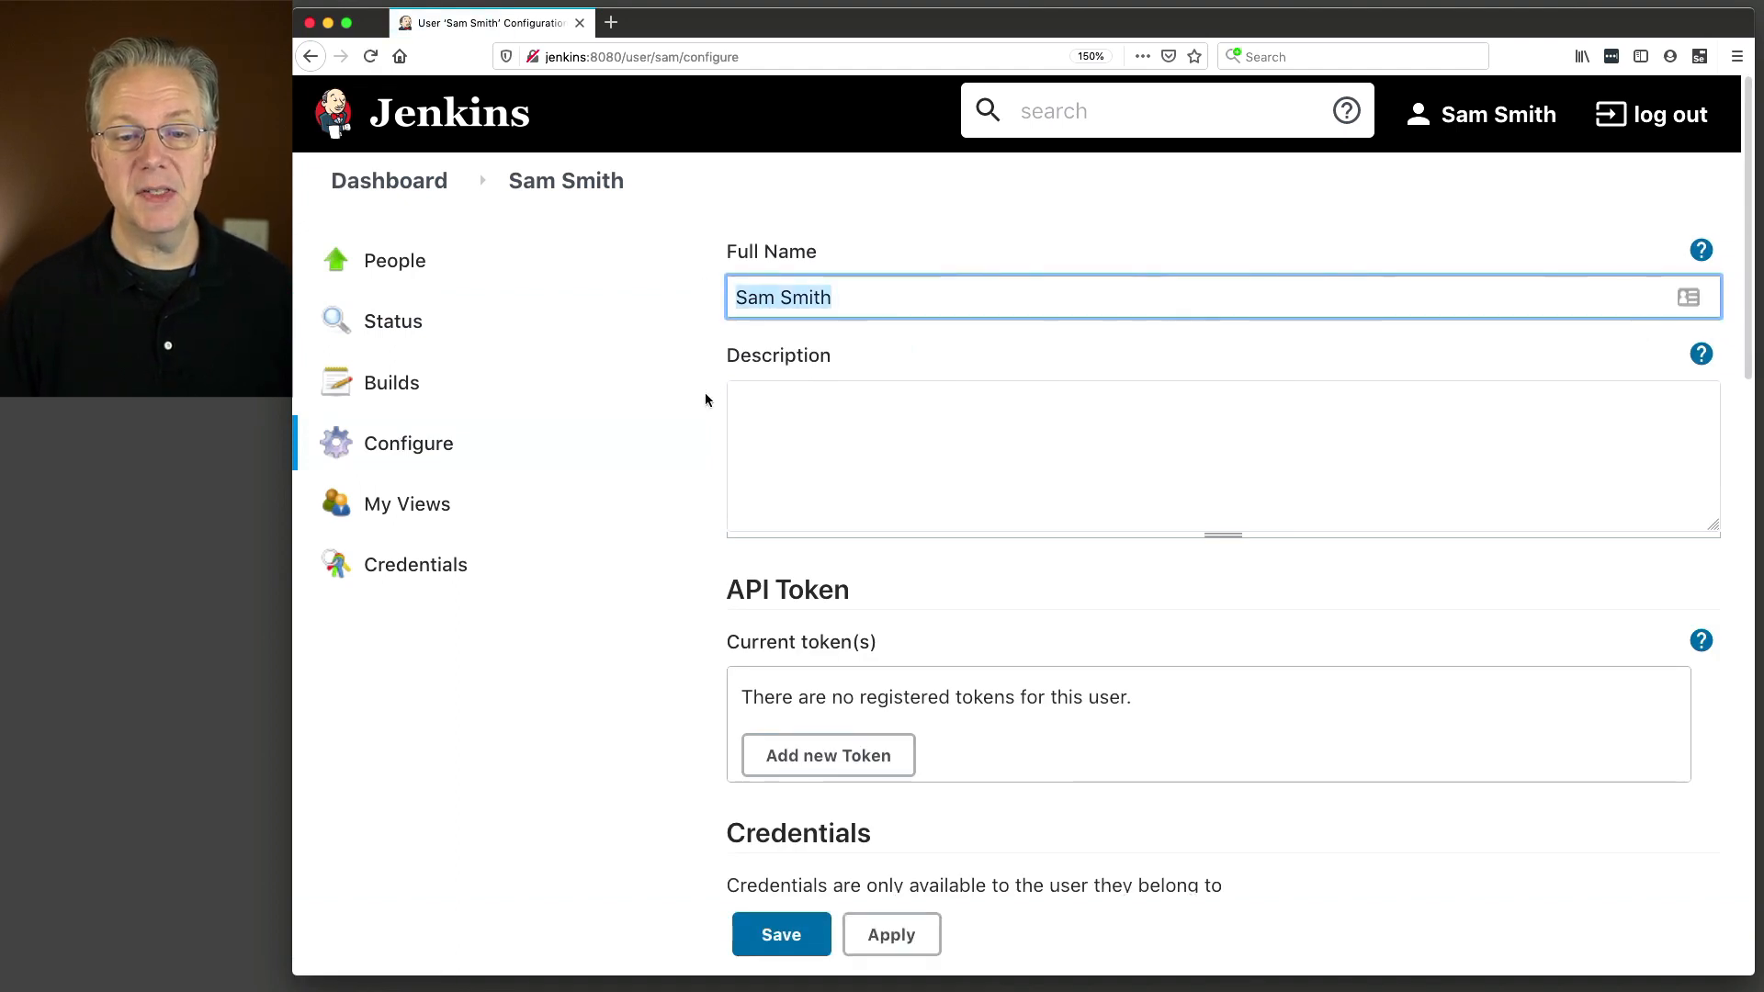
{"action": "scroll", "coordinate": [707, 395], "scroll_direction": "down", "scroll_amount": 1}
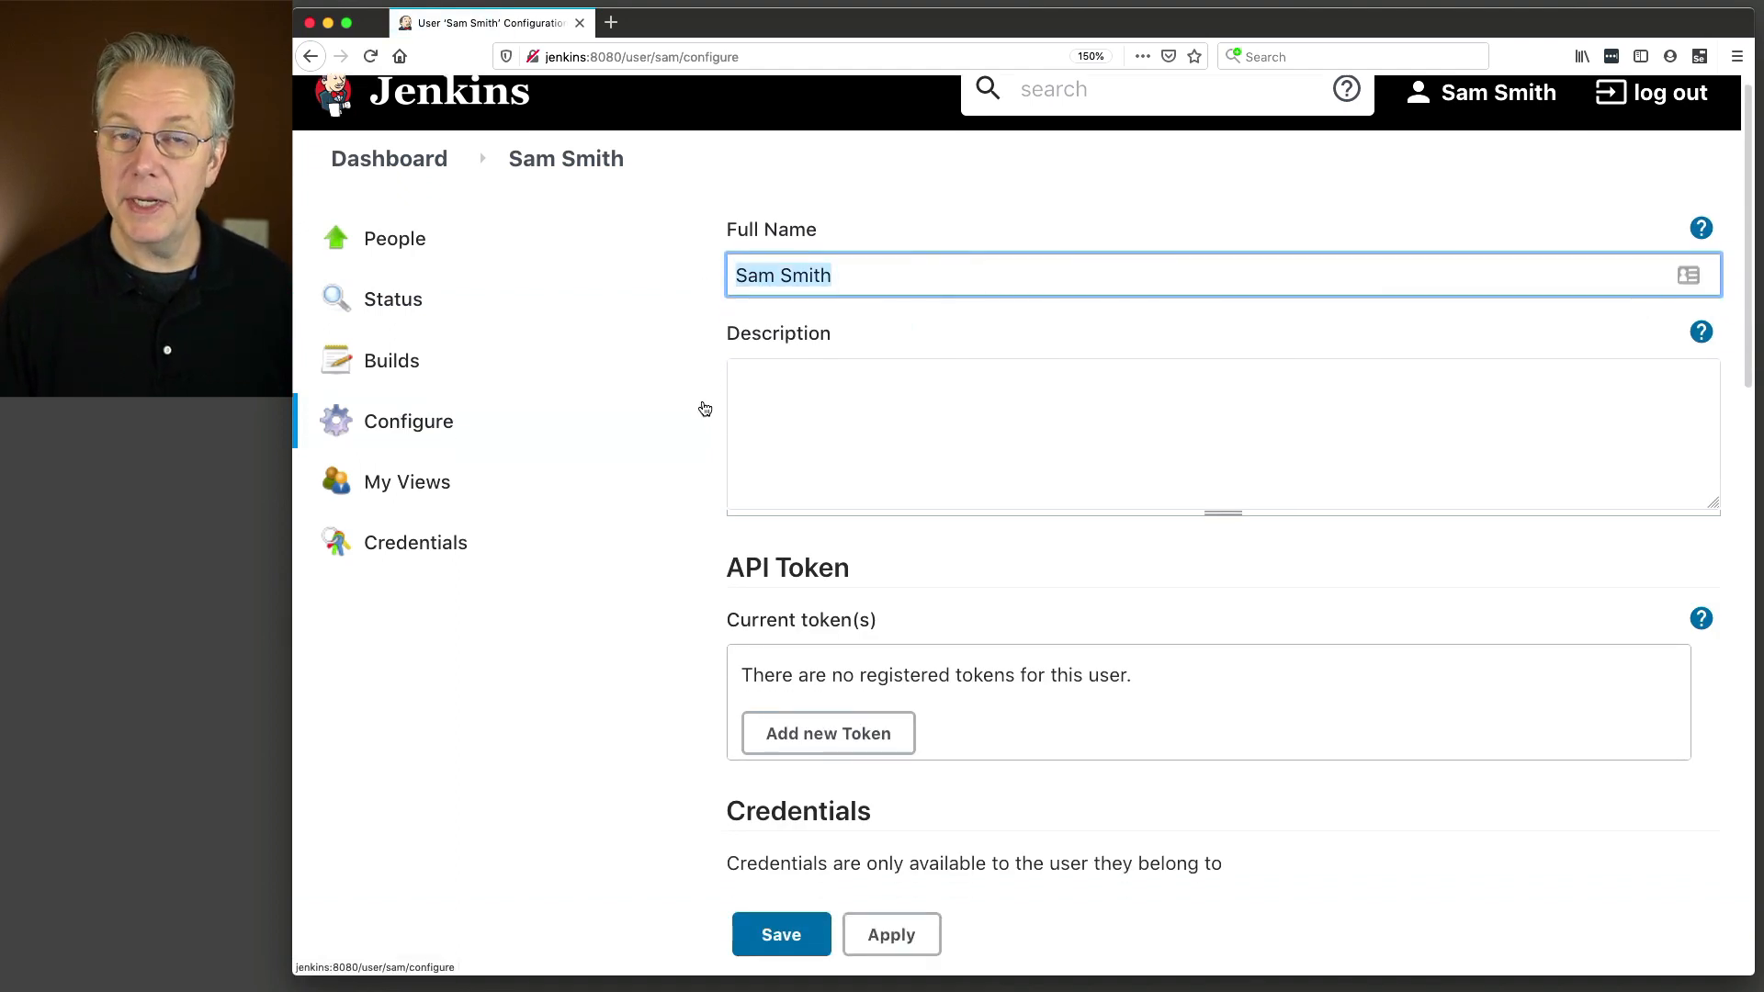
{"action": "scroll", "coordinate": [705, 408], "scroll_direction": "down", "scroll_amount": 5}
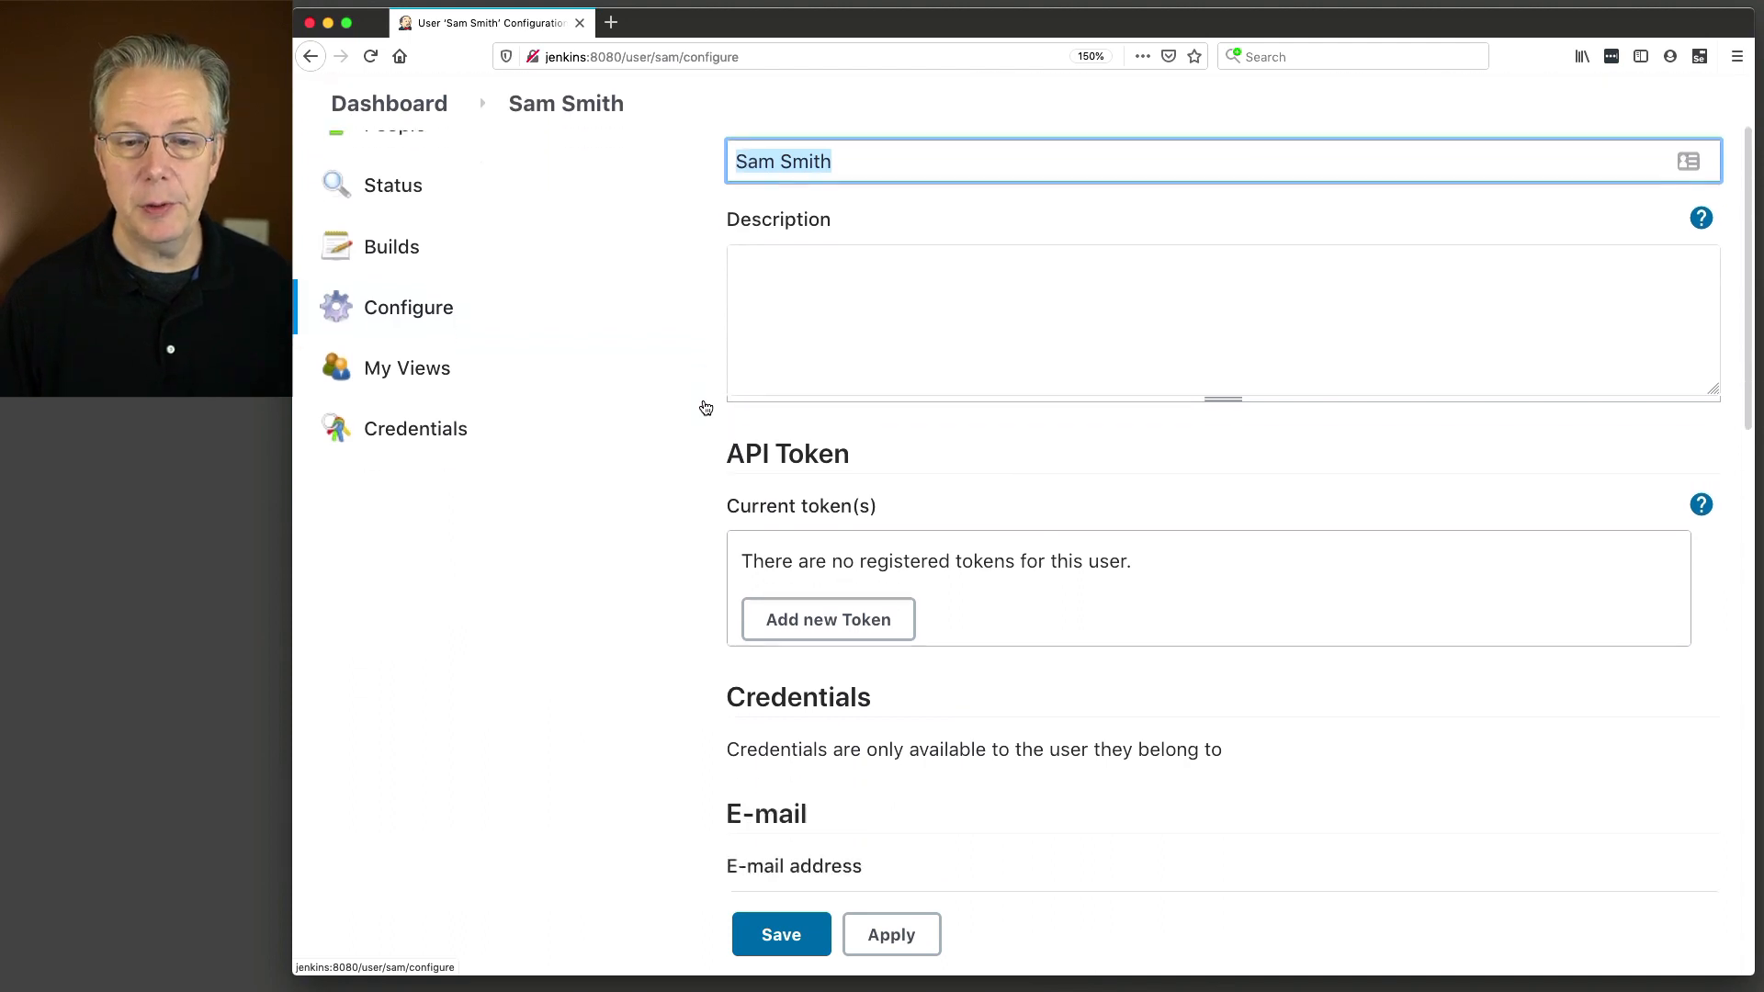
{"action": "left_click_drag", "start_coordinate": [956, 530], "coordinate": [741, 531]}
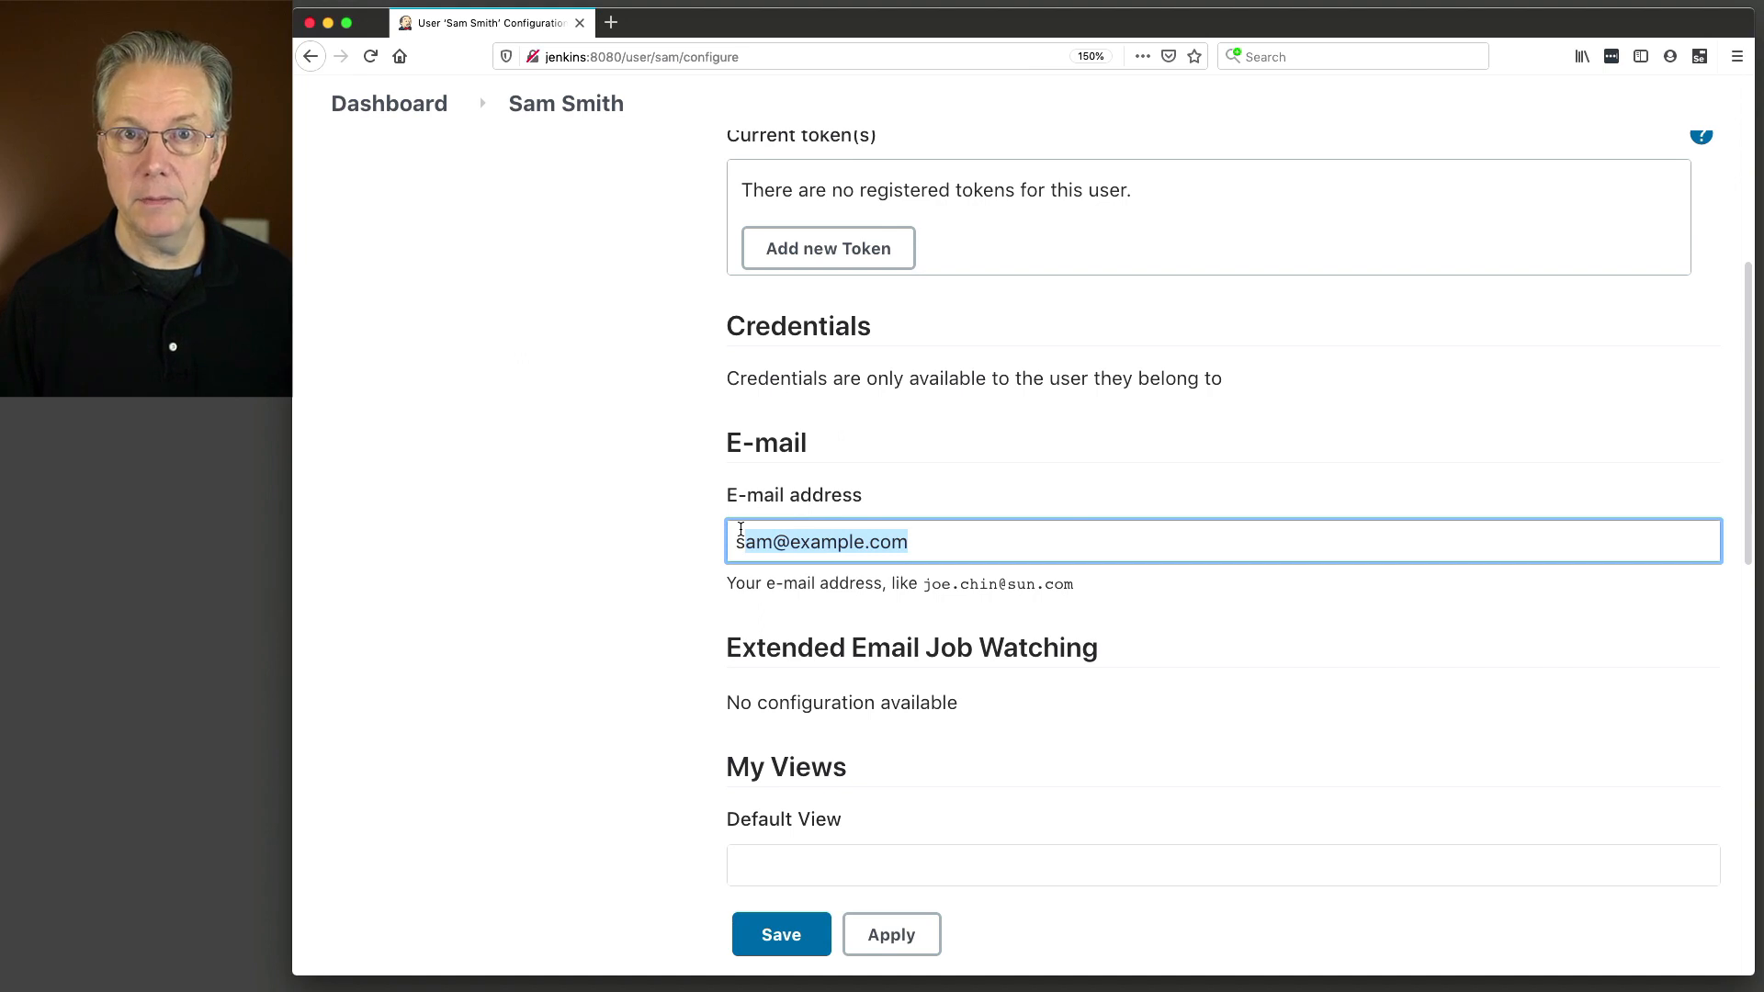
{"action": "left_click", "coordinate": [767, 542]}
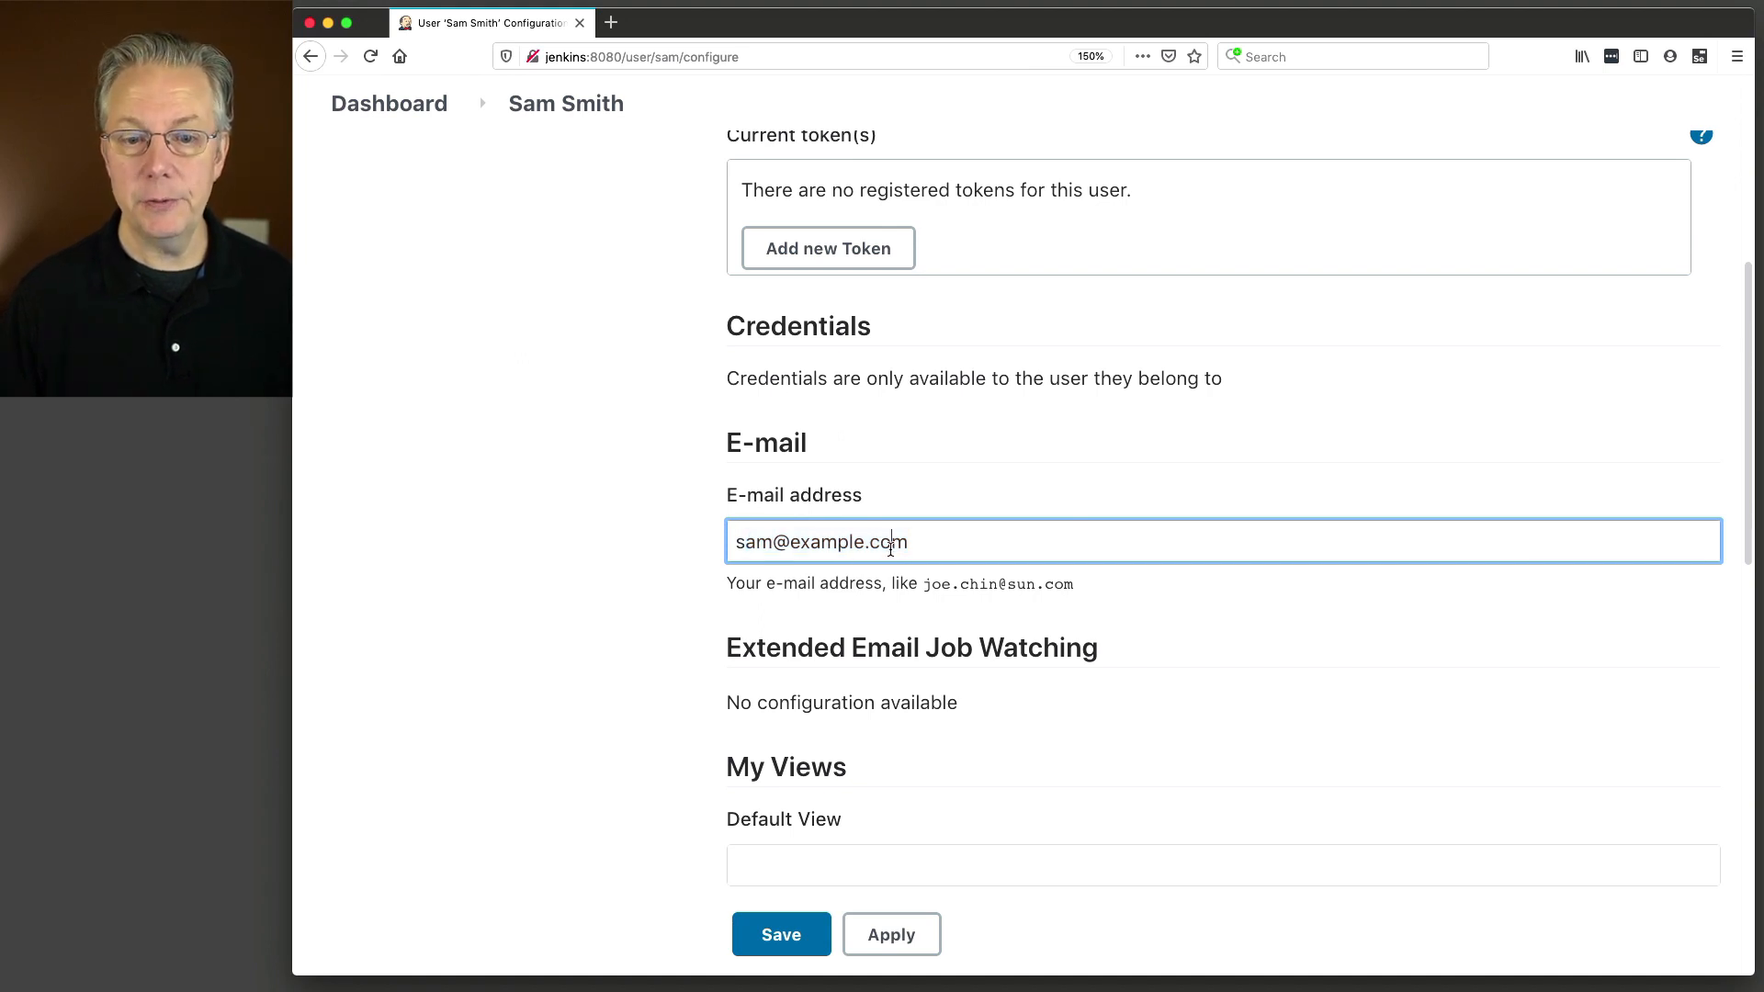
{"action": "scroll", "coordinate": [732, 542], "scroll_direction": "down", "scroll_amount": 4}
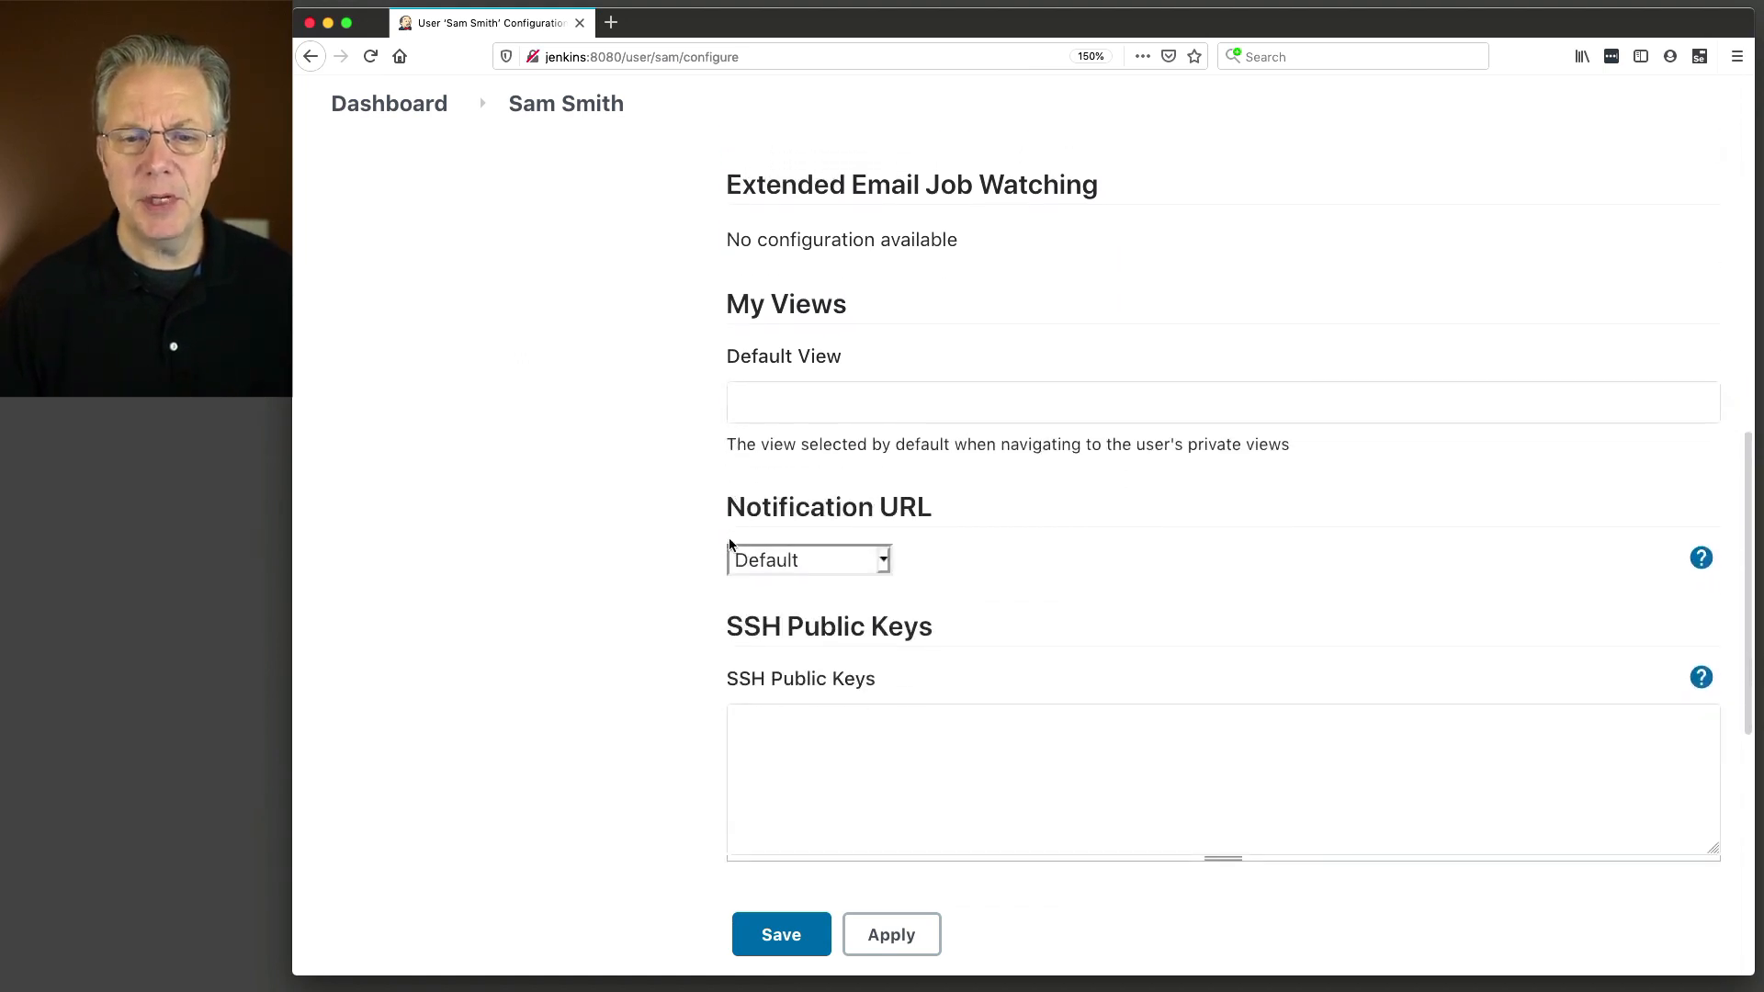
{"action": "scroll", "coordinate": [739, 533], "scroll_direction": "down", "scroll_amount": 4}
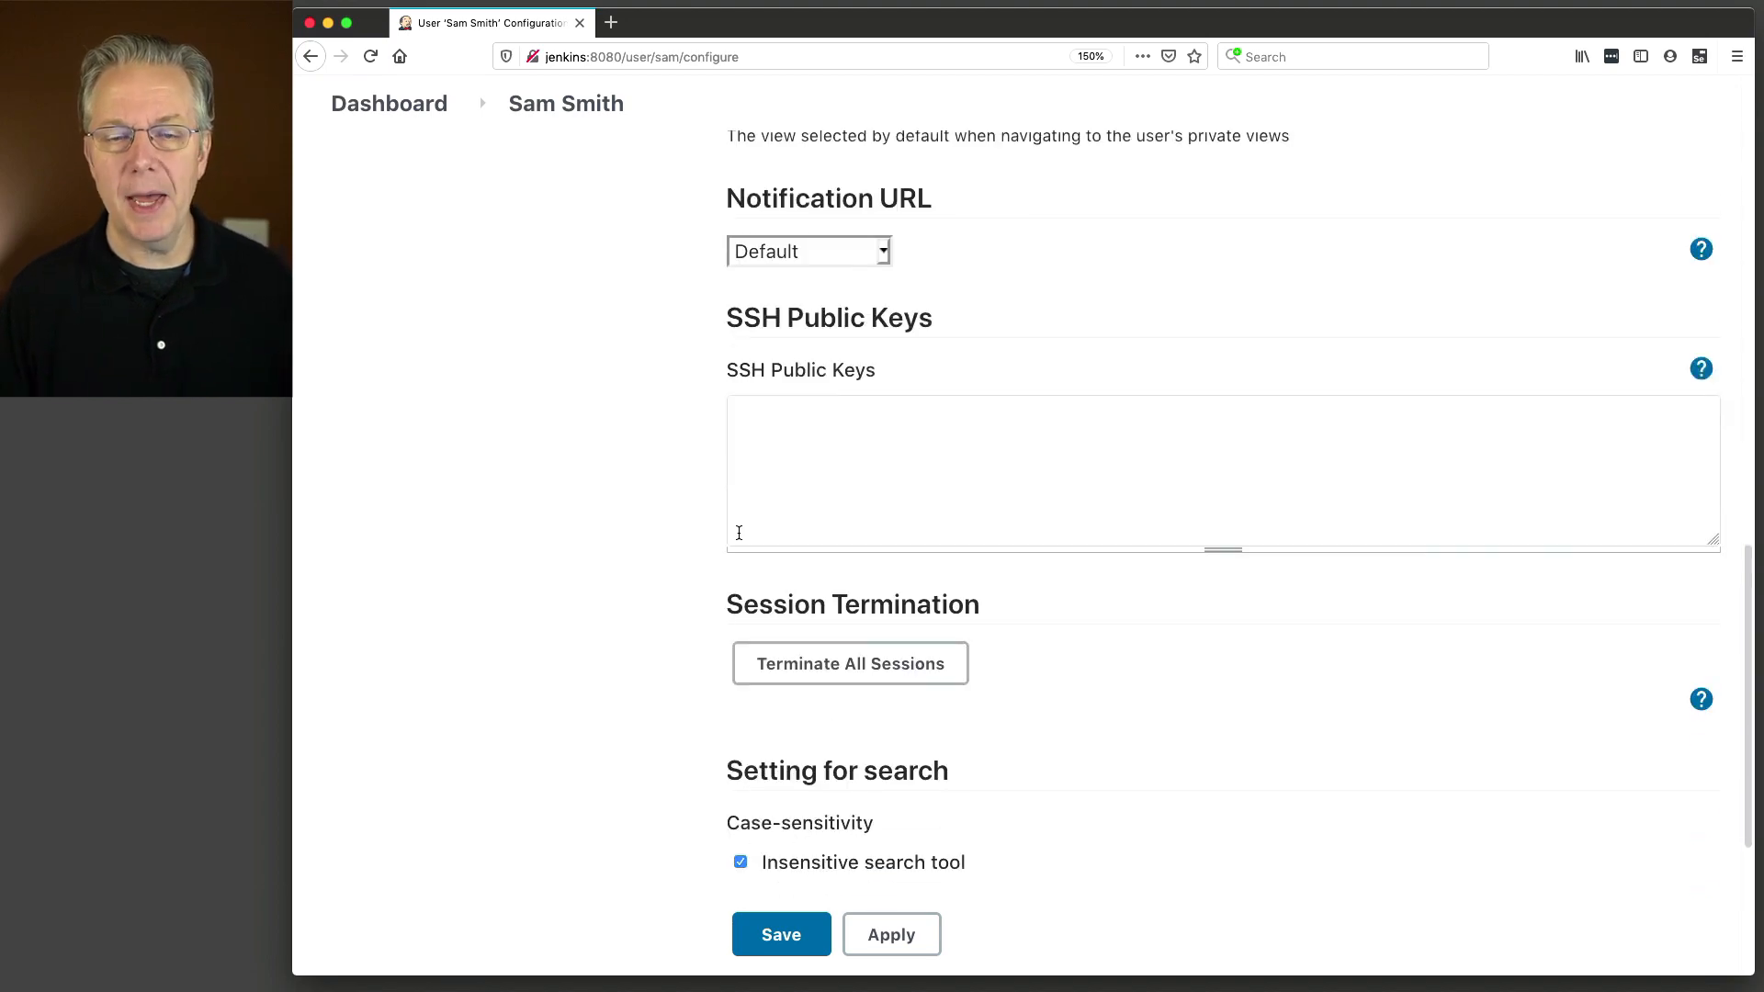